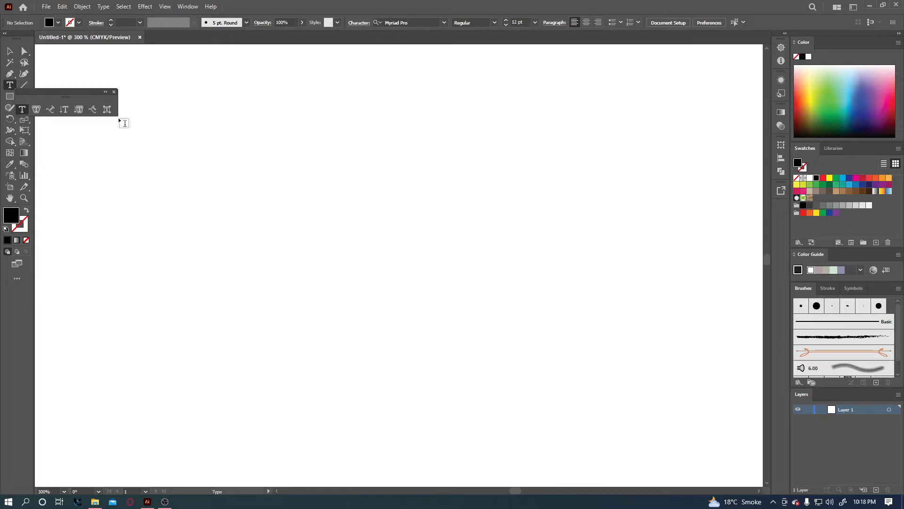
Tear off the Type tools flyout, close it, and pick the standard Type Tool.
drag(57, 91, 104, 61)
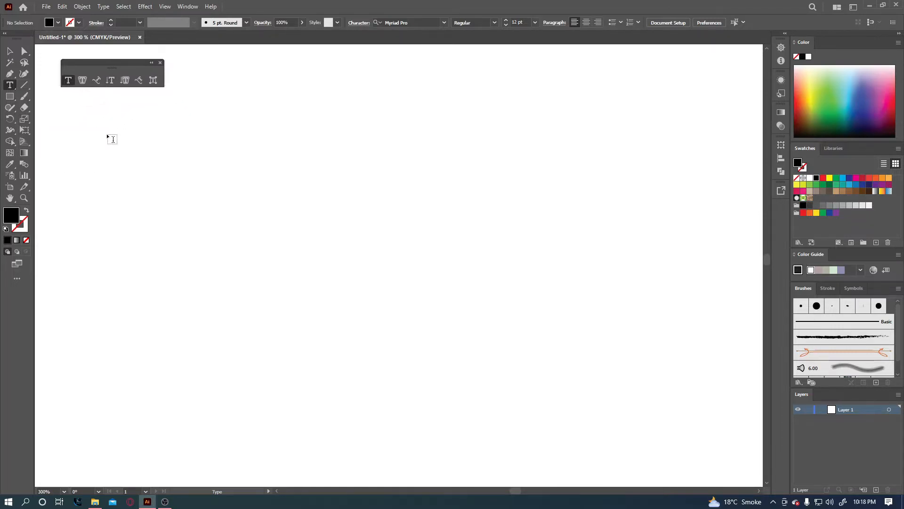
click(160, 63)
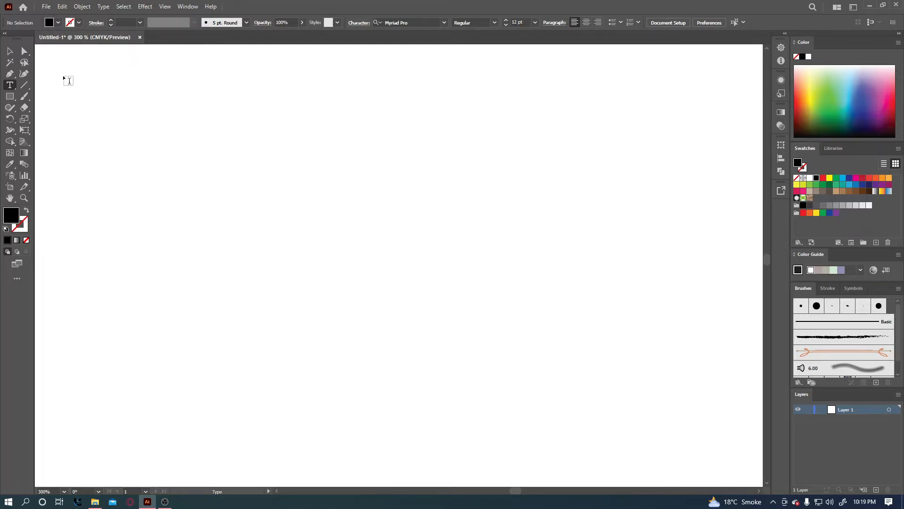
right_click(10, 88)
click(46, 86)
Create point text, delete its Lorem ipsum placeholder, deselect, and place a new point text object.
click(256, 159)
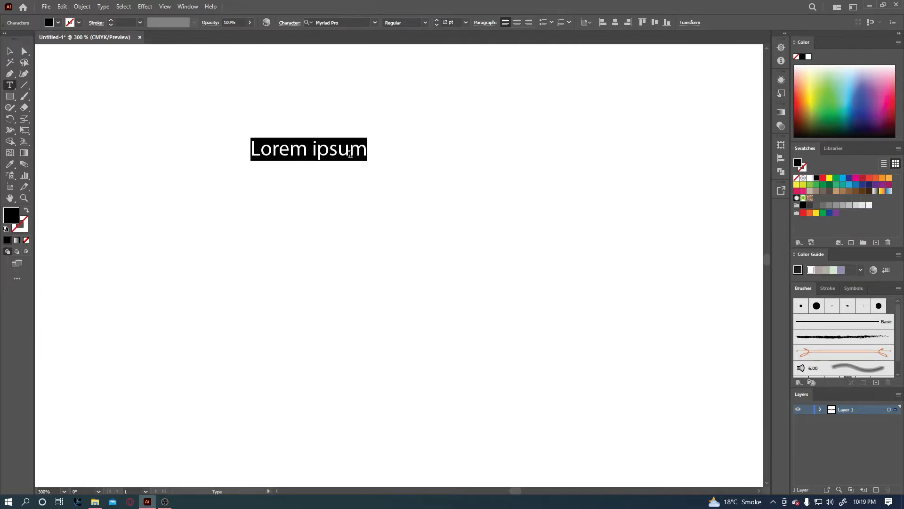
drag(363, 150, 250, 154)
key(BackSpace)
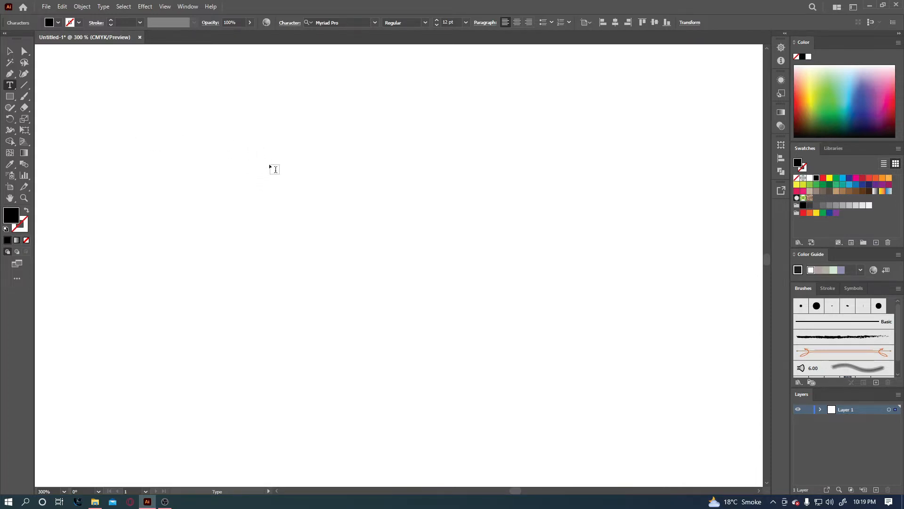
click(9, 51)
click(317, 198)
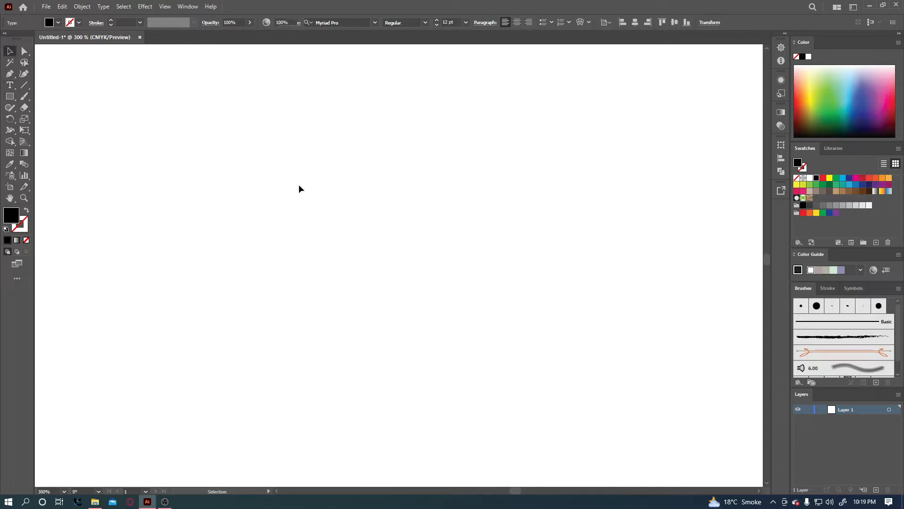
click(10, 85)
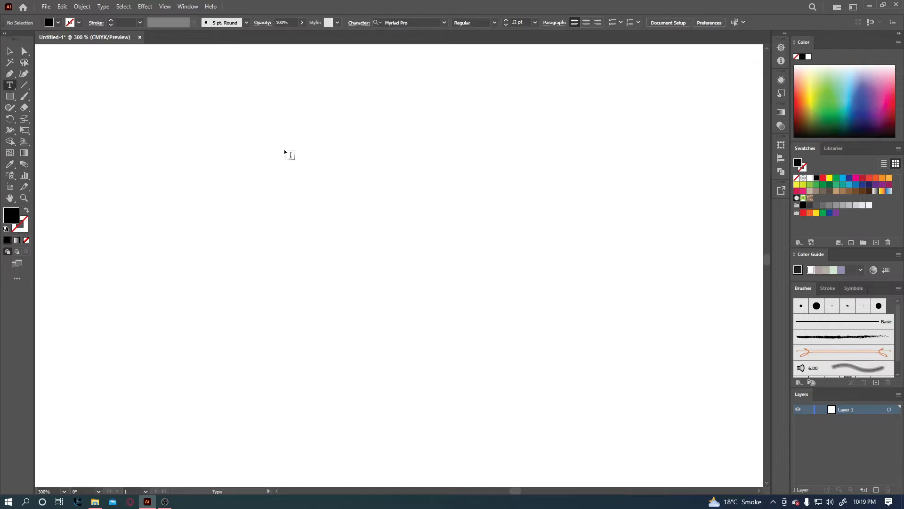
click(284, 151)
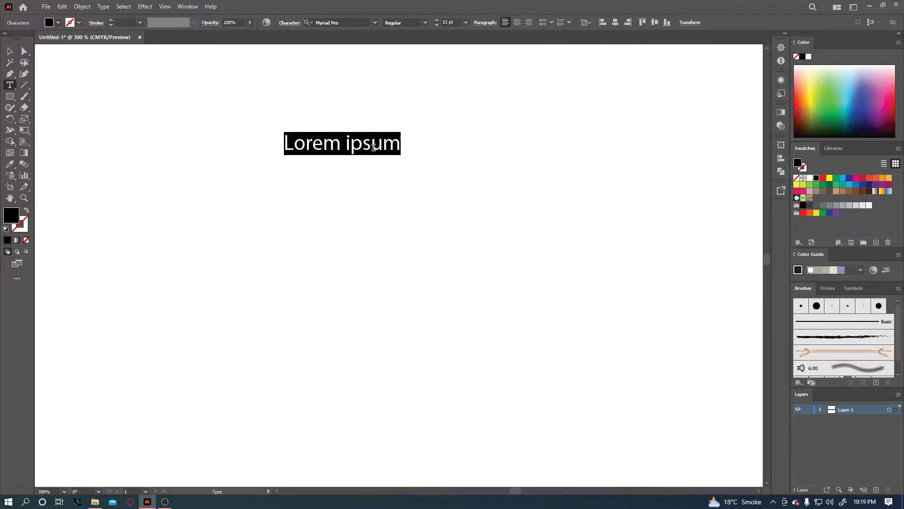
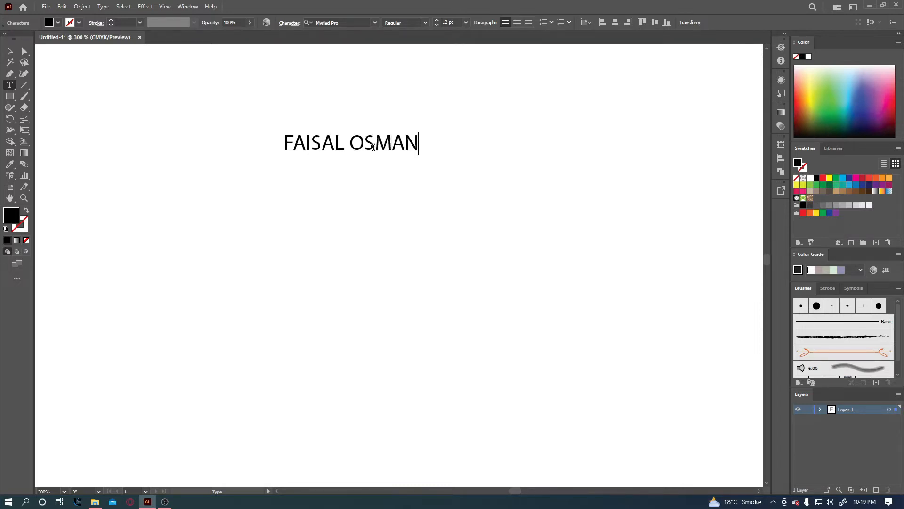
Type the person's name in capitals and nudge the text object into place near the top centre.
click(10, 50)
drag(355, 145, 346, 169)
mouse_move(346, 169)
mouse_down()
mouse_move(303, 185)
mouse_move(320, 138)
mouse_move(342, 140)
mouse_move(343, 170)
mouse_up()
mouse_move(343, 167)
mouse_down()
mouse_move(316, 182)
mouse_move(355, 157)
mouse_move(332, 172)
mouse_move(314, 204)
mouse_move(331, 175)
mouse_move(357, 166)
mouse_up()
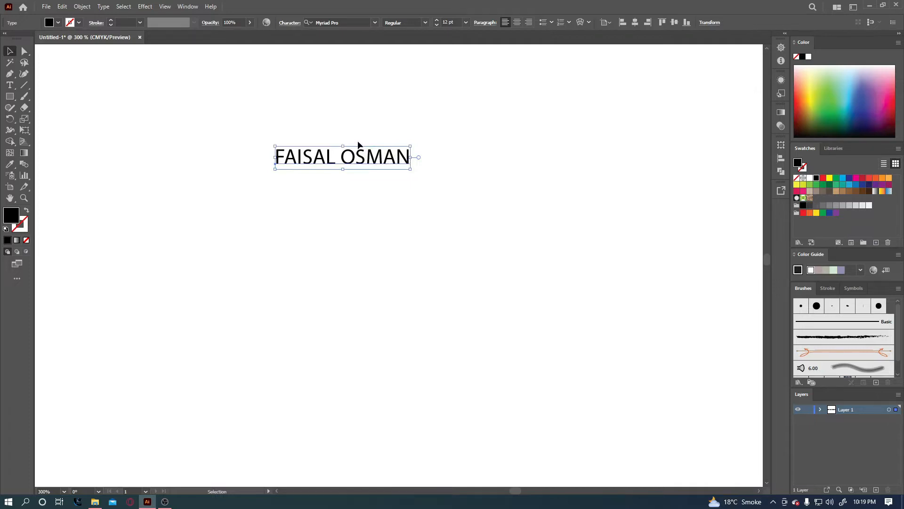
Move the name text object toward the left side of the artboard.
click(426, 23)
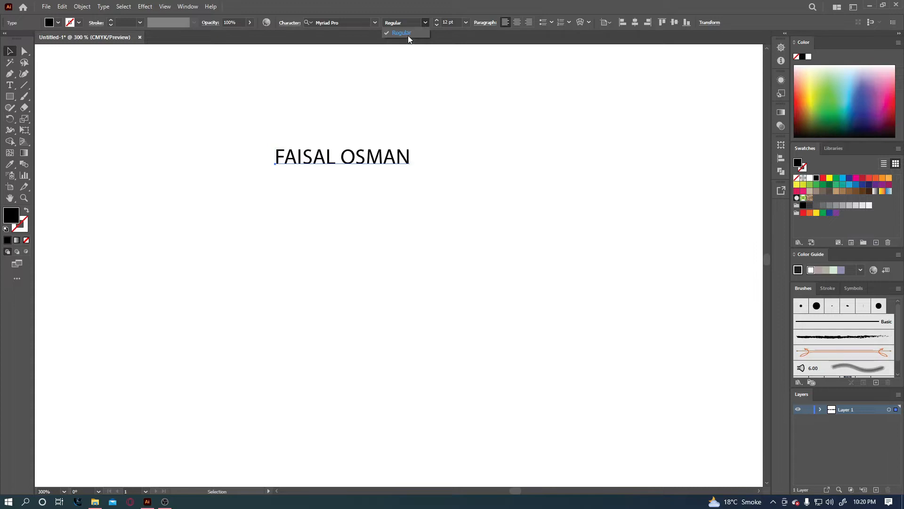
click(374, 22)
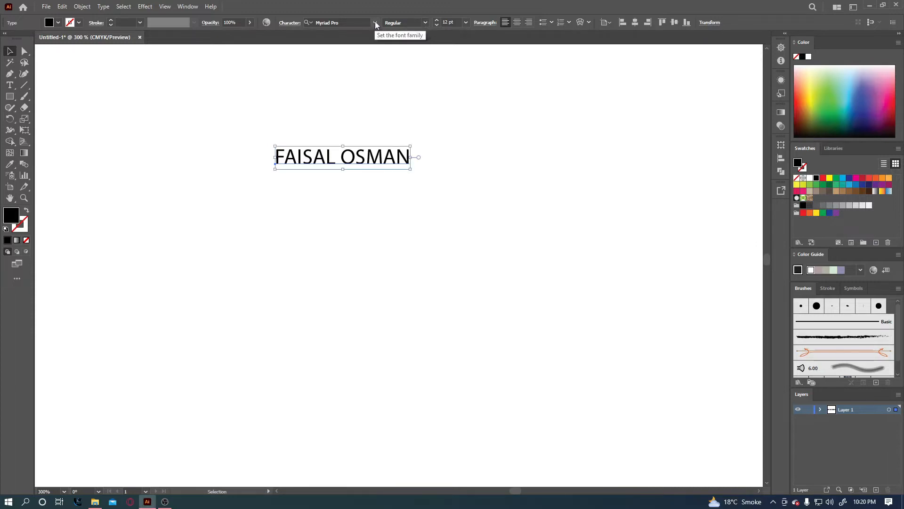
click(375, 21)
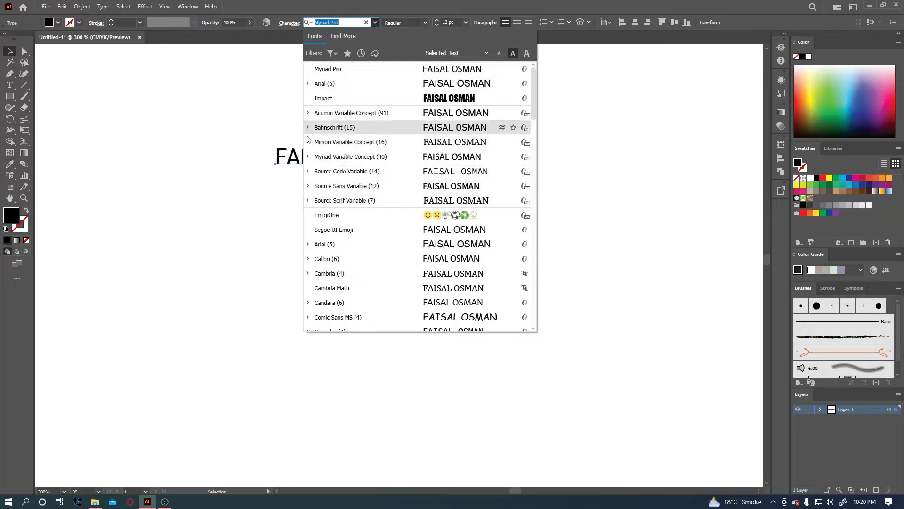
click(11, 50)
click(167, 94)
drag(378, 160, 218, 150)
Set the name text to Arial, trying Italic and then Bold font style.
click(350, 23)
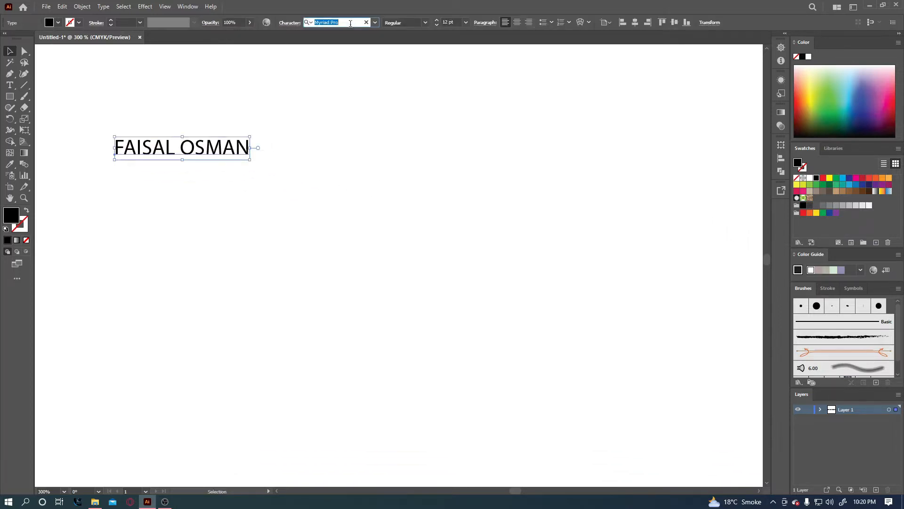
click(375, 22)
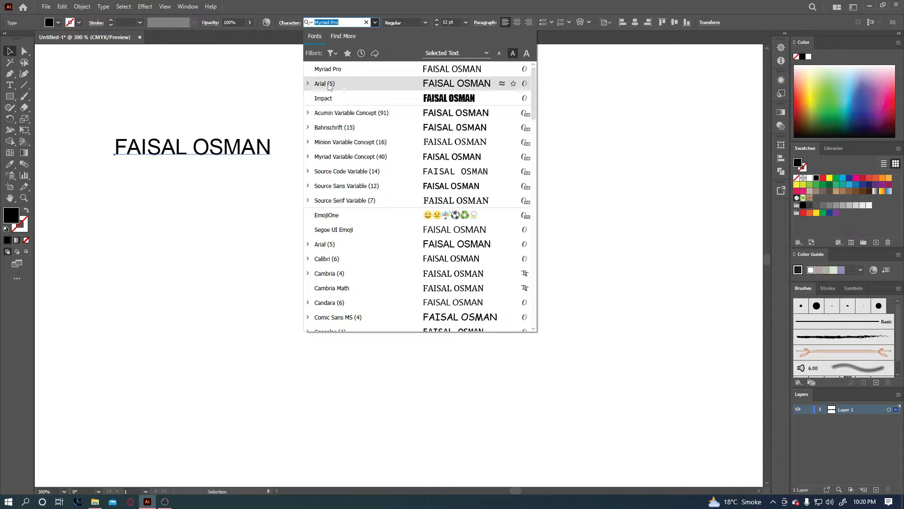
click(329, 86)
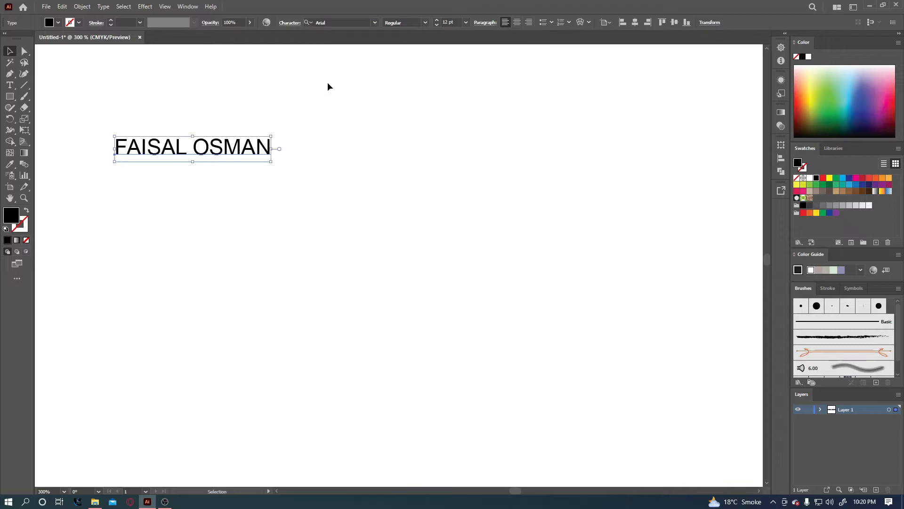
click(426, 23)
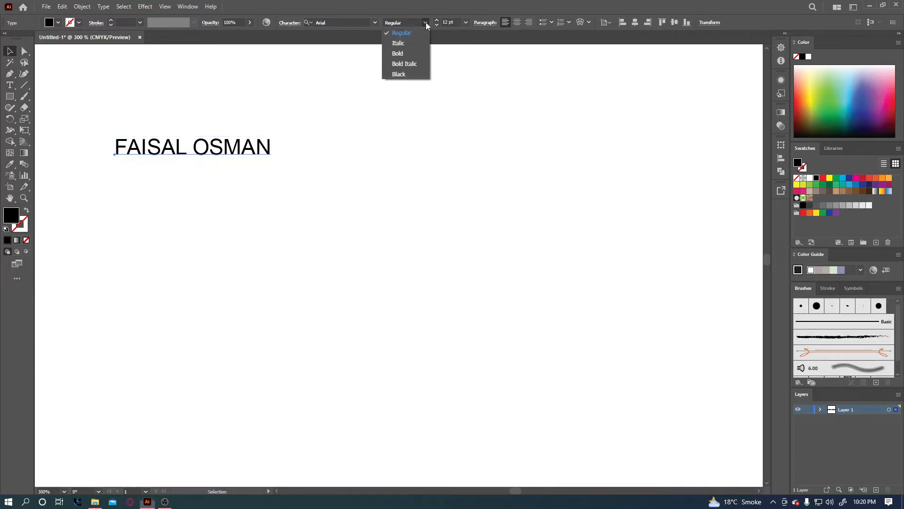
click(411, 45)
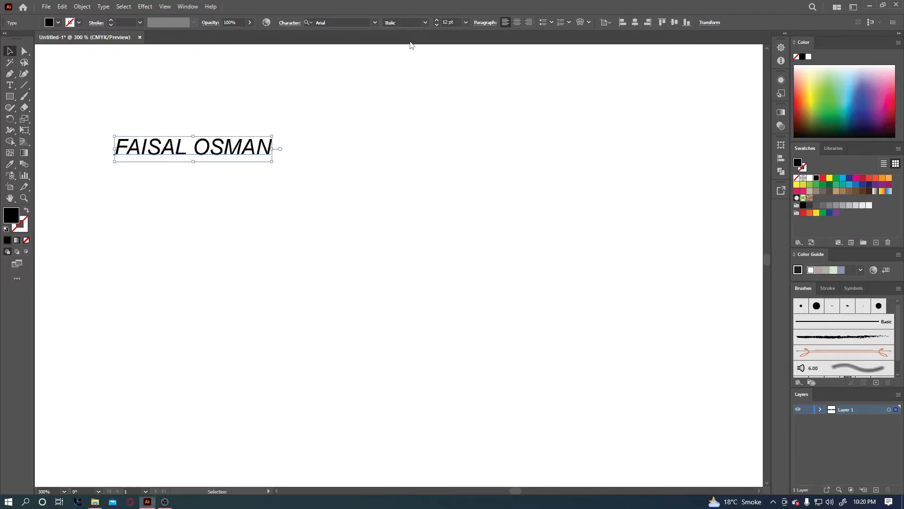
click(425, 22)
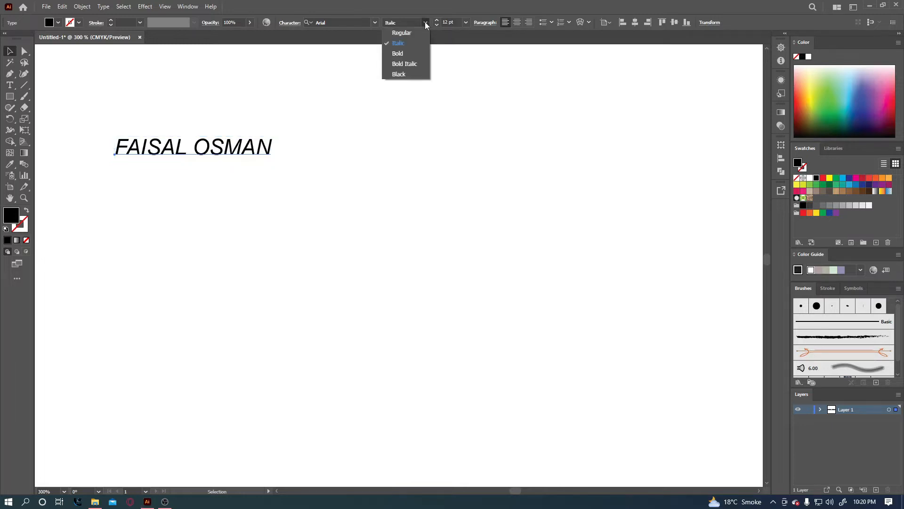
click(405, 52)
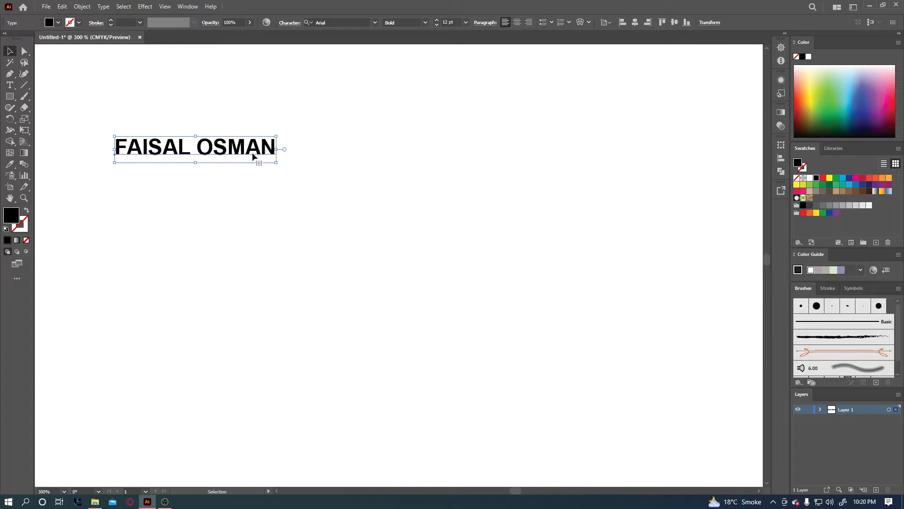
click(424, 23)
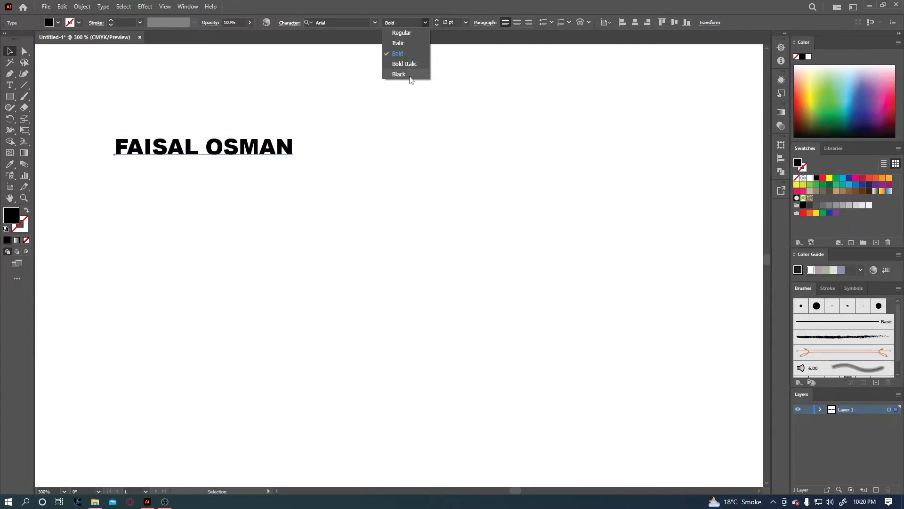
Keep Bold and try the Impact font on the name text.
click(407, 13)
click(375, 23)
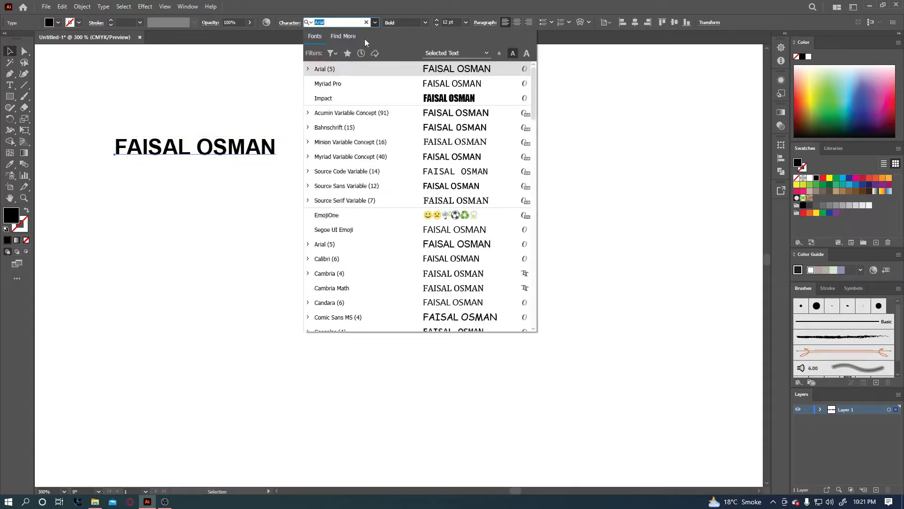
click(351, 98)
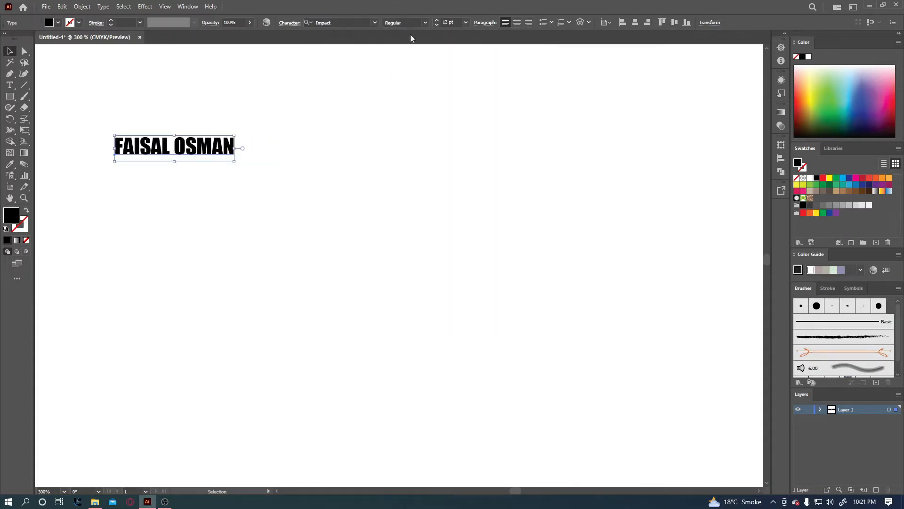
click(424, 22)
click(424, 22)
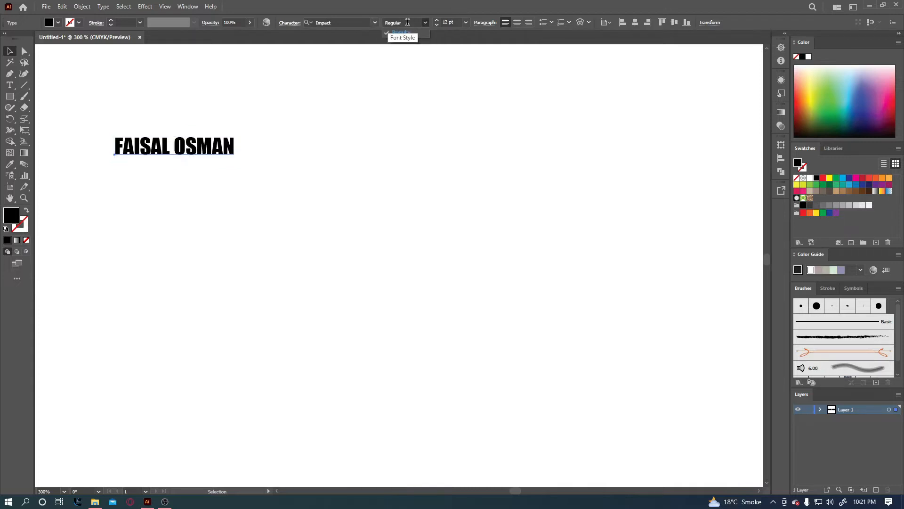
Return the name text to Arial Regular and resume editing at its end.
click(375, 22)
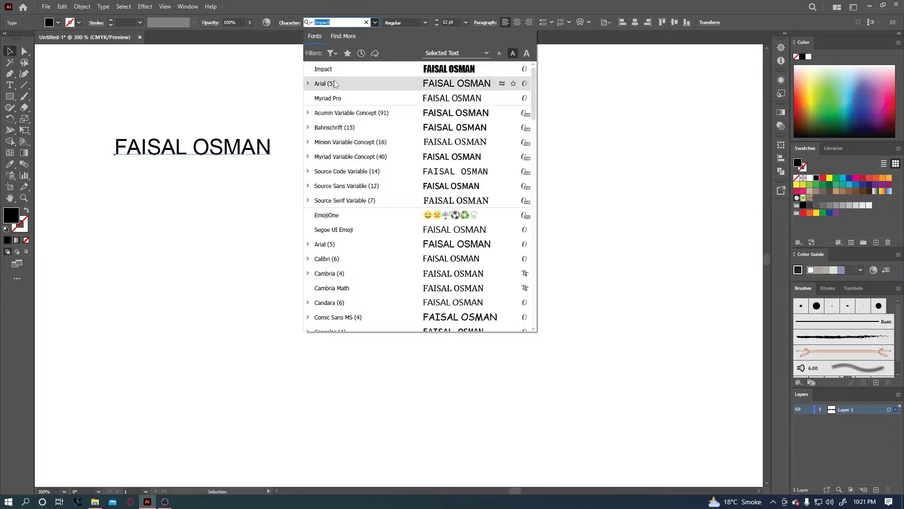
click(362, 83)
click(423, 23)
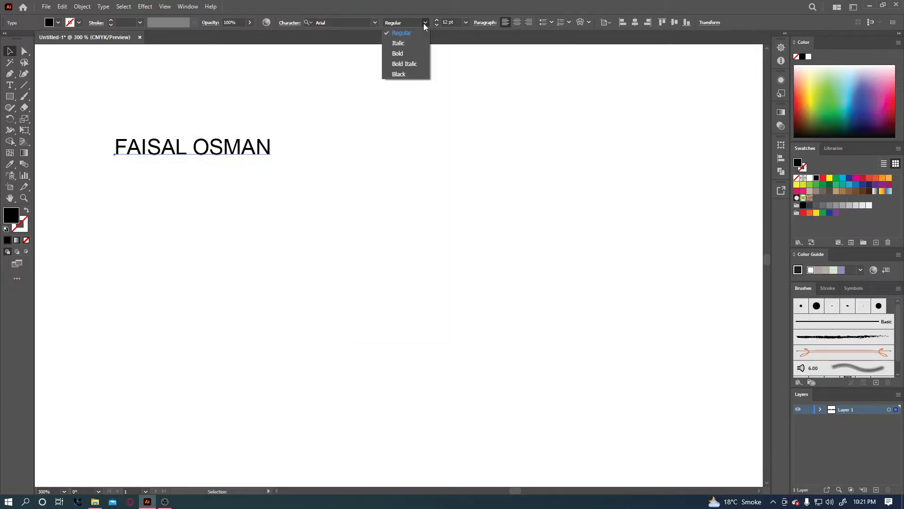
click(406, 5)
click(12, 88)
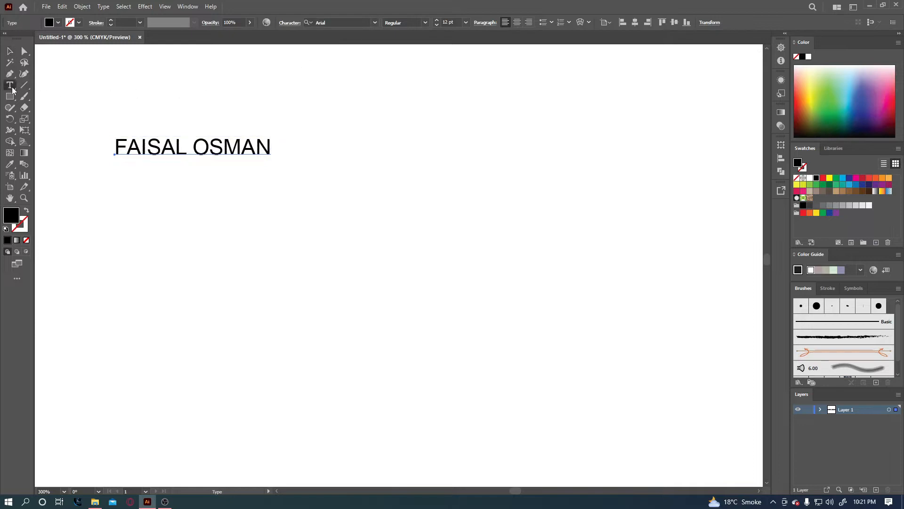
click(284, 154)
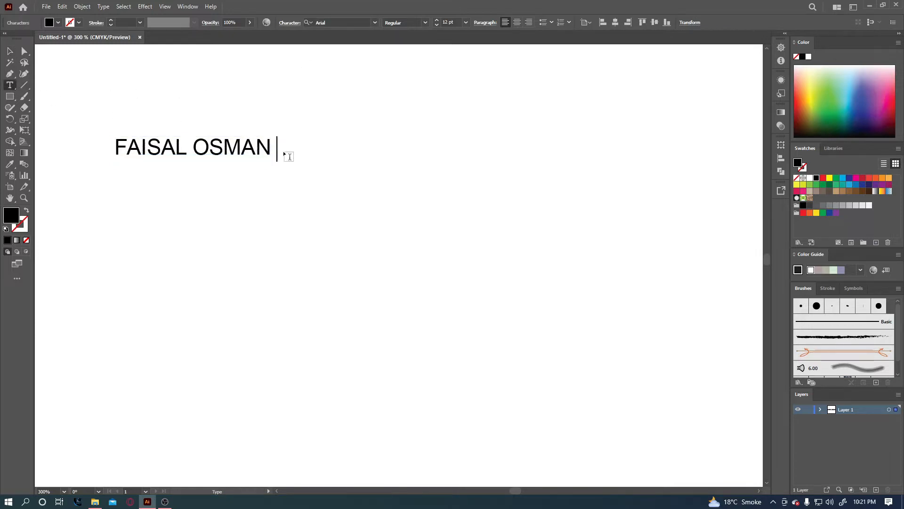
Add 'DIGITAL', 'TEXTILE DESIGNING' and 'AND GRAPHIC DESIGN' as new lines, then shift the heading right.
text(DIGITAL)
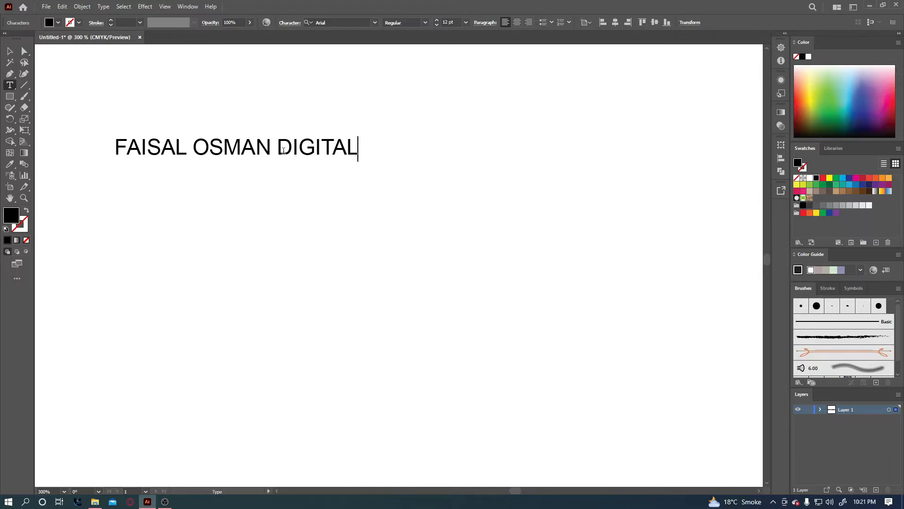
key(Return)
text(TEXTI)
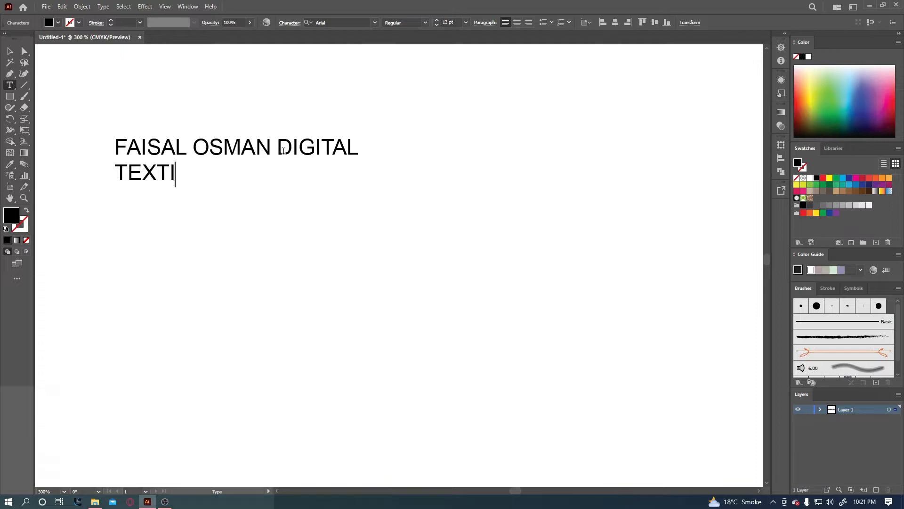
text(LE )
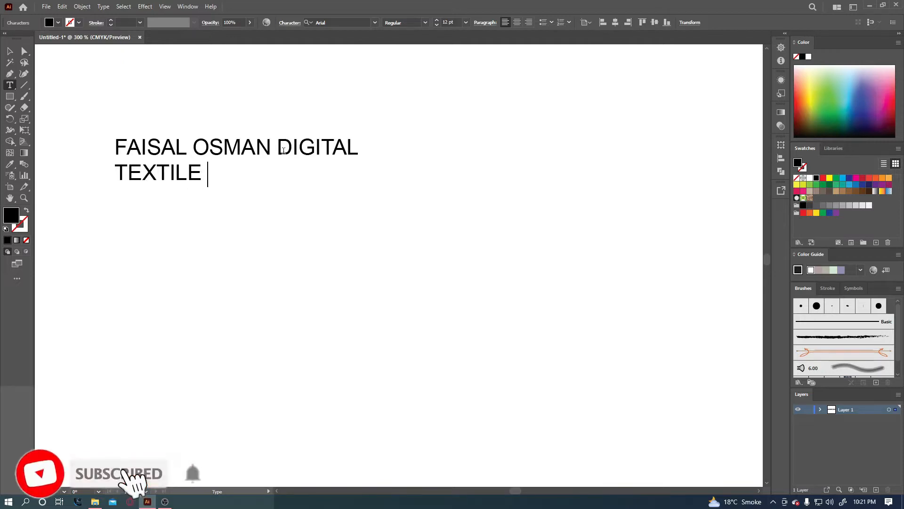
text(DESI)
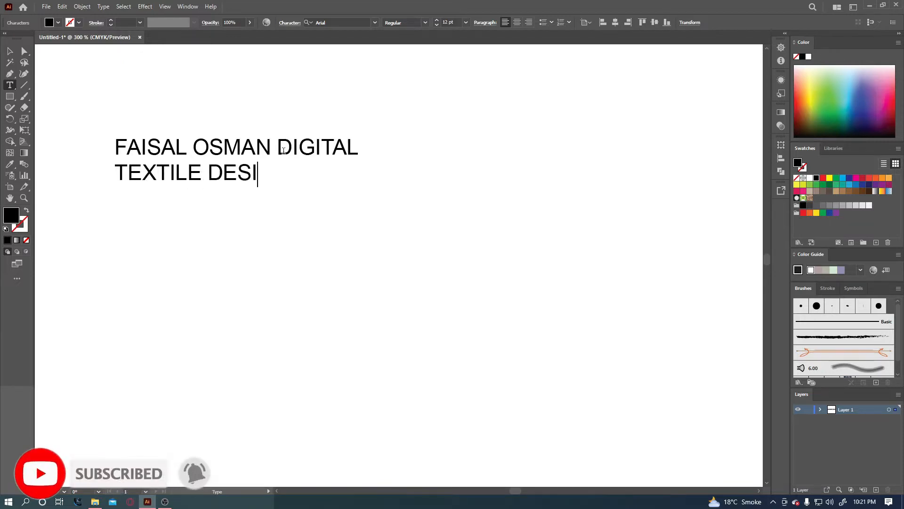
text(GNING)
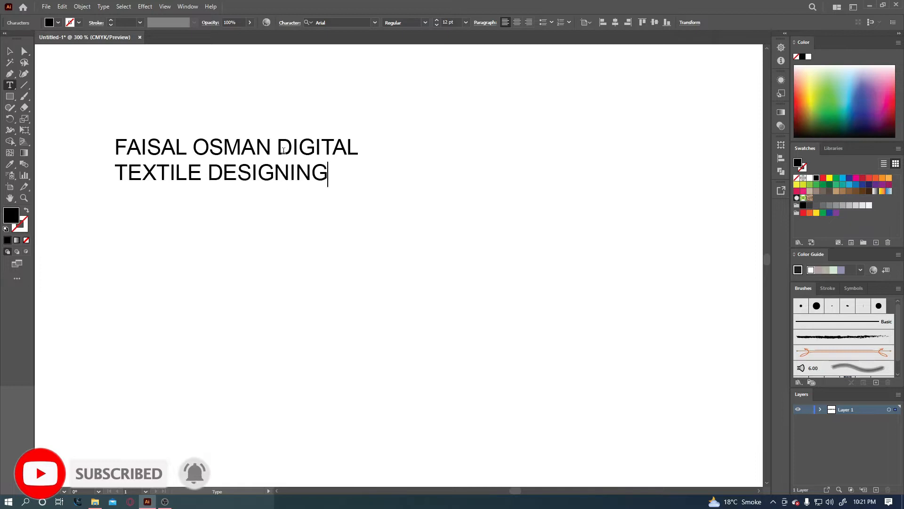
key(Return)
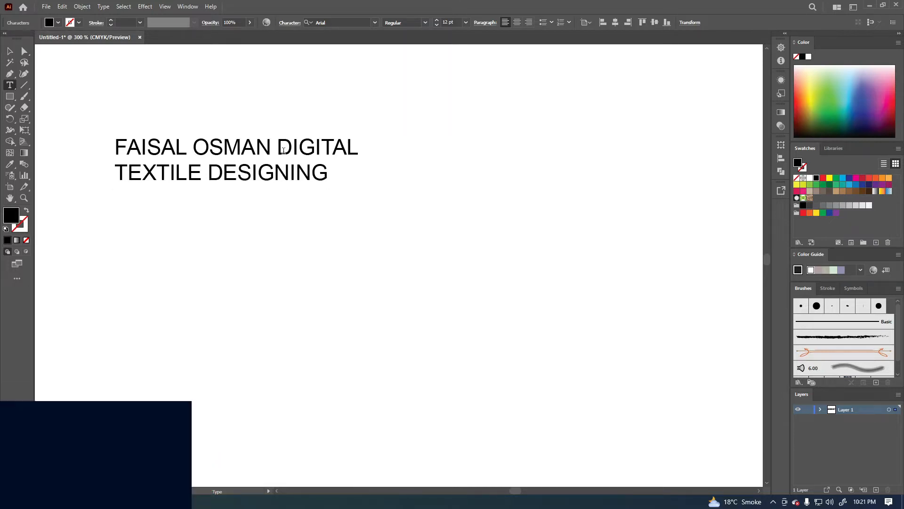
text(an)
key(BackSpace)
key(BackSpace)
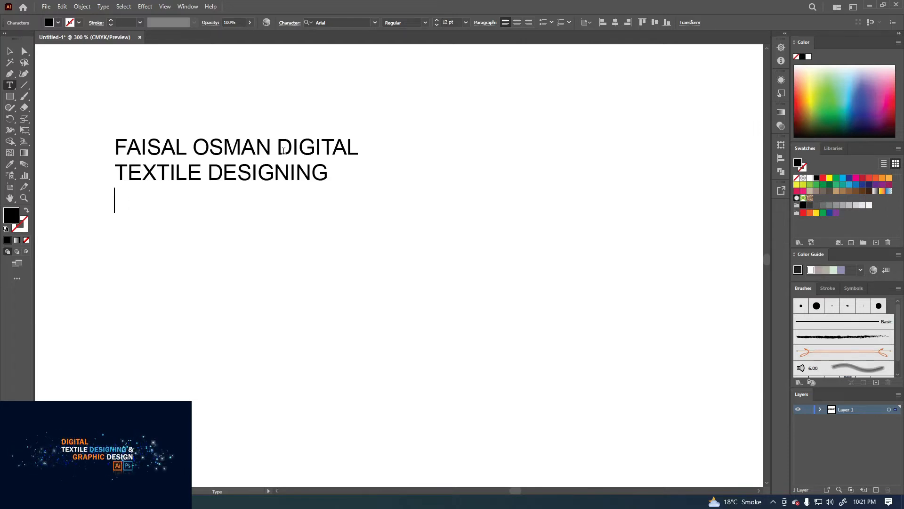
text(AND )
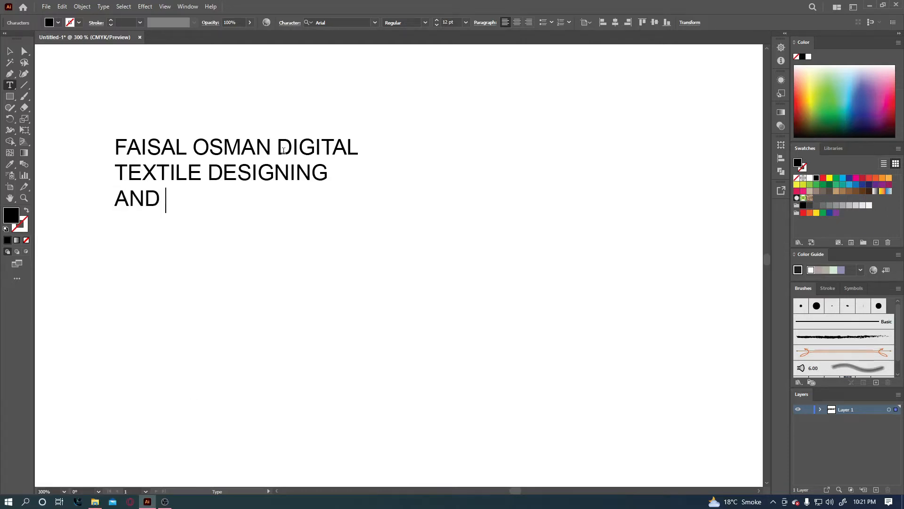
text(GRAPH)
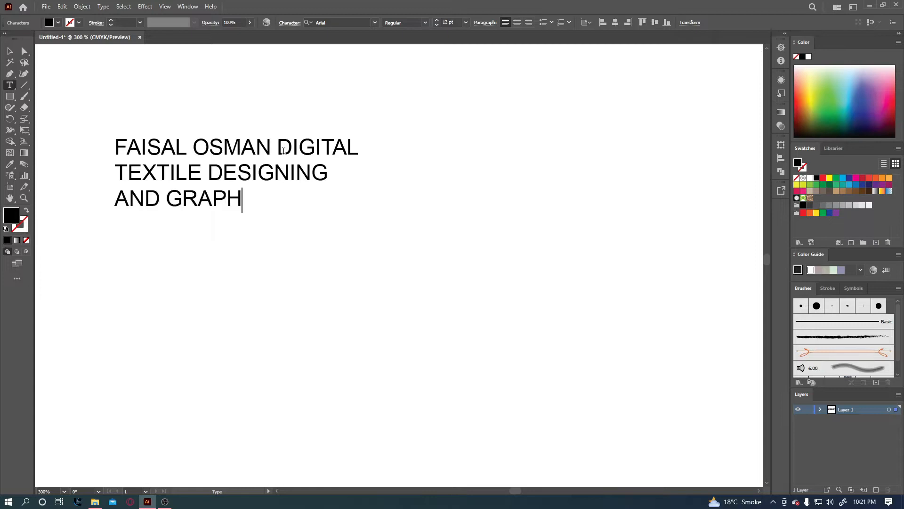
text(IC DESIGN)
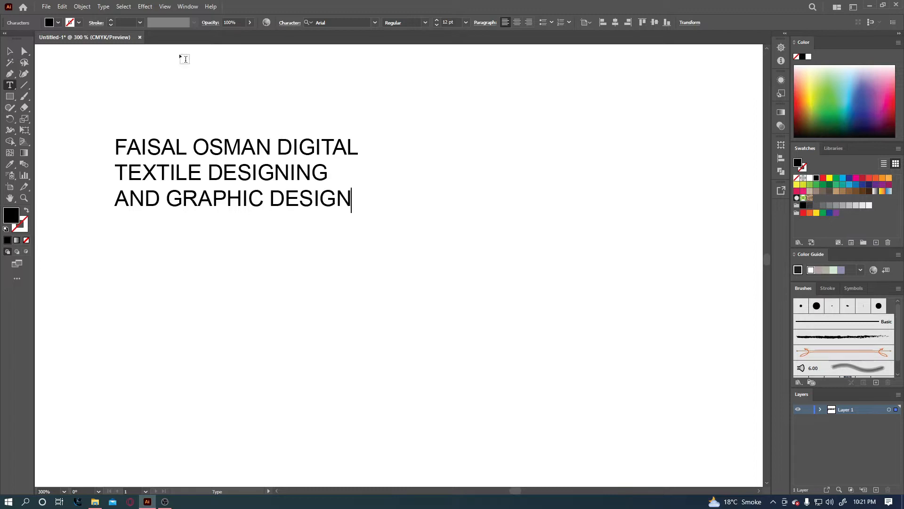
key(Escape)
drag(239, 184, 279, 179)
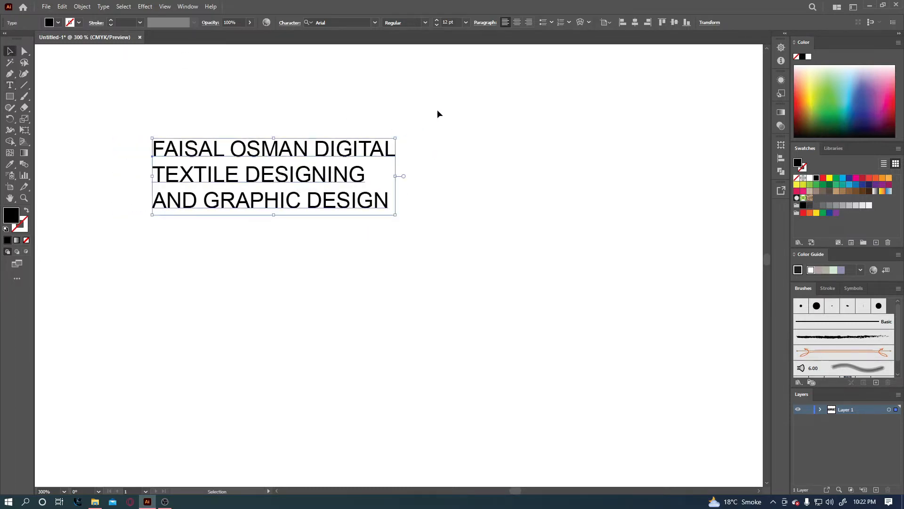
Try centre, right, left and centre alignment on the heading, moving it between tries, then delete it.
click(517, 23)
drag(218, 152, 350, 153)
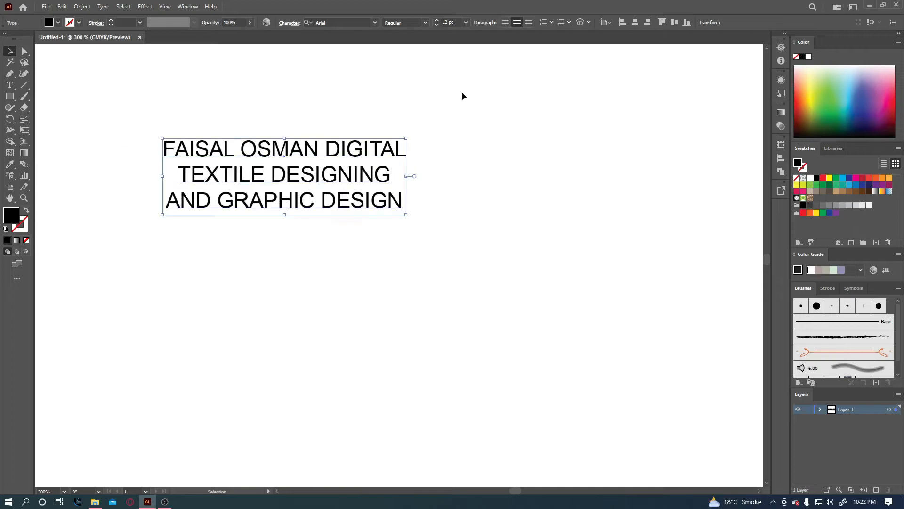
click(530, 26)
drag(281, 143, 417, 138)
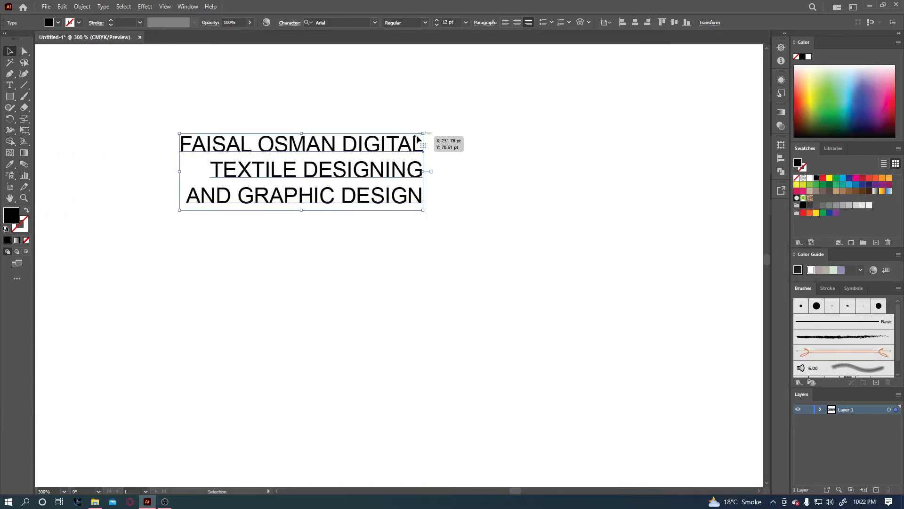
click(517, 22)
drag(450, 145, 366, 145)
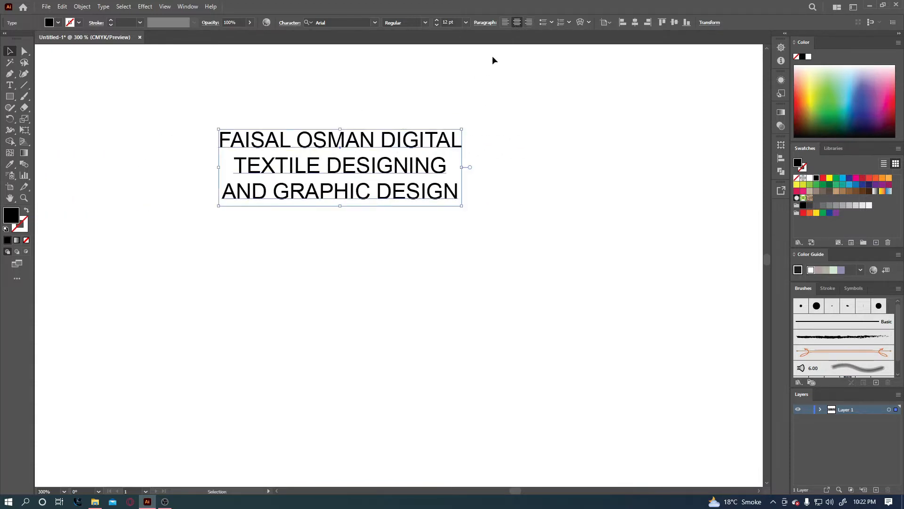
click(505, 22)
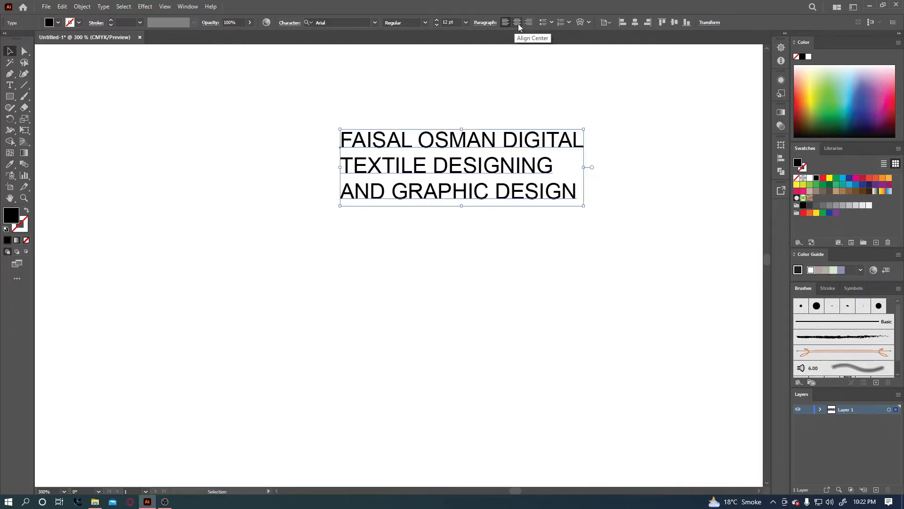
click(516, 22)
drag(421, 144, 409, 150)
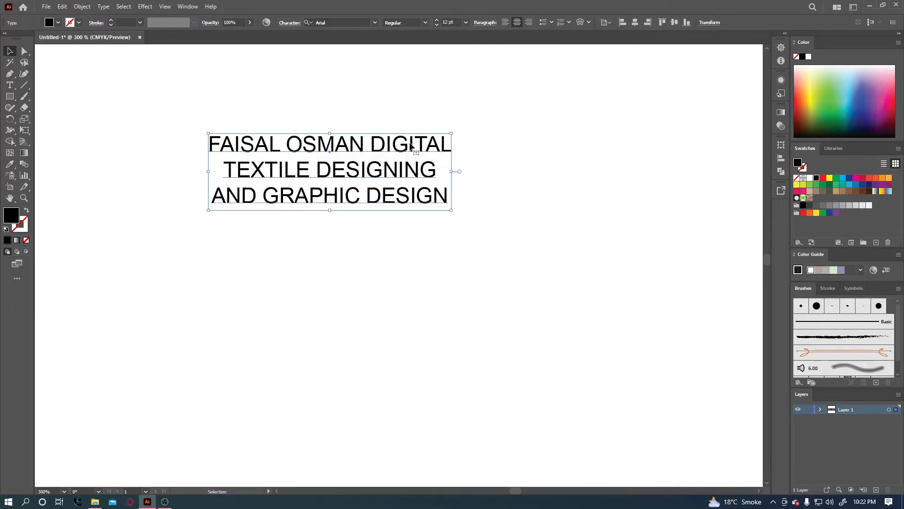
key(Delete)
Create a new text object with two lines of random letters.
key(t)
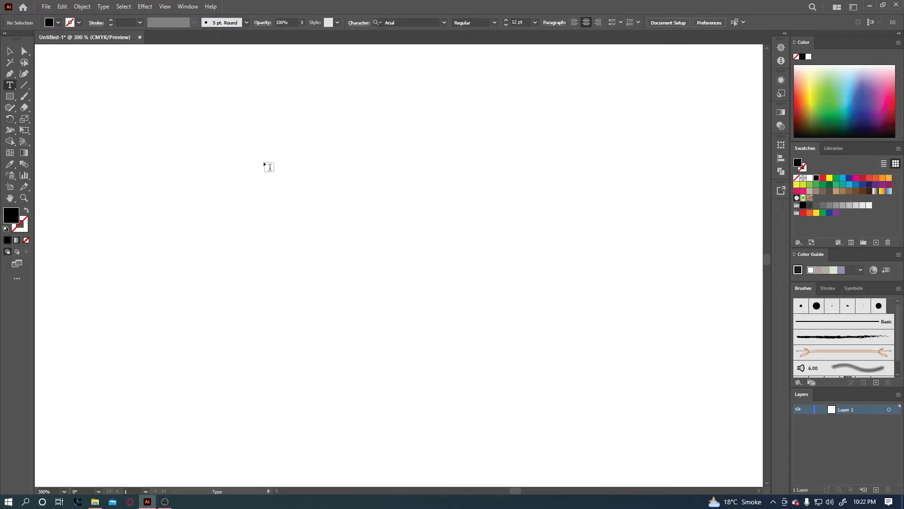
click(269, 167)
text(adikasgdasjhdgadjhasd)
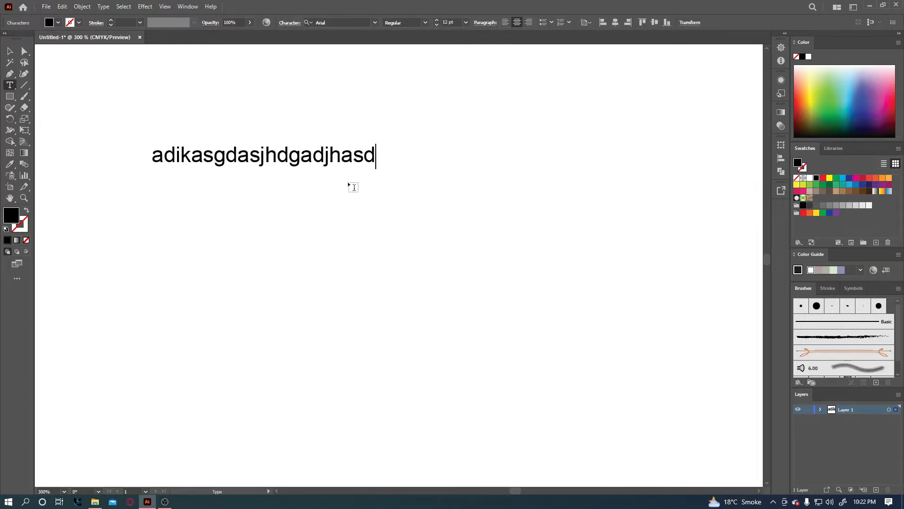
text(gadjhg asdasidusaidauydisaud)
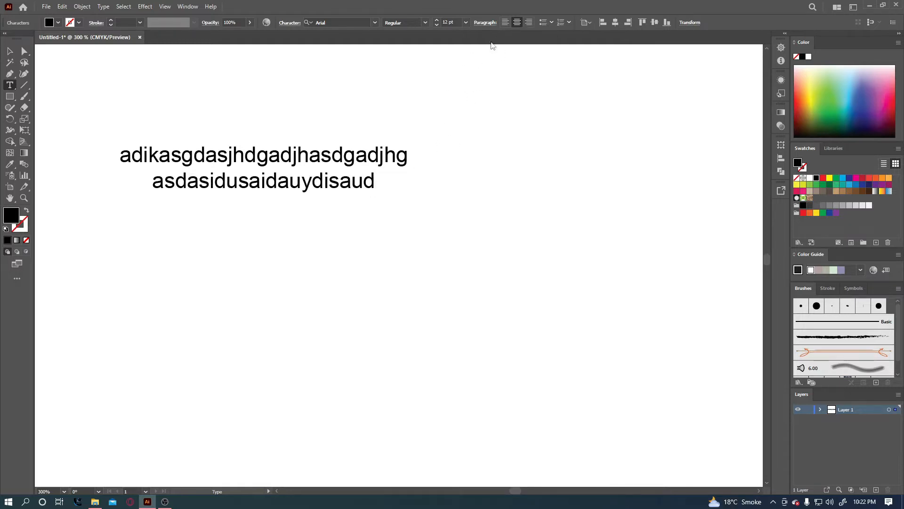
Left-align both lines of the random text and move the block toward the upper left.
click(505, 24)
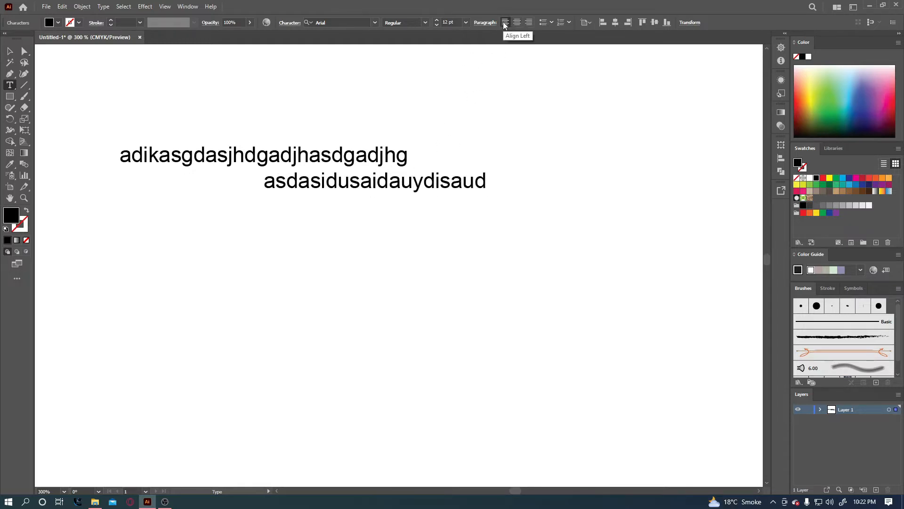
key(Escape)
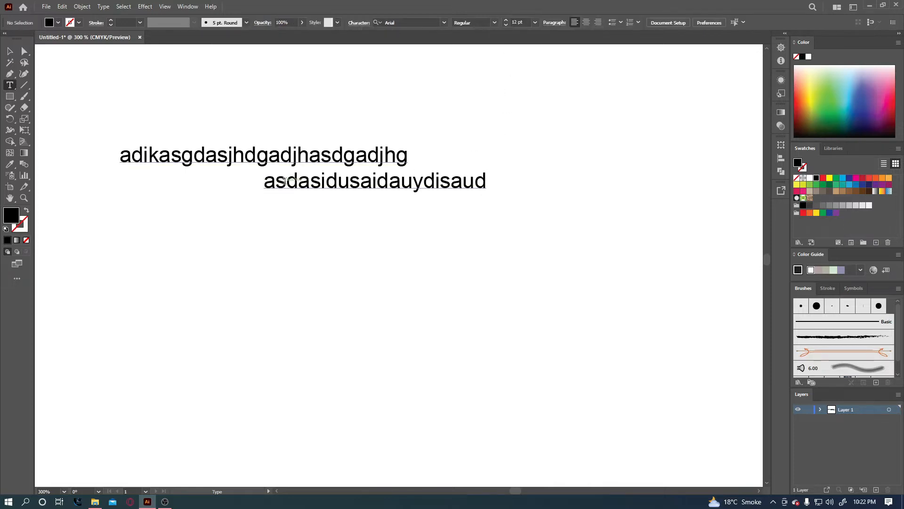
key(v)
click(307, 159)
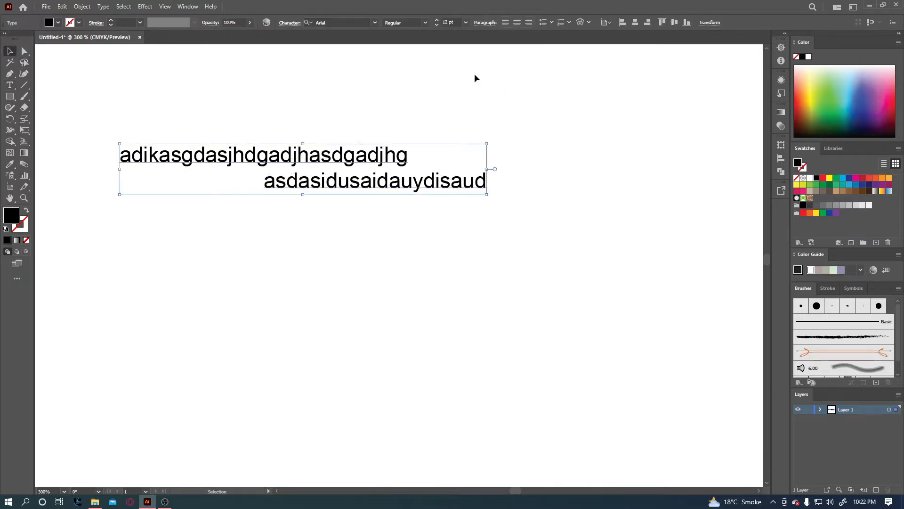
click(505, 22)
drag(376, 151, 313, 139)
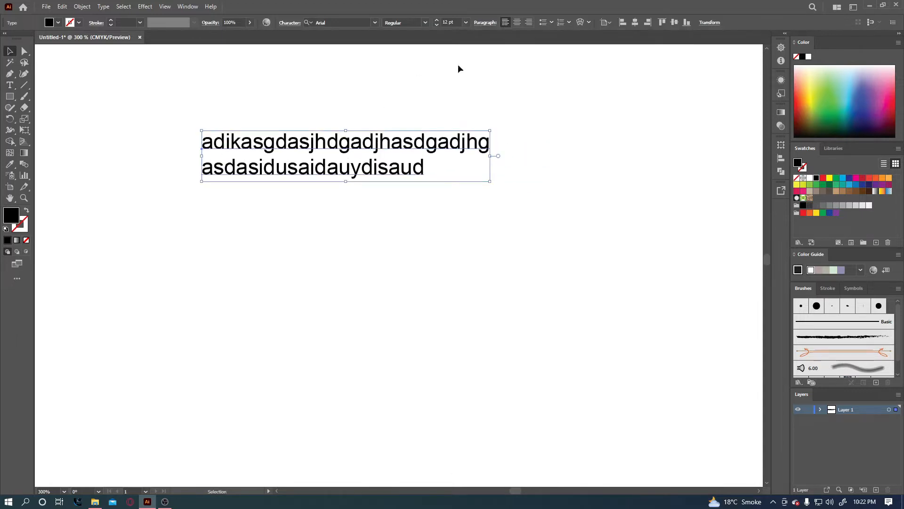
drag(375, 149, 317, 150)
Extend the random text with two more lines of letters, making four lines.
key(t)
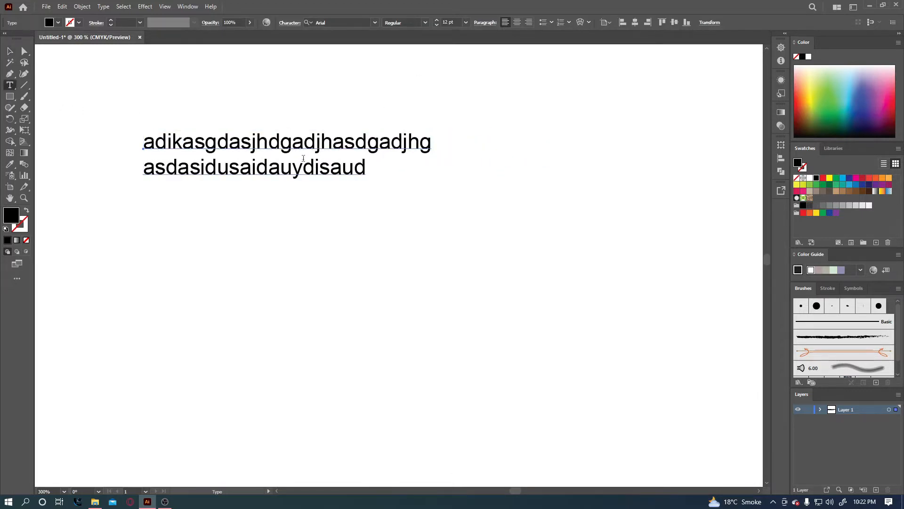
click(363, 169)
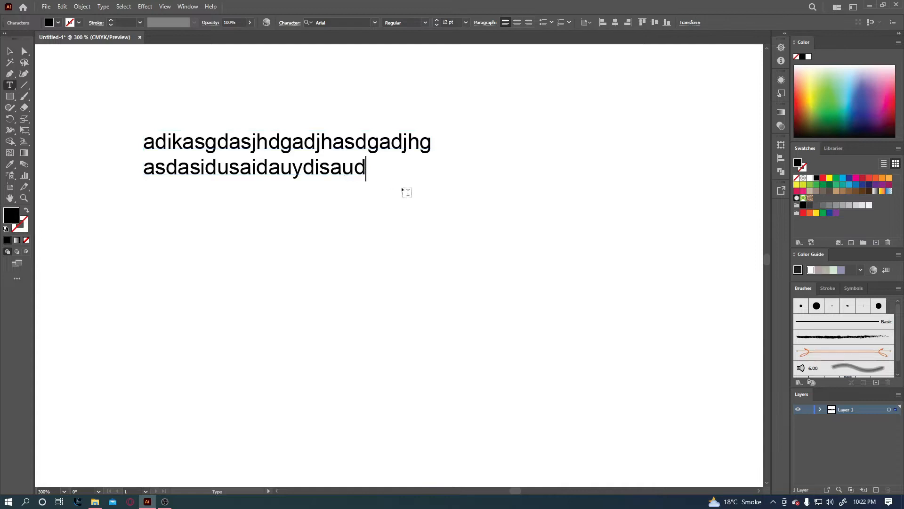
text(gdshdgh)
key(Return)
text(sa)
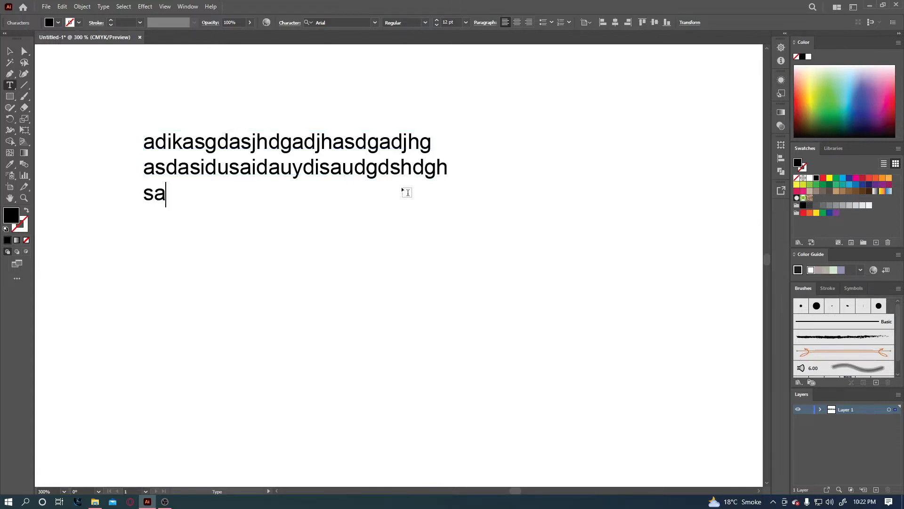
text(dasdasdasdadasdadadad)
key(Return)
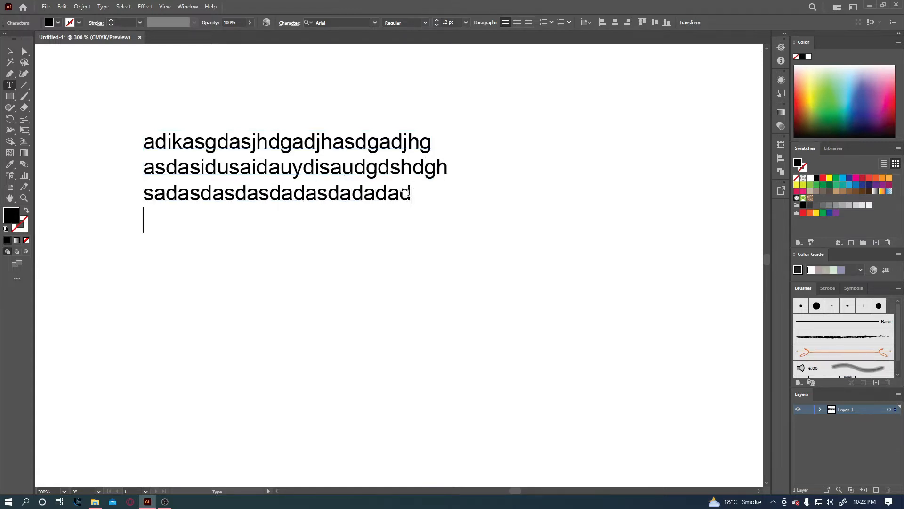
text(sadadsadadsadsadasdadad)
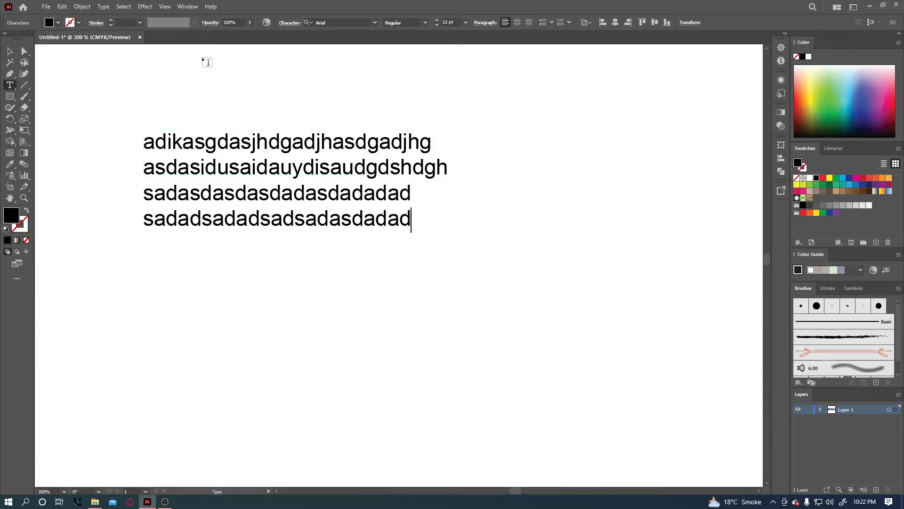
key(Escape)
Reposition the four-line text block lower on the artboard.
drag(255, 165, 277, 181)
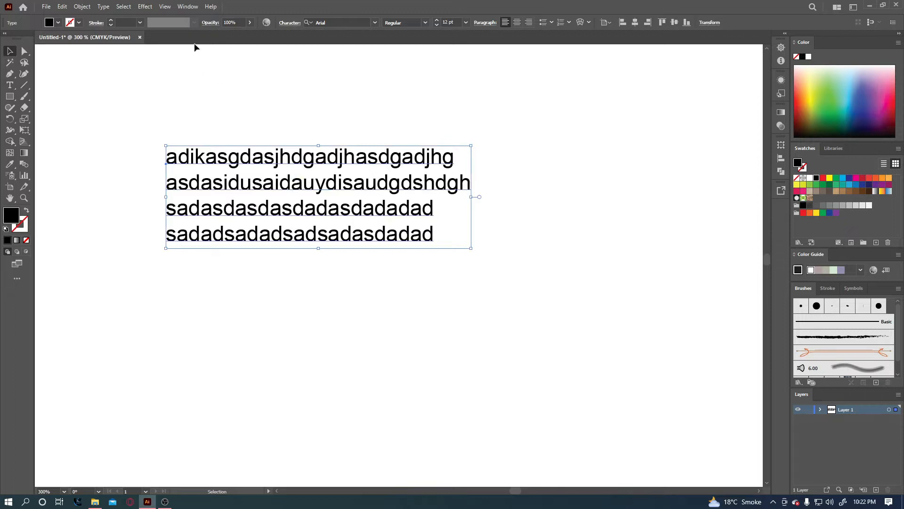
click(289, 23)
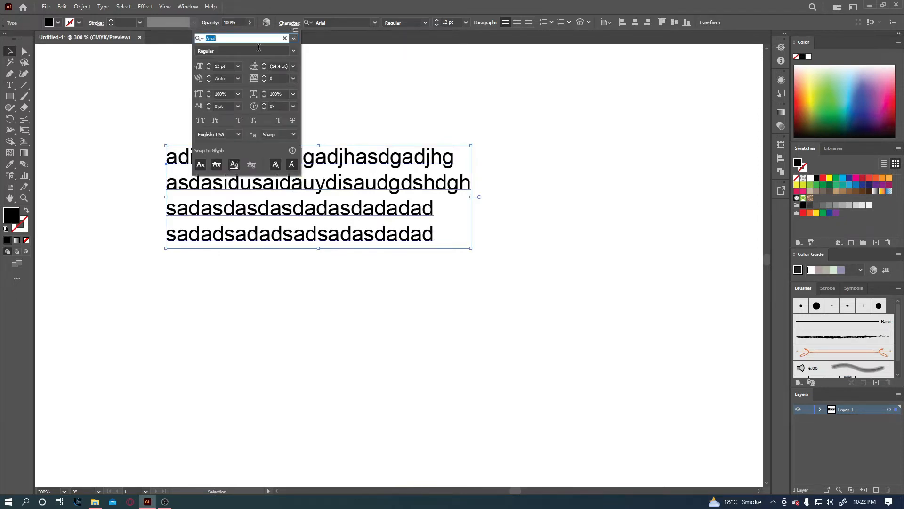
click(347, 165)
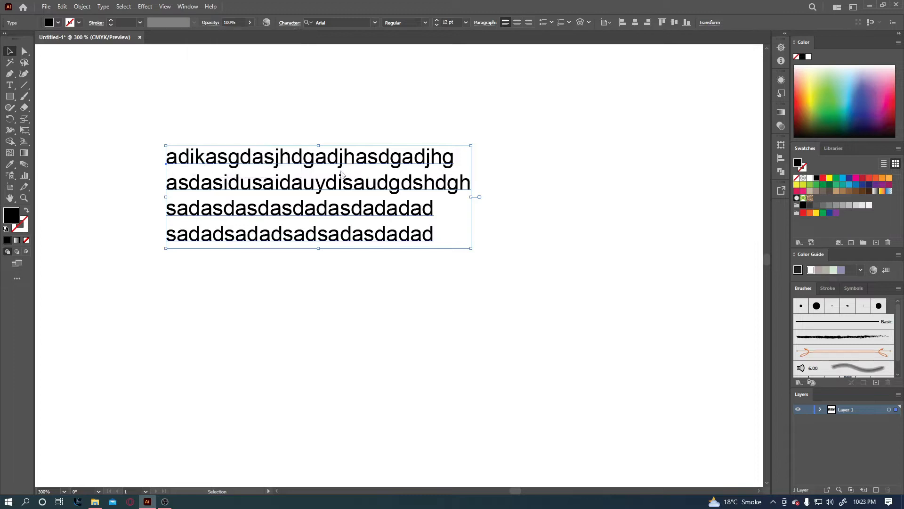
drag(345, 162, 337, 219)
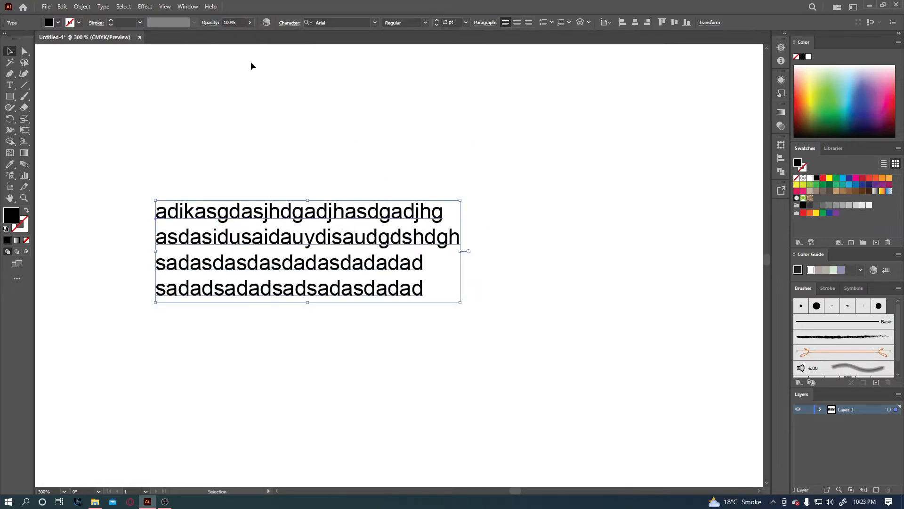
Open the Character panel via Window > Type > Character and move it above the text block.
click(187, 6)
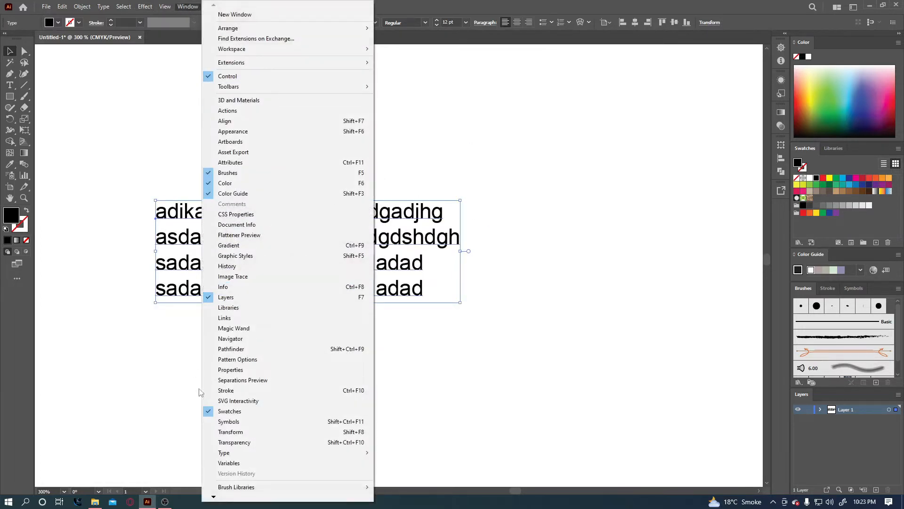
mouse_move(278, 453)
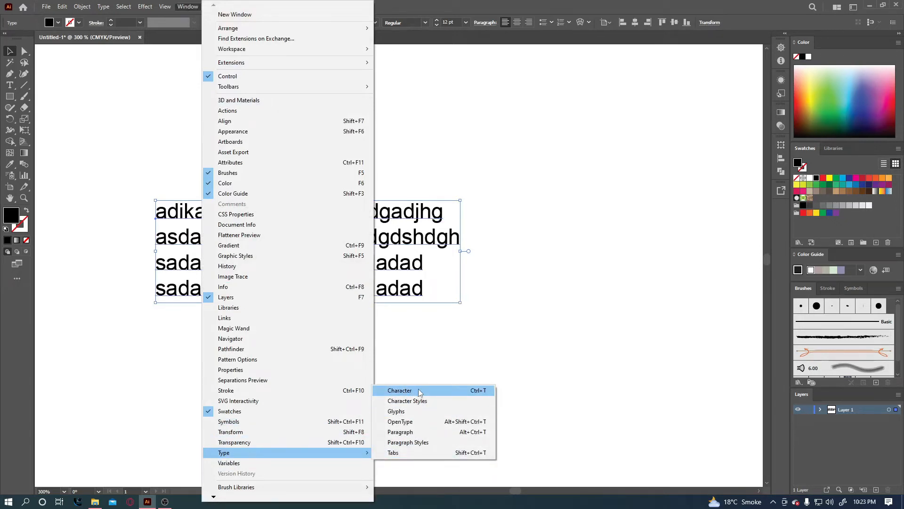
click(480, 394)
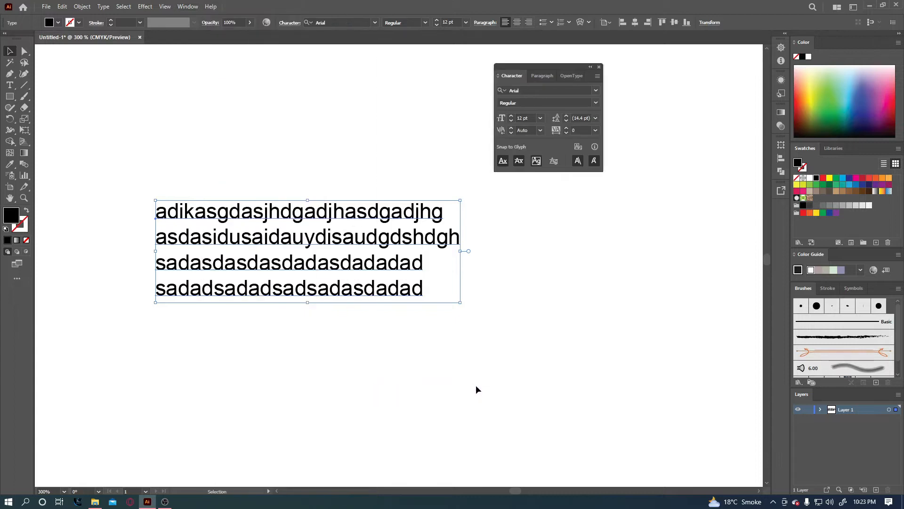
key(a)
key(ctrl+t)
key(ctrl+t)
key(ctrl+t)
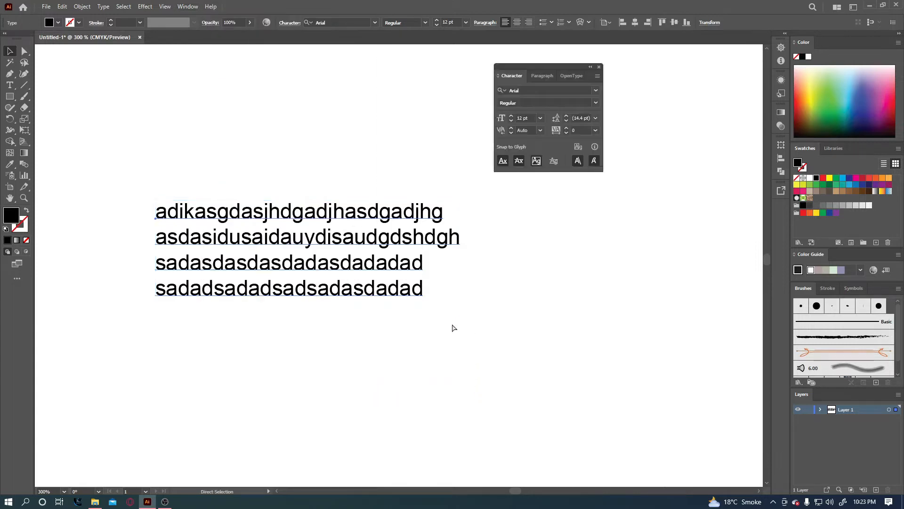
key(ctrl+t)
key(v)
drag(542, 70, 298, 63)
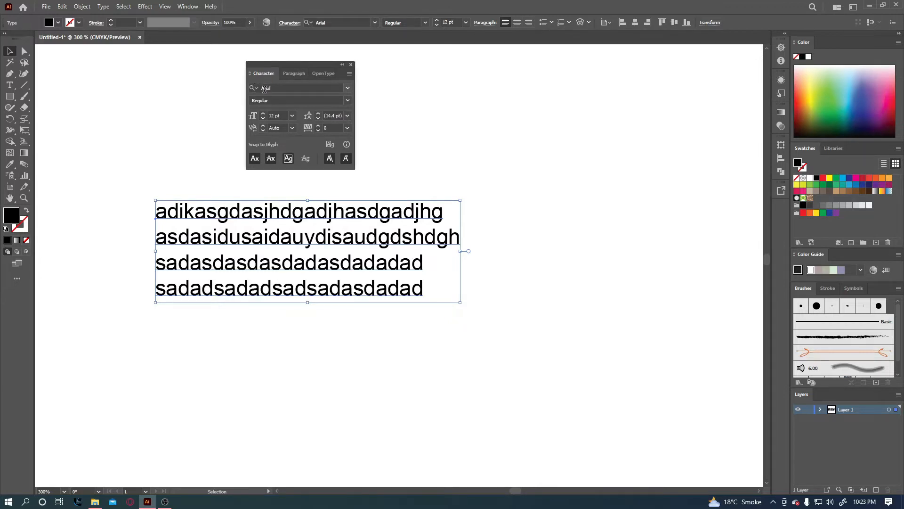
Set the four-line text to 9 pt and shift it slightly down.
click(292, 116)
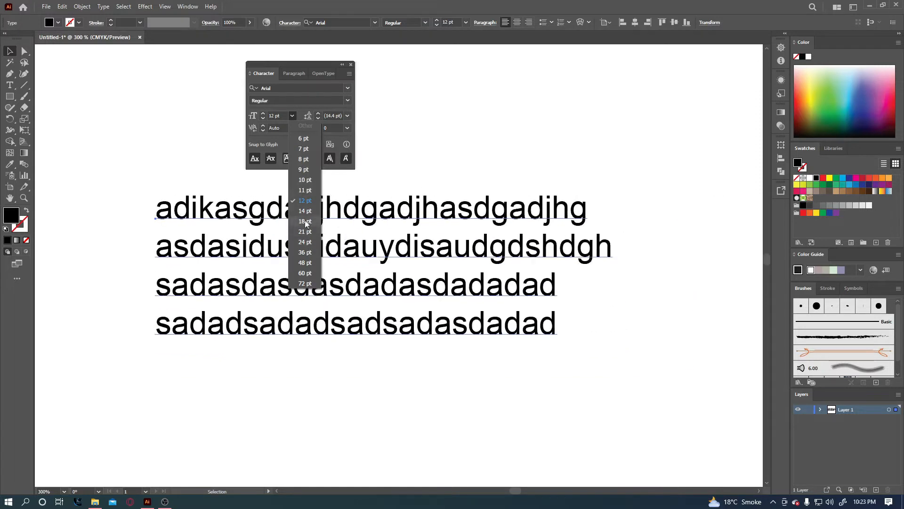
click(305, 171)
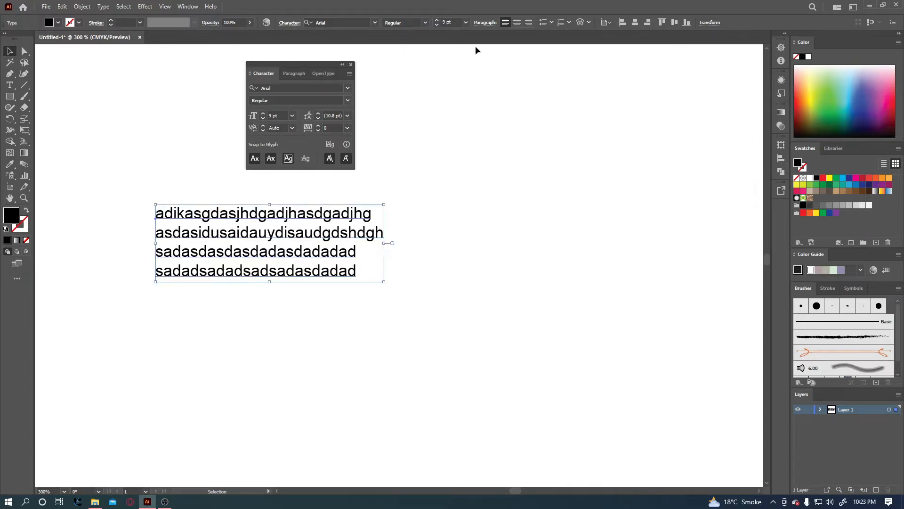
drag(353, 216, 354, 230)
Return the text to 12 pt and rearrange the text block and Character panel.
click(467, 22)
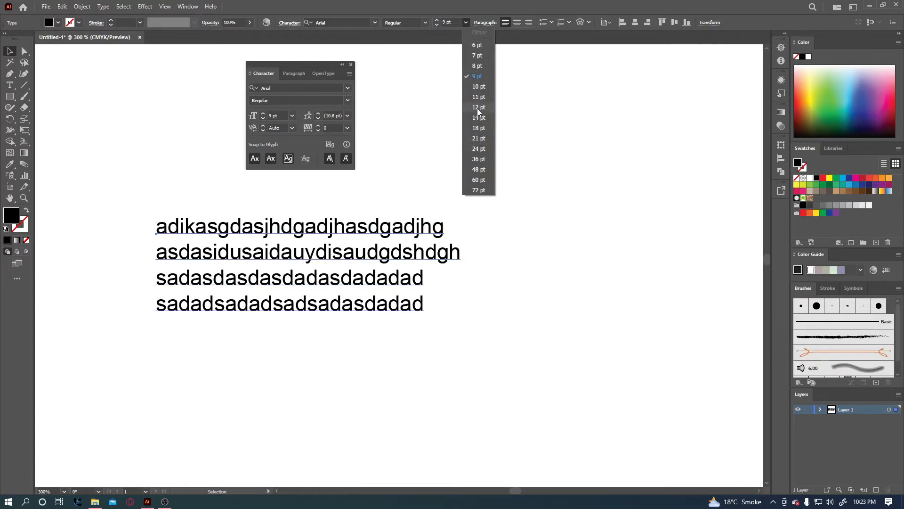
click(478, 107)
drag(298, 69, 442, 70)
drag(390, 239, 369, 243)
drag(419, 66, 336, 63)
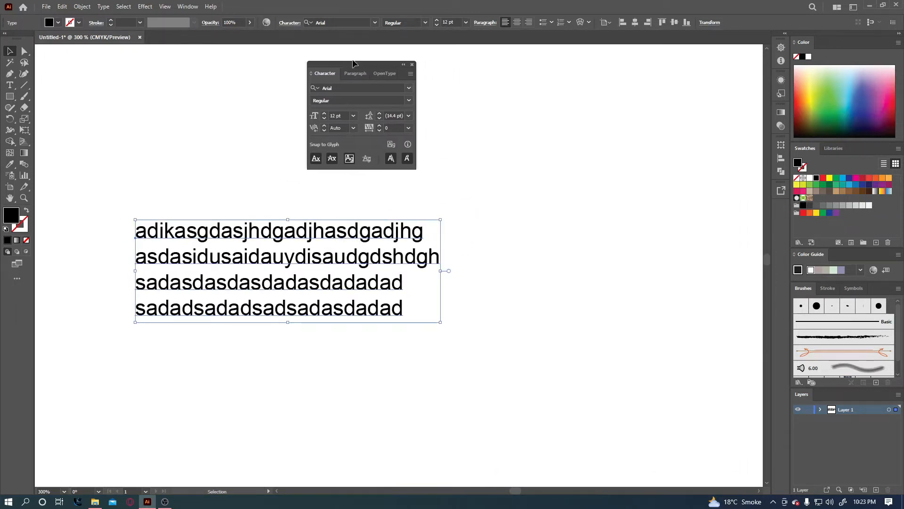
click(410, 100)
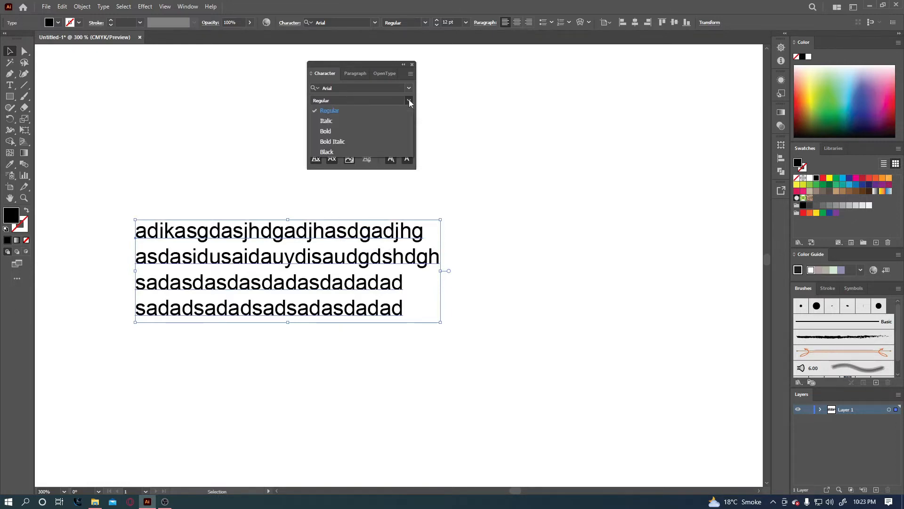
click(341, 109)
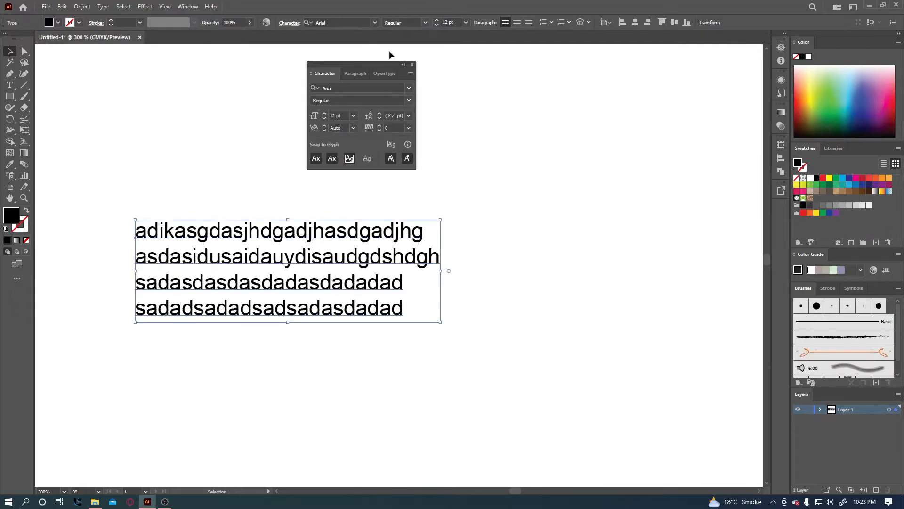
click(409, 88)
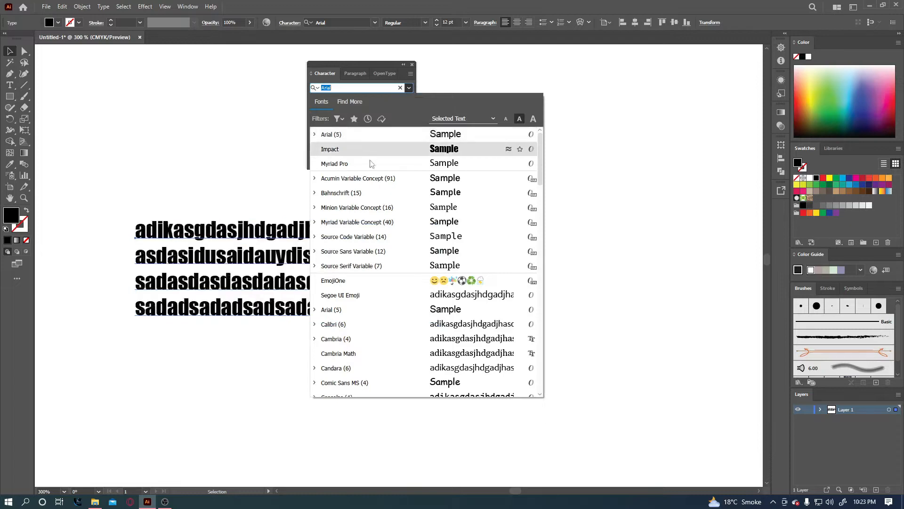
click(354, 62)
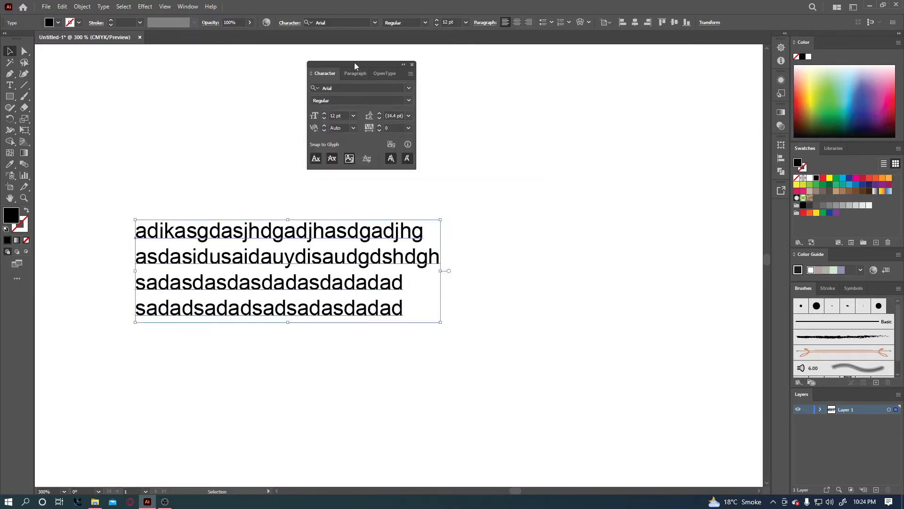
click(335, 87)
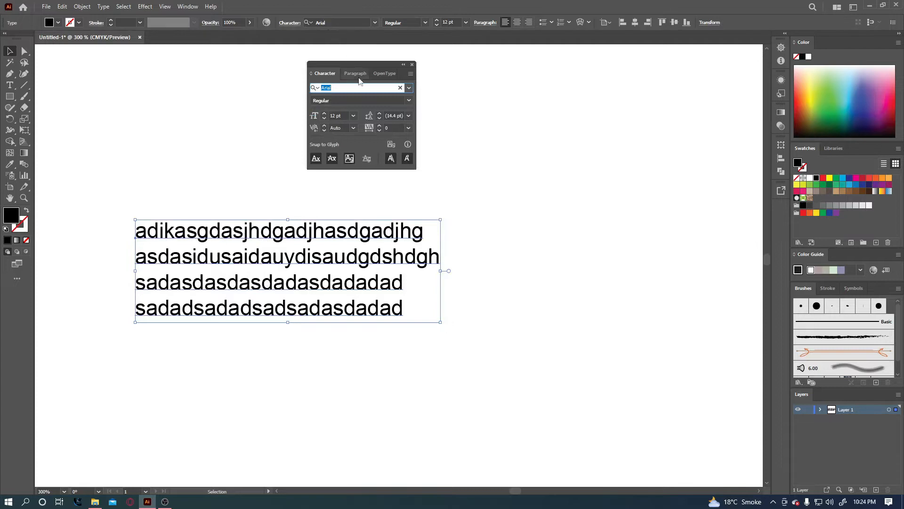
Try different font sizes on the four-line text by scrolling the size field, leaving 11 pt.
click(340, 116)
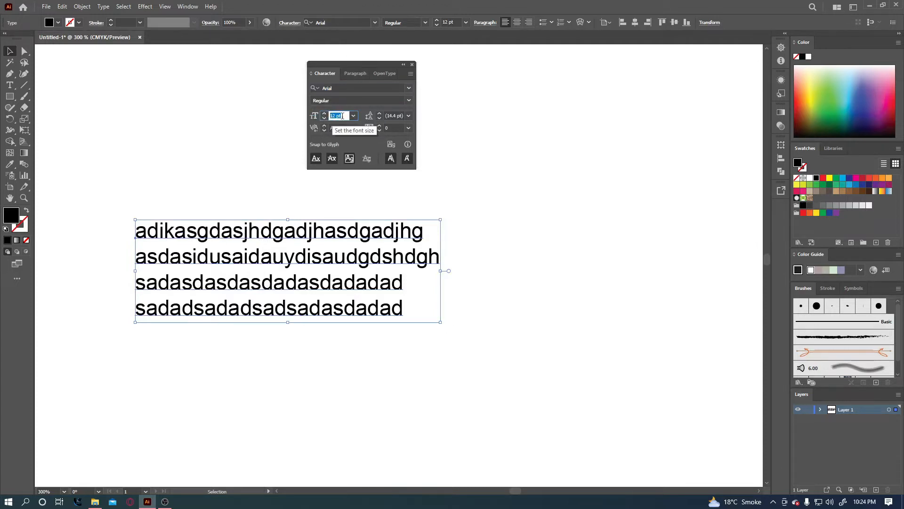
scroll(342, 116, down, 1)
scroll(342, 116, up, 2)
scroll(342, 115, down, 2)
click(10, 52)
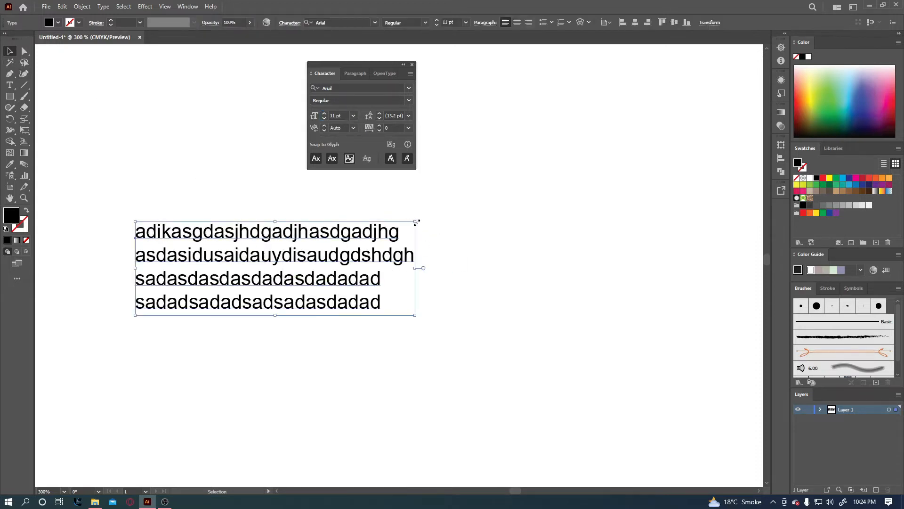
Scale the text block down and back up, then reset its font size to 12 pt.
drag(416, 222, 314, 253)
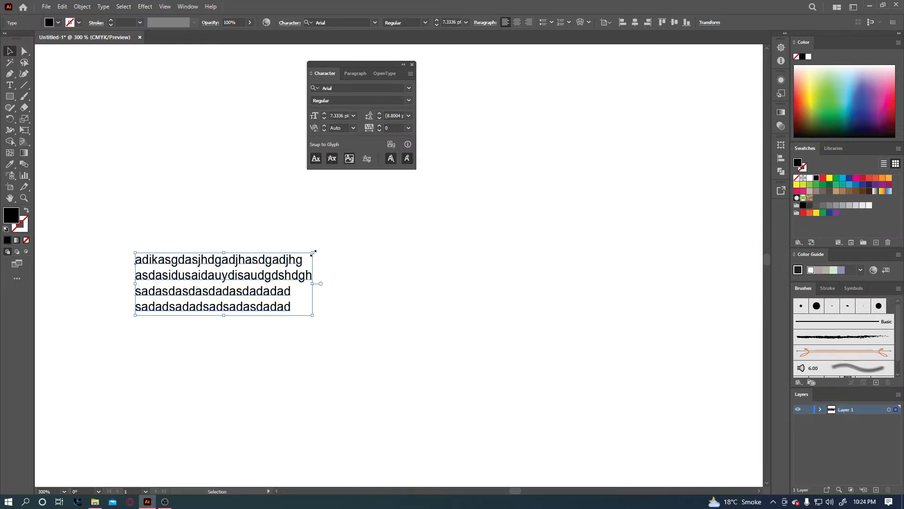
drag(313, 252, 400, 241)
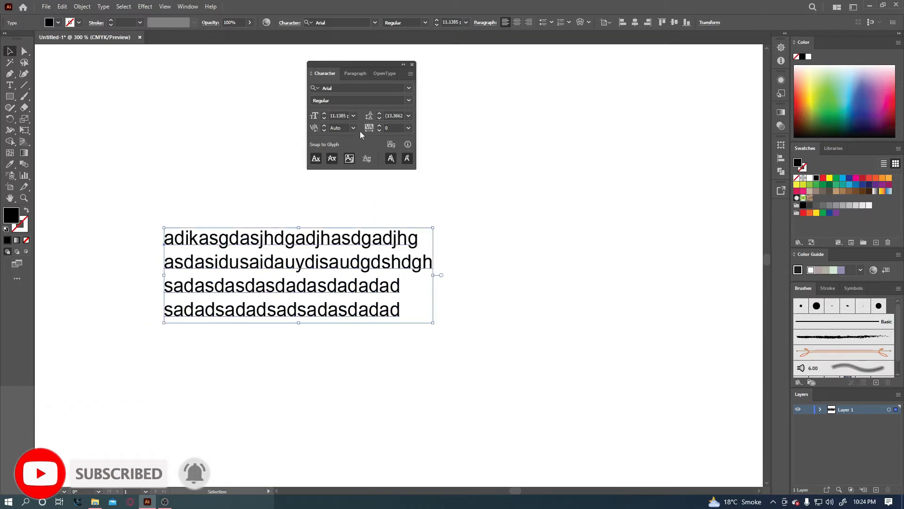
click(341, 115)
text(12)
key(Return)
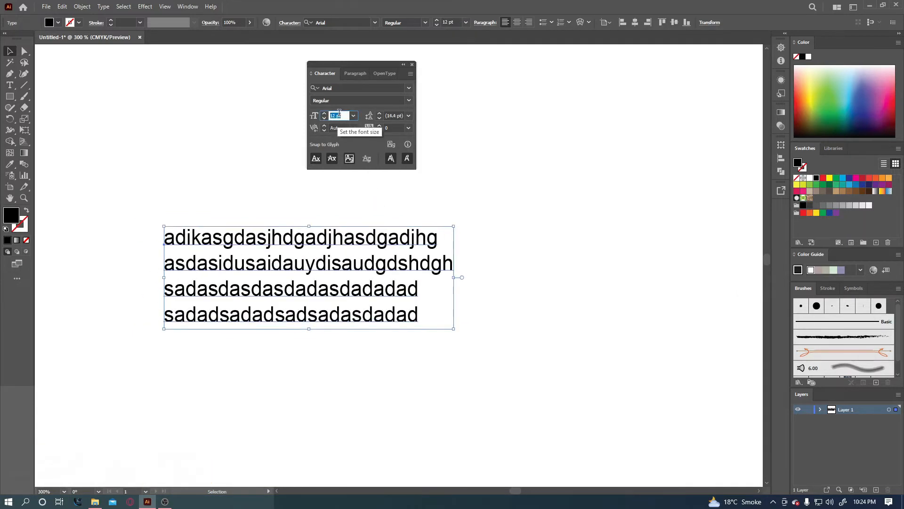
Set the four-line text's leading to 15 pt.
click(396, 116)
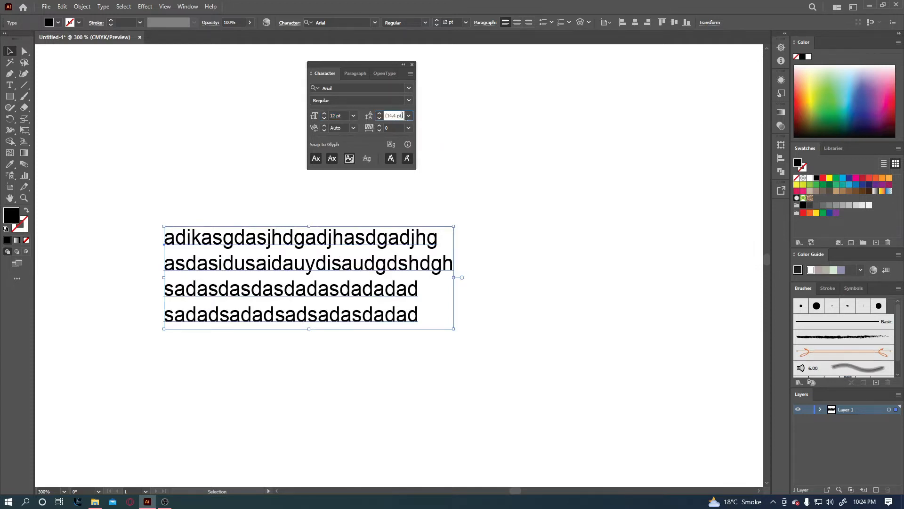
scroll(391, 114, up, 2)
scroll(391, 114, down, 3)
scroll(391, 113, up, 5)
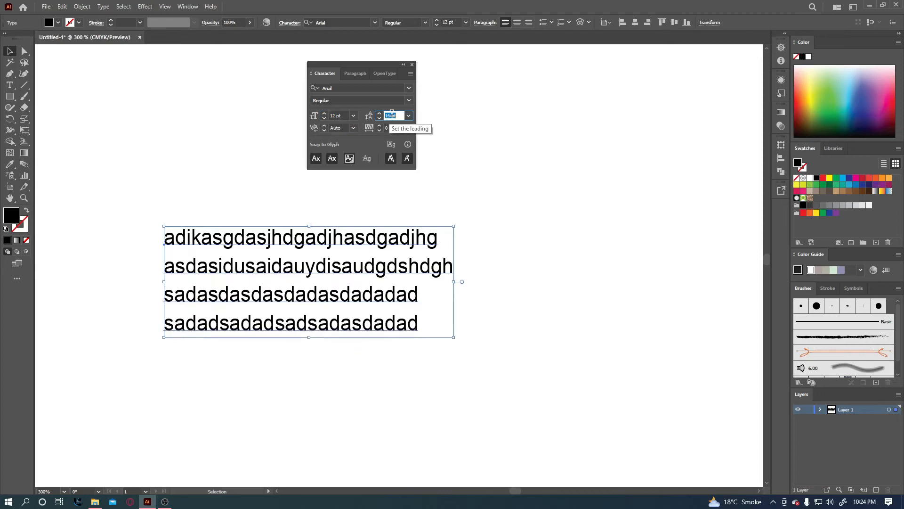
scroll(392, 113, up, 1)
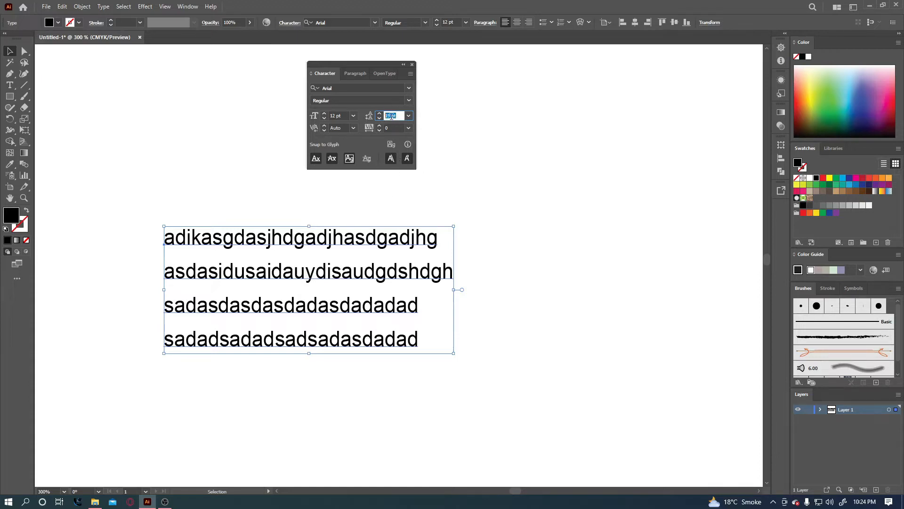
scroll(391, 116, down, 9)
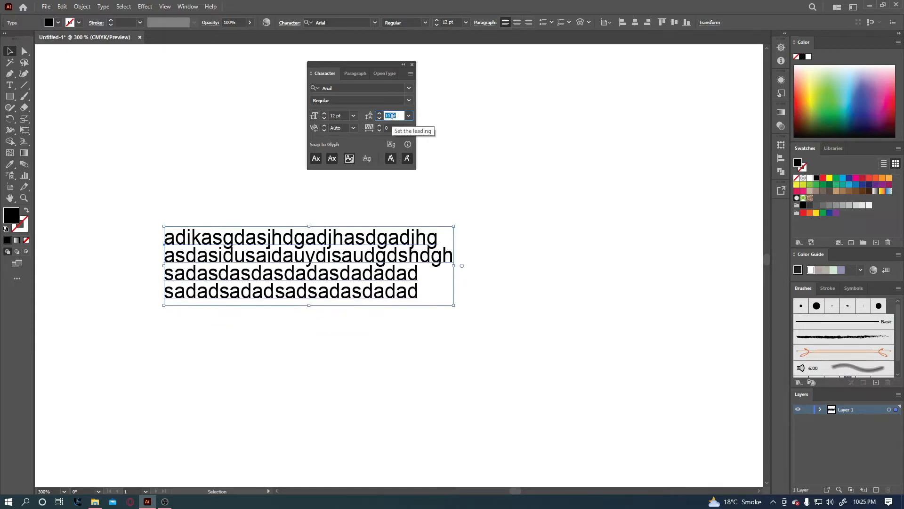
scroll(392, 116, up, 5)
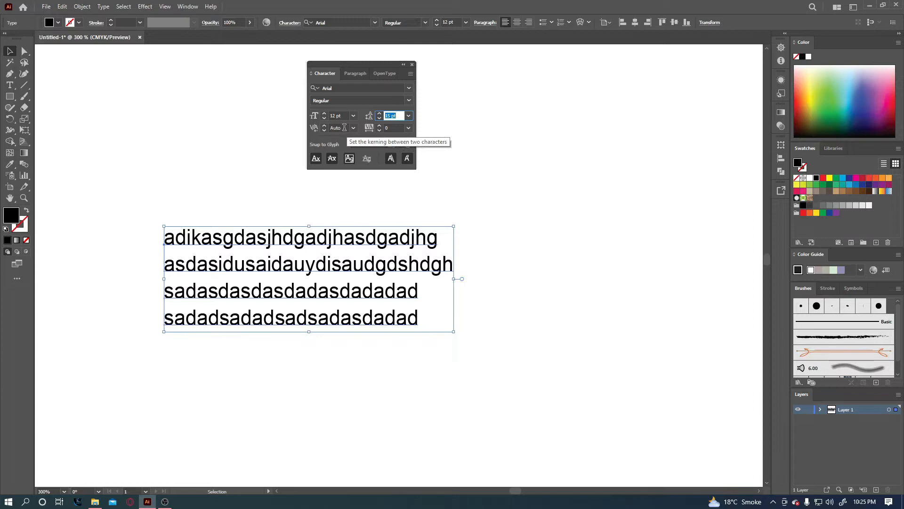
Set tracking to 36 and move the text block lower on the artboard.
click(402, 127)
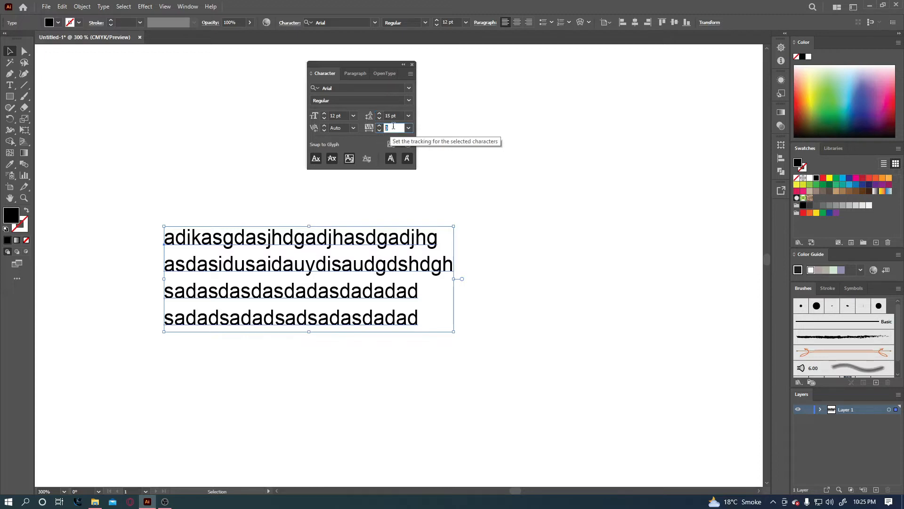
key(Up)
key(Up)
key(Up)
key(Up)
key(Up)
key(Up)
key(Up)
key(Up)
key(Up)
key(Up)
key(Up)
key(Up)
key(Up)
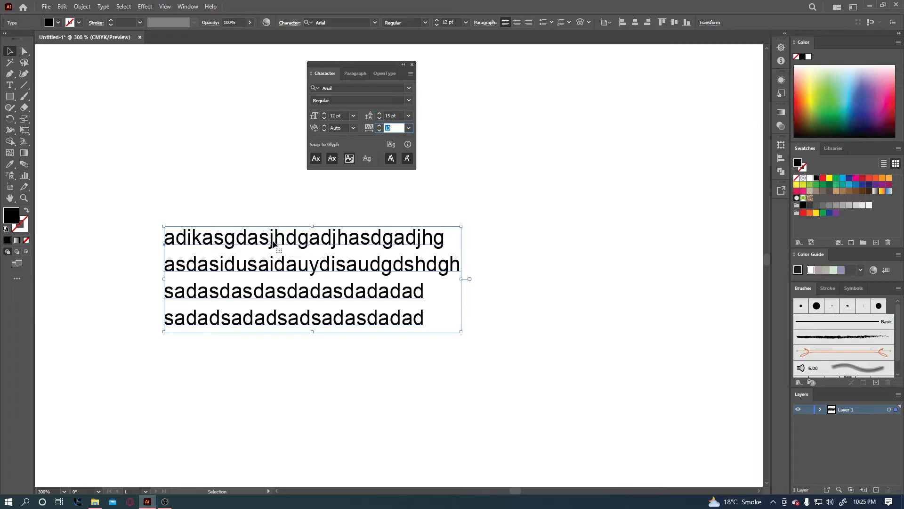
key(Up)
key(Up)
key(Up)
key(Up)
key(Up)
key(Up)
key(Up)
key(Up)
key(Up)
key(Up)
key(Up)
key(Up)
key(Up)
key(Up)
key(Up)
key(Up)
key(Up)
key(Up)
key(Up)
key(Up)
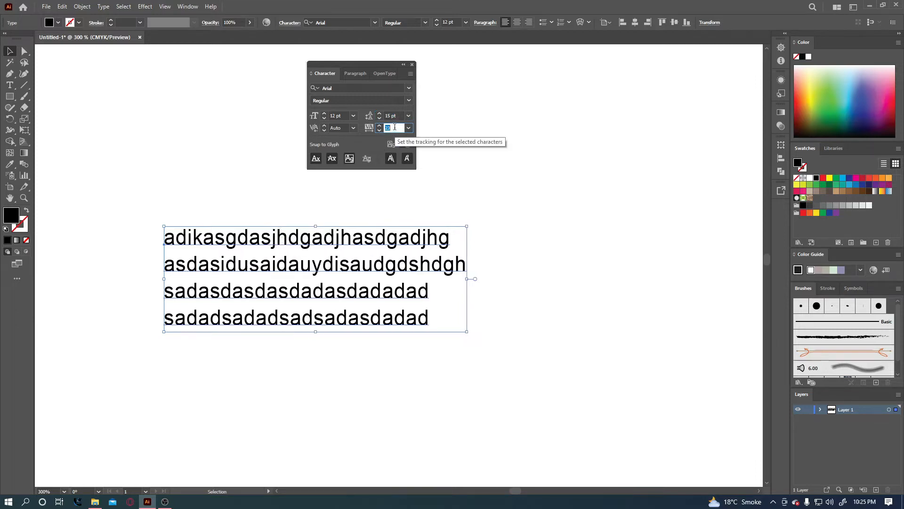
scroll(395, 126, up, 12)
scroll(395, 125, down, 19)
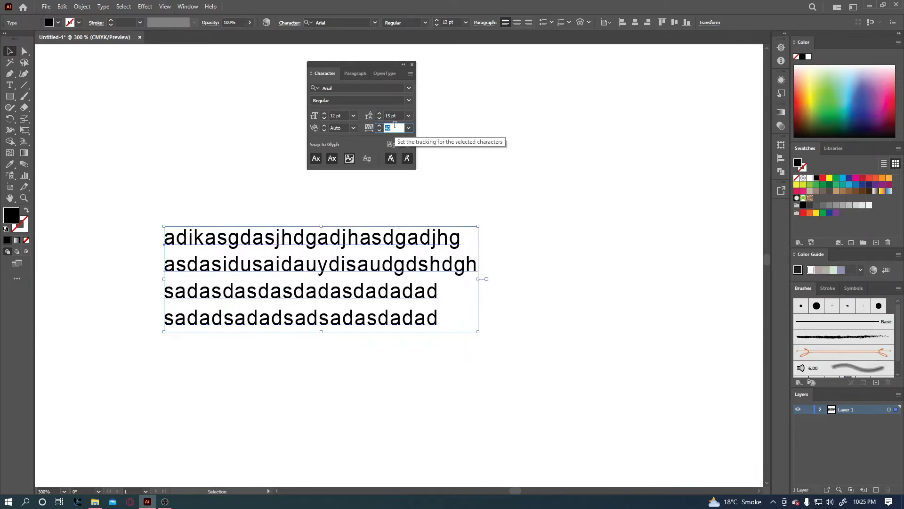
scroll(395, 125, up, 7)
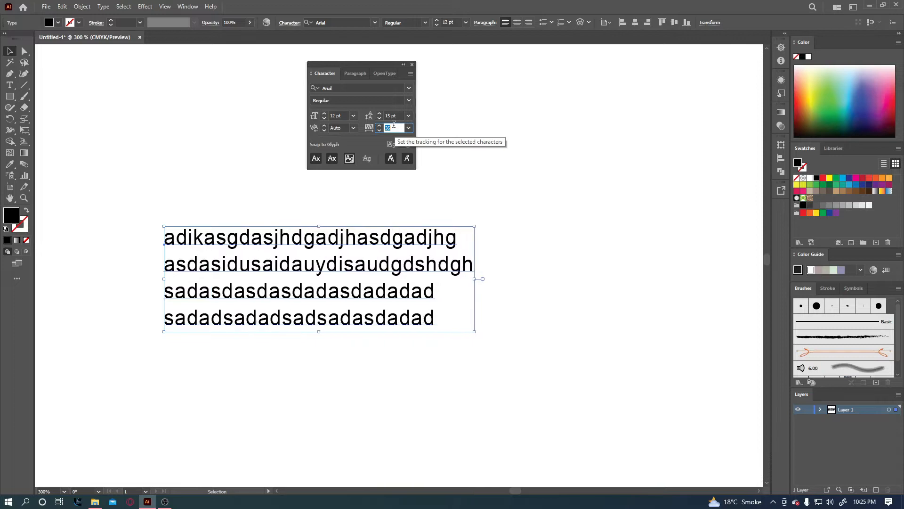
drag(343, 241, 355, 338)
click(9, 85)
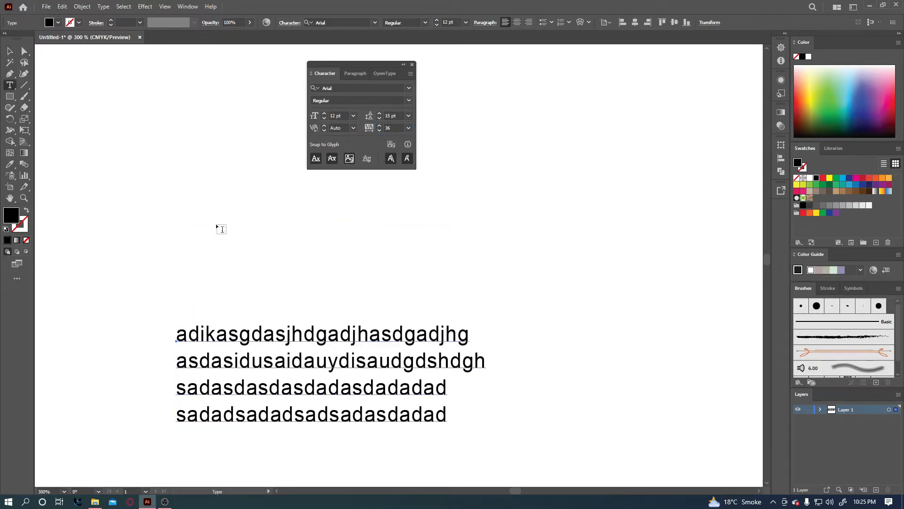
Type the person's name above the paragraph and copy that line just below it.
click(236, 241)
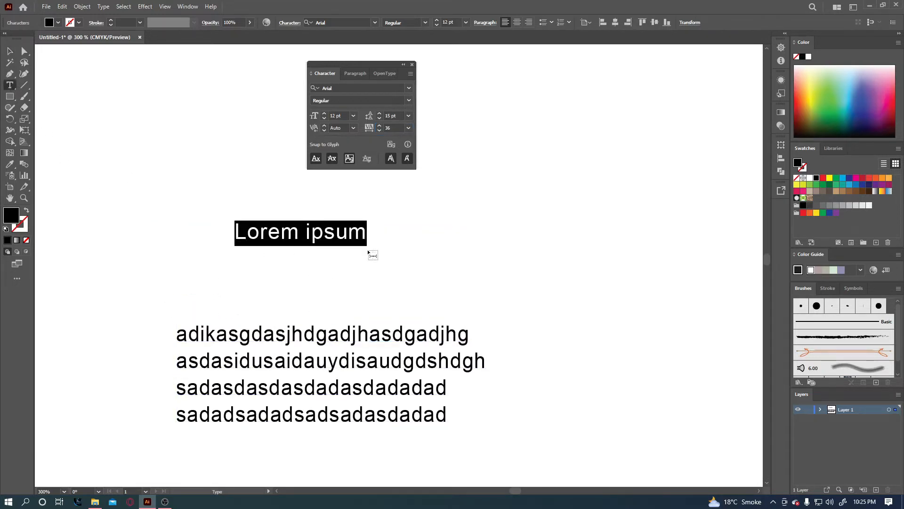
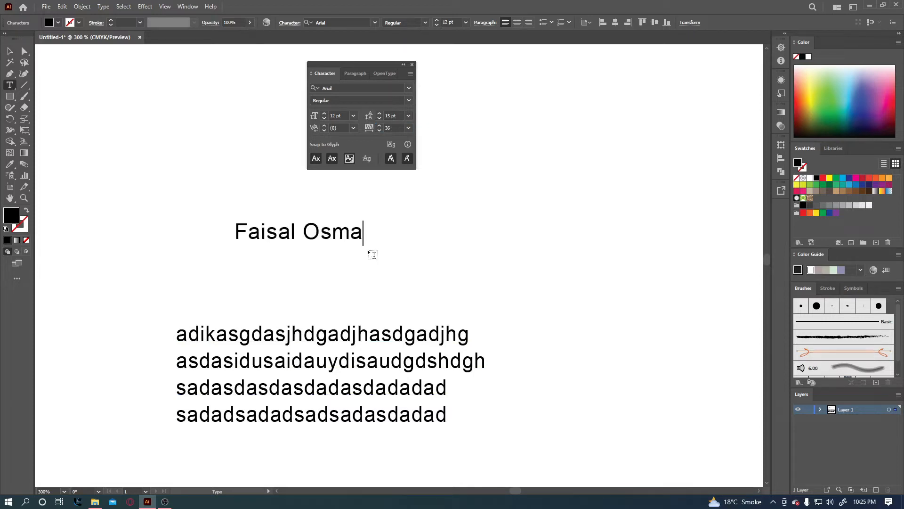
click(10, 51)
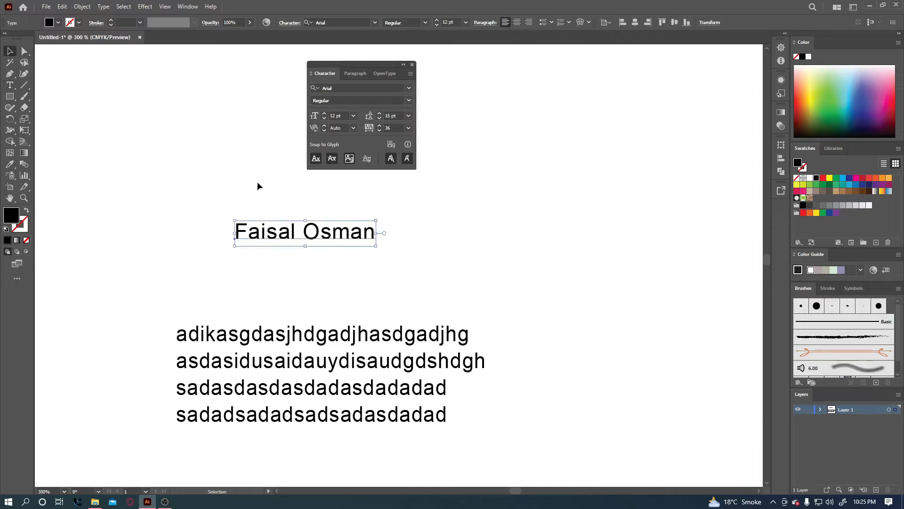
click(259, 184)
drag(330, 238, 328, 258)
Retype the copied line as 'Textile Designer'.
click(10, 85)
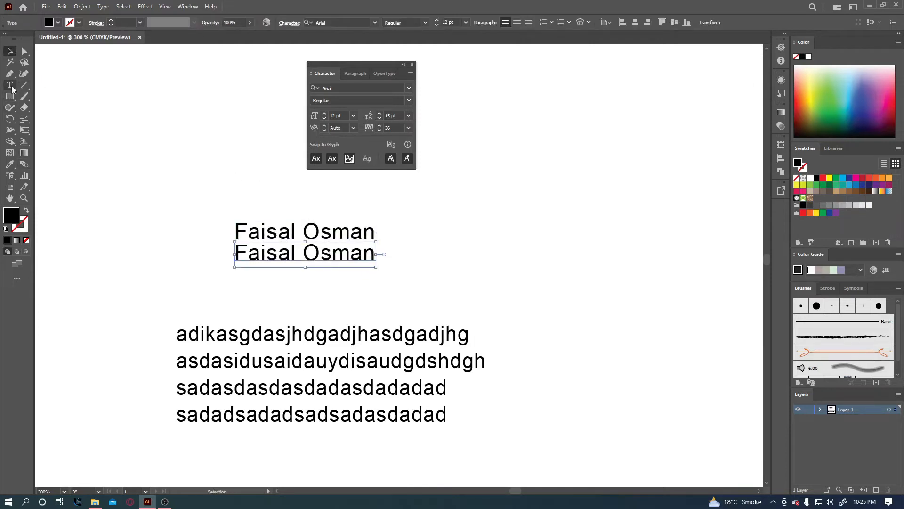
triple_click(318, 254)
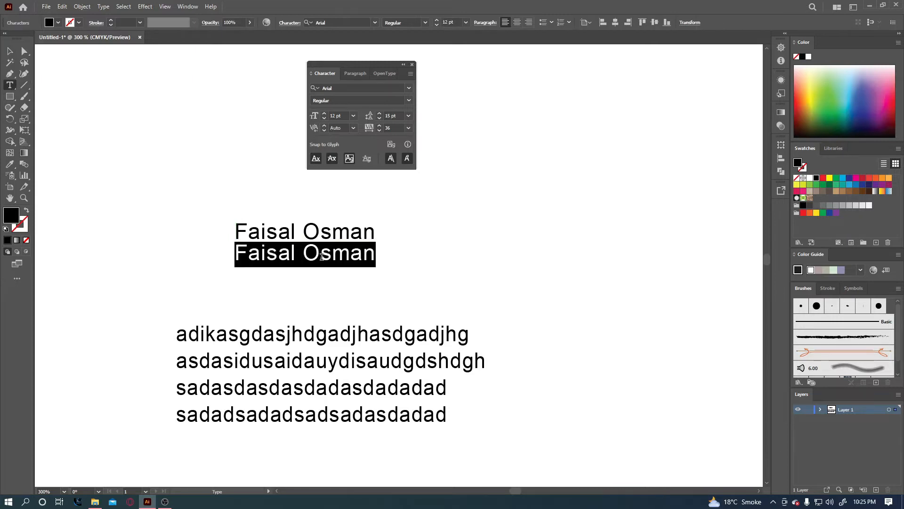
text(TE)
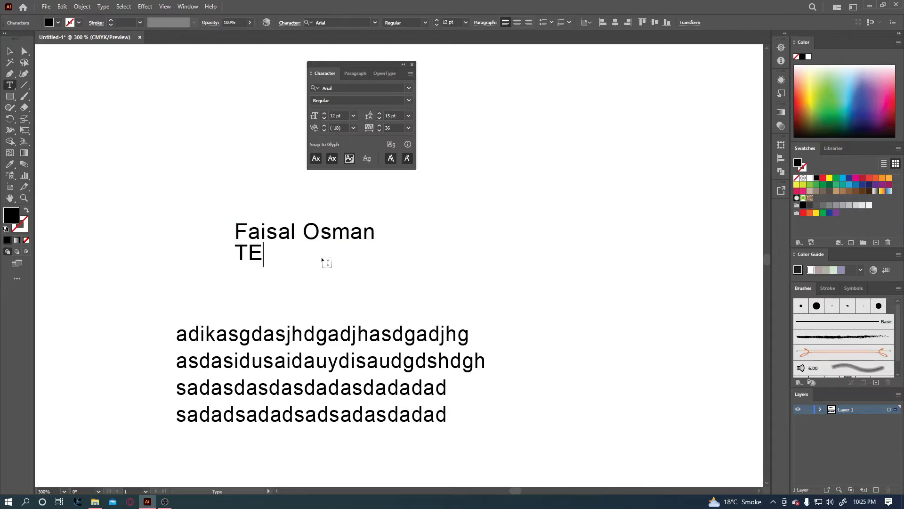
key(BackSpace)
text(extile )
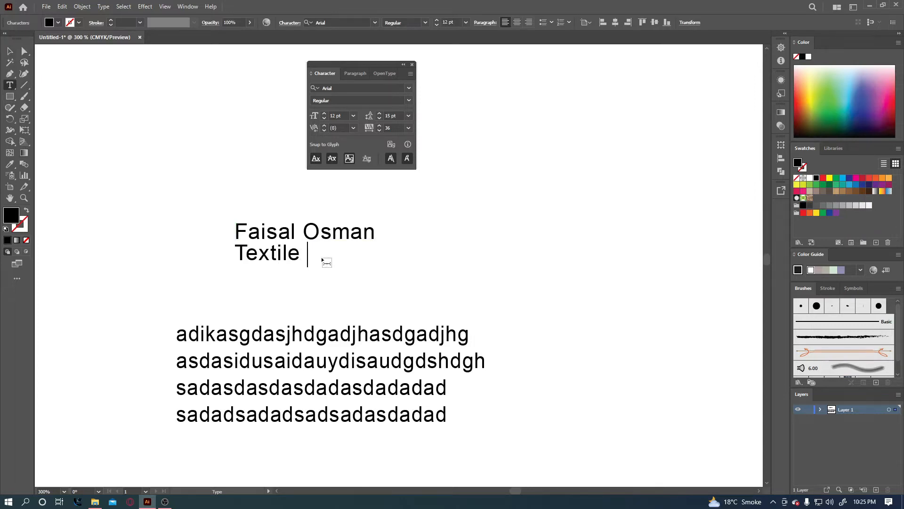
text(Desig)
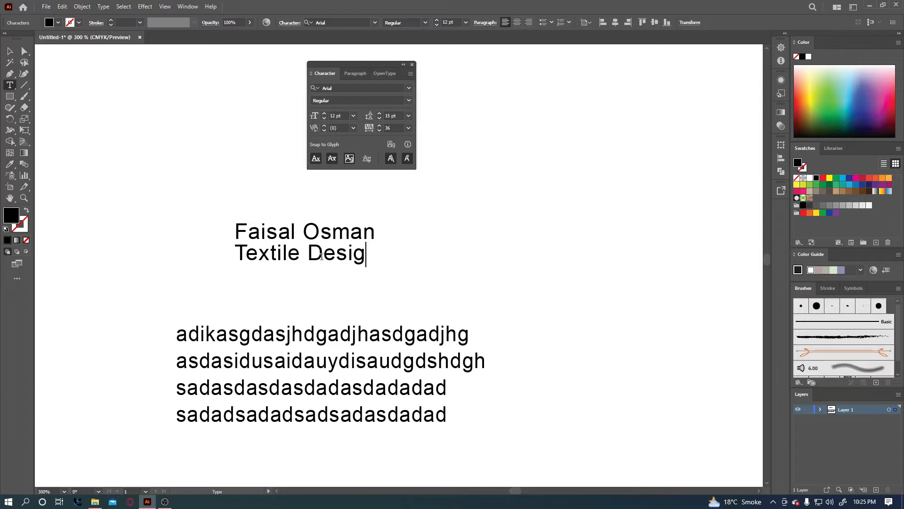
text(ner)
key(Escape)
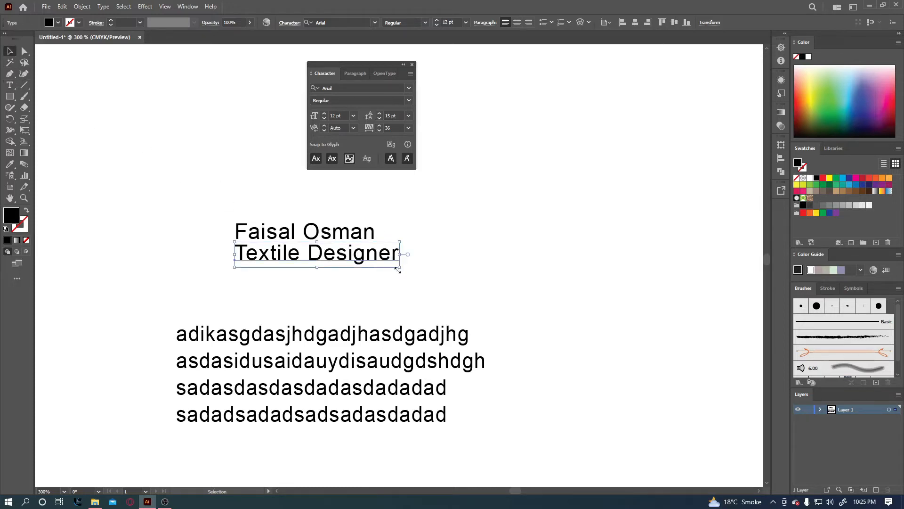
Shrink Textile Designer to about 6.3 pt, undoing the later enlargement and horizontal stretch.
drag(398, 269, 322, 258)
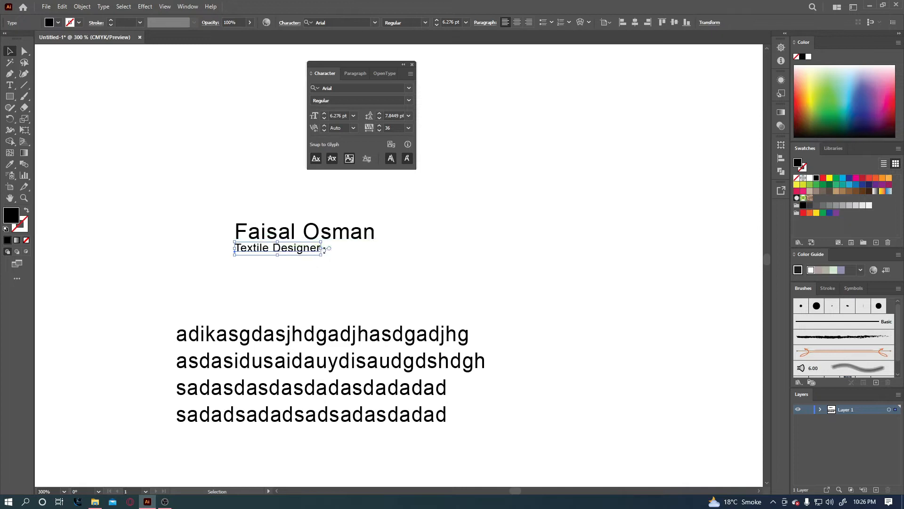
drag(322, 256, 373, 250)
key(ctrl+z)
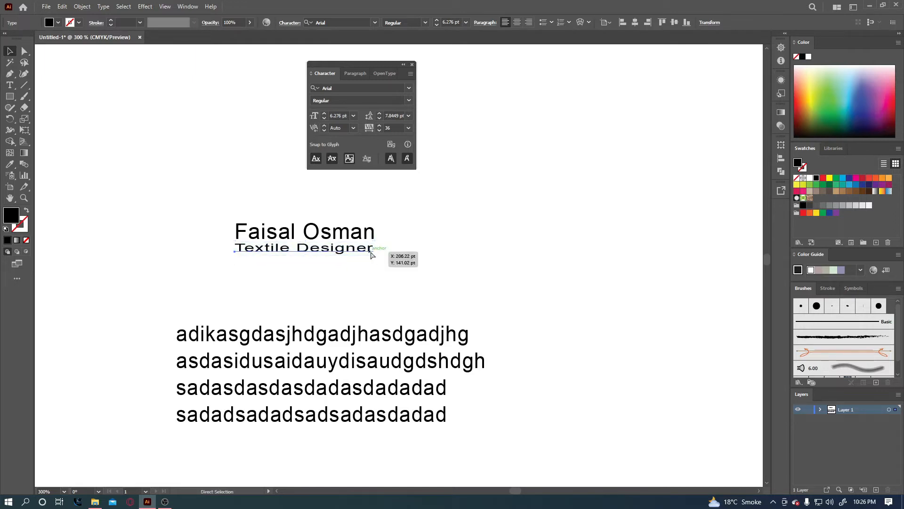
key(ctrl+z)
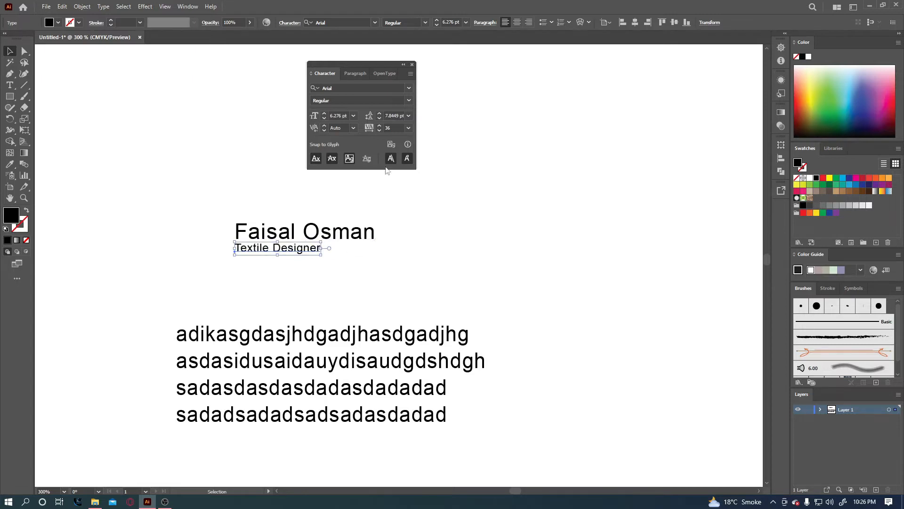
Apply a preset tracking of 200 to Textile Designer.
click(395, 127)
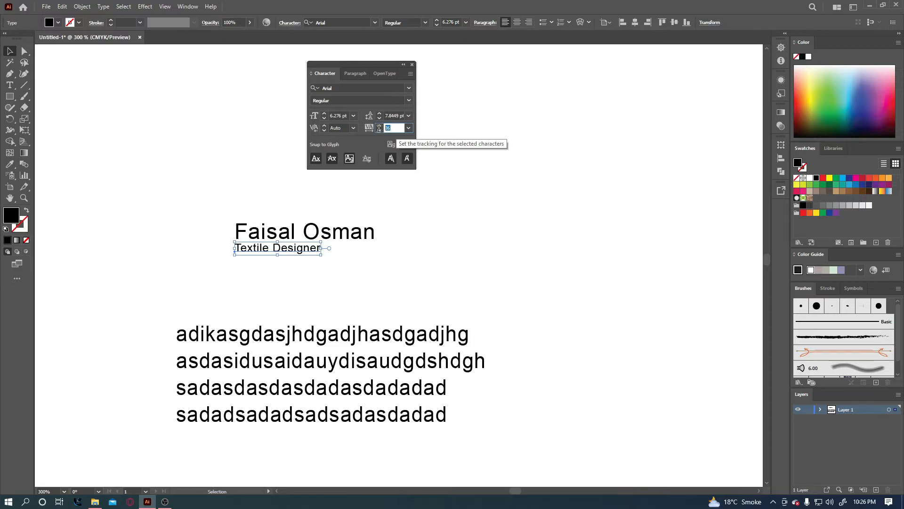
scroll(395, 128, up, 20)
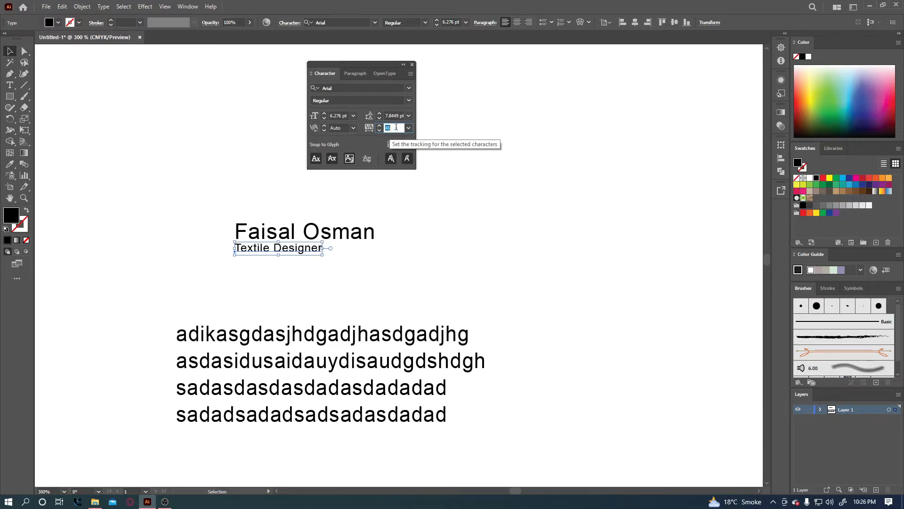
scroll(396, 127, up, 4)
click(408, 128)
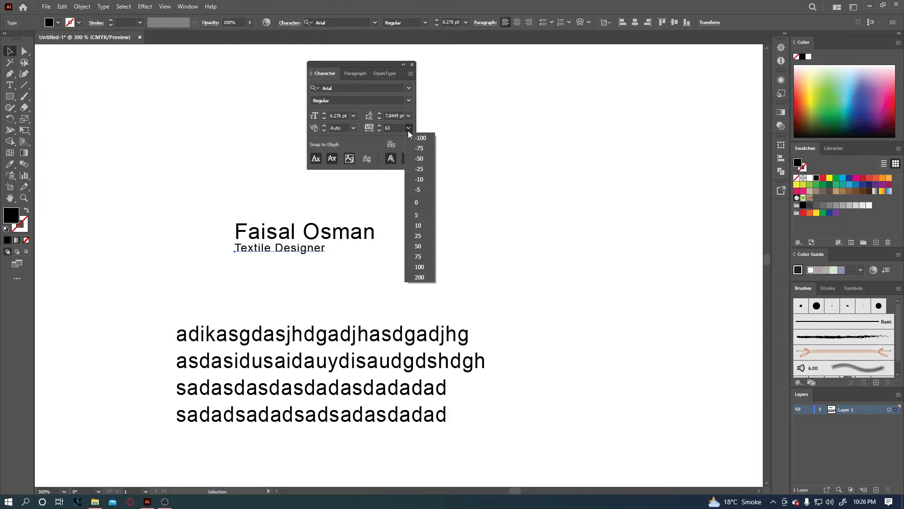
click(419, 278)
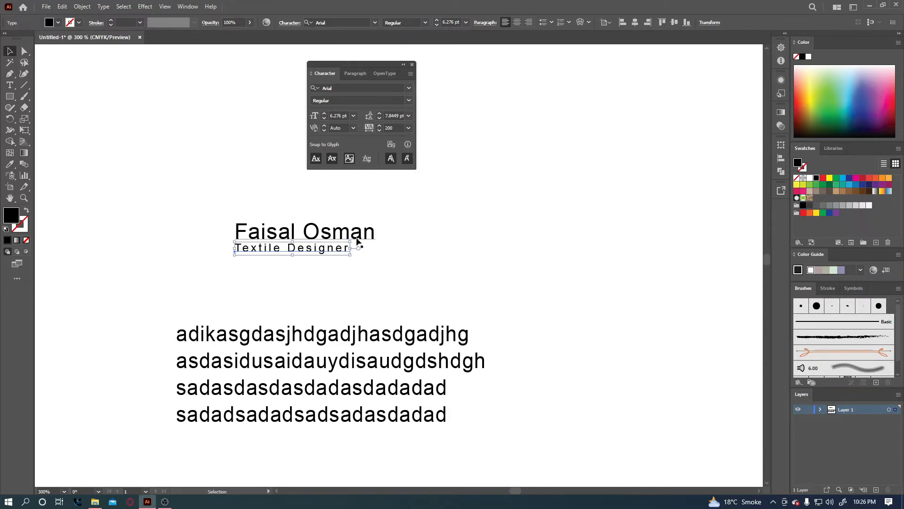
Raise Textile Designer's tracking to 355 so it spans the name's width.
click(392, 127)
scroll(397, 126, up, 14)
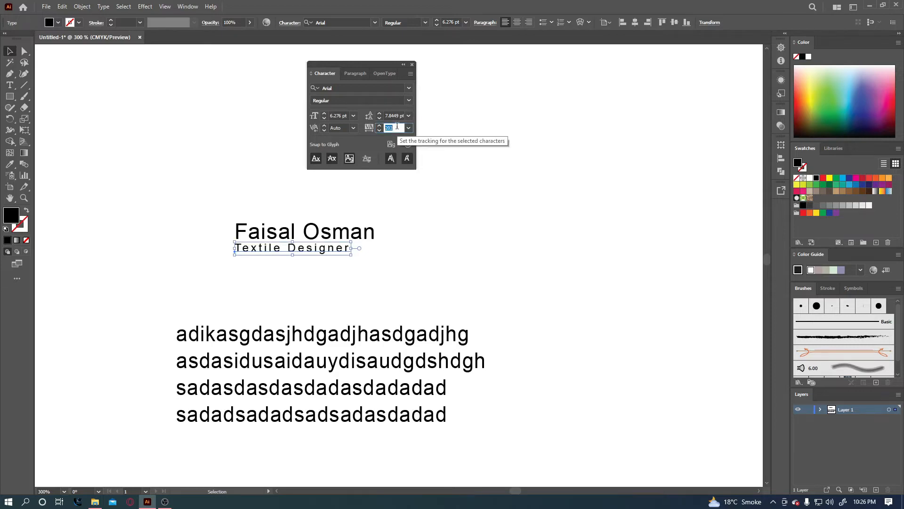
scroll(397, 125, up, 20)
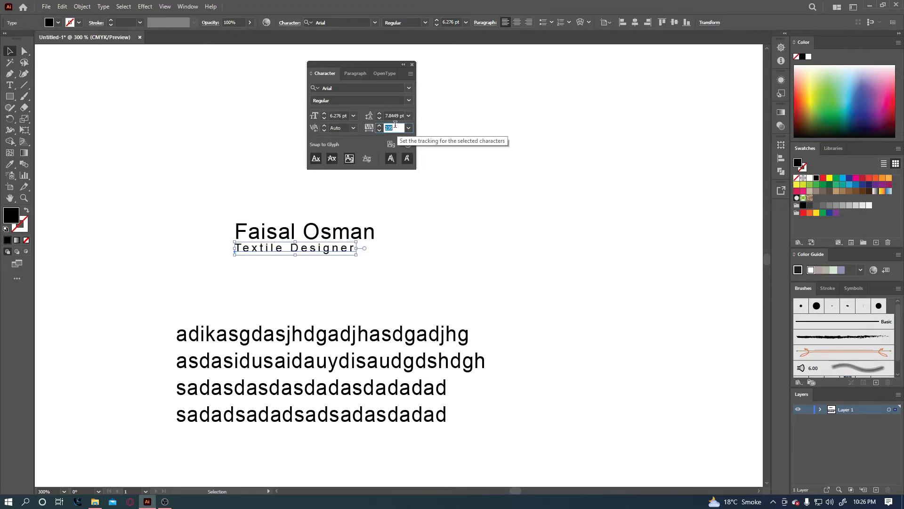
scroll(395, 127, up, 20)
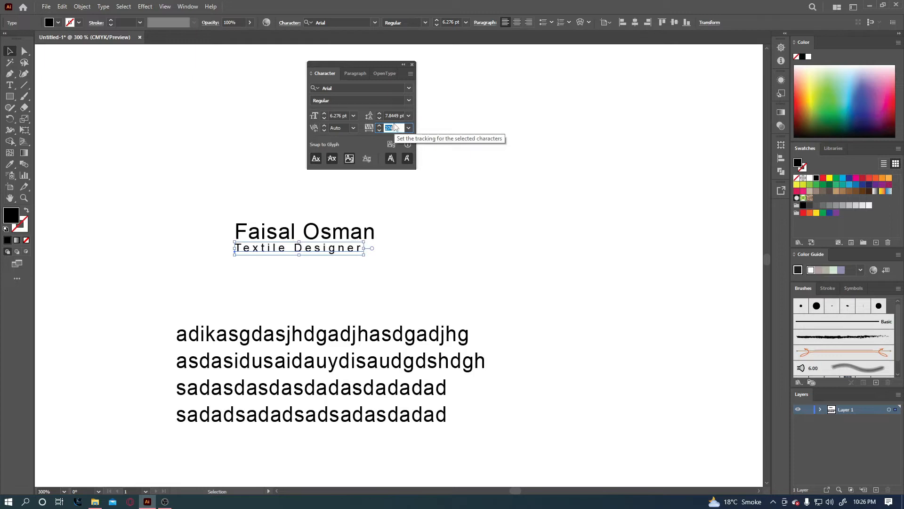
scroll(397, 128, up, 6)
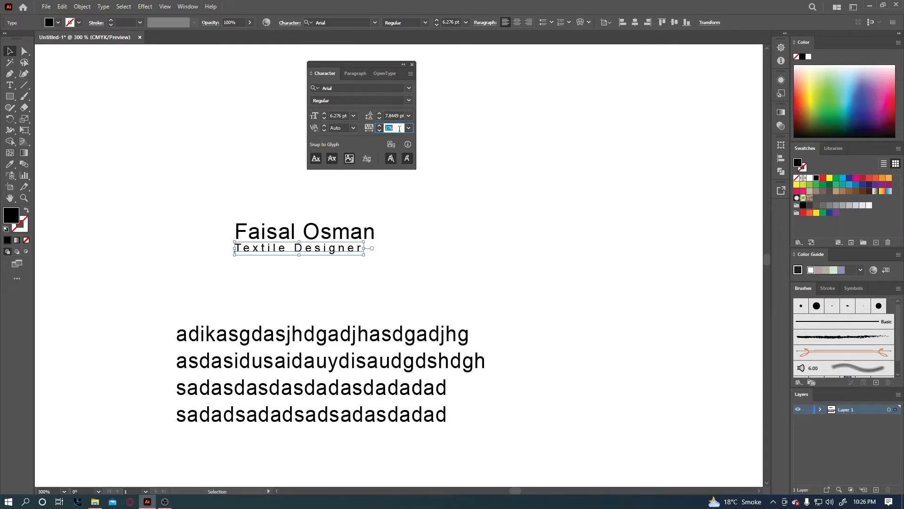
scroll(399, 128, up, 20)
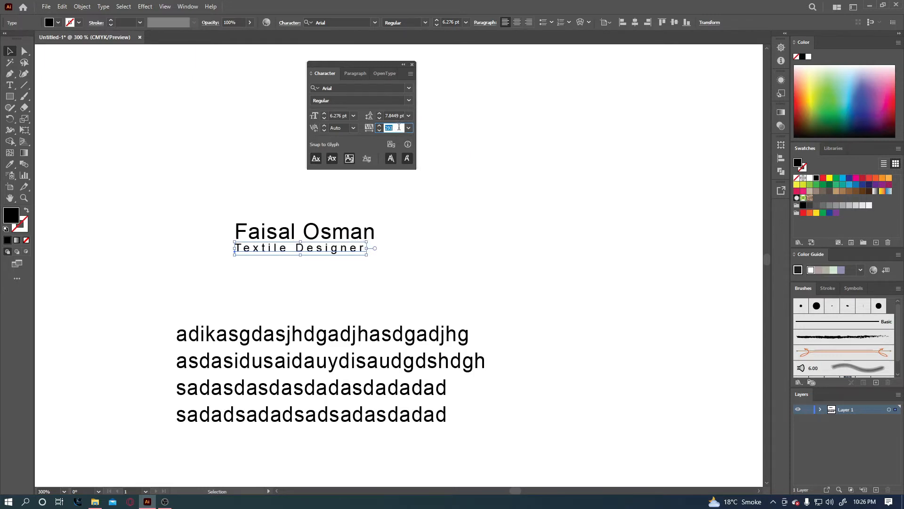
scroll(399, 127, up, 20)
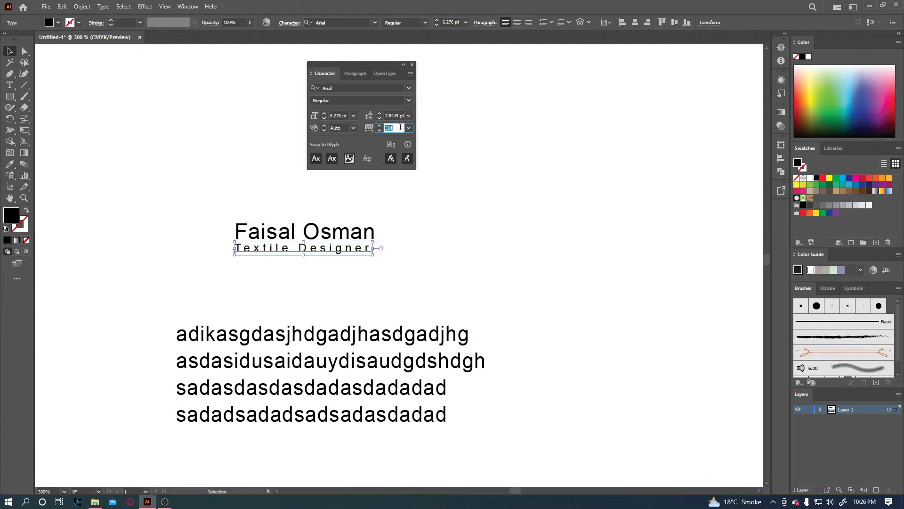
scroll(400, 127, up, 14)
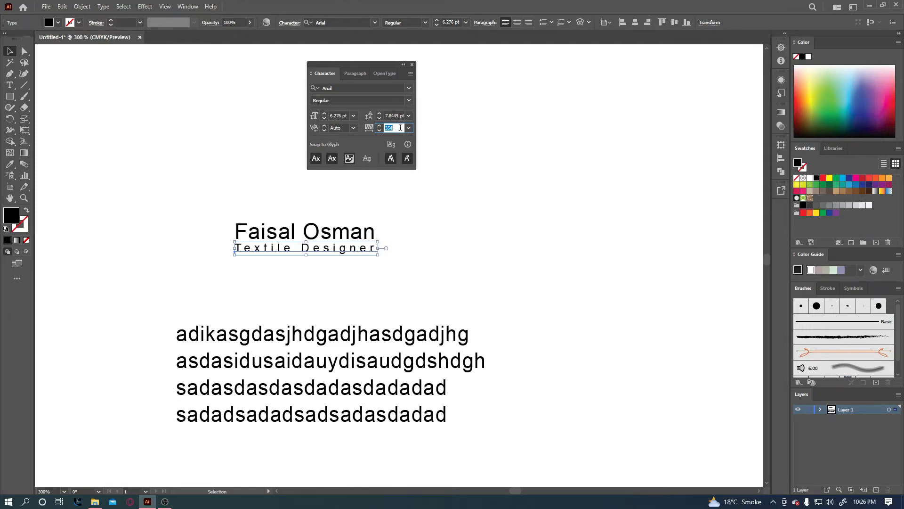
click(422, 253)
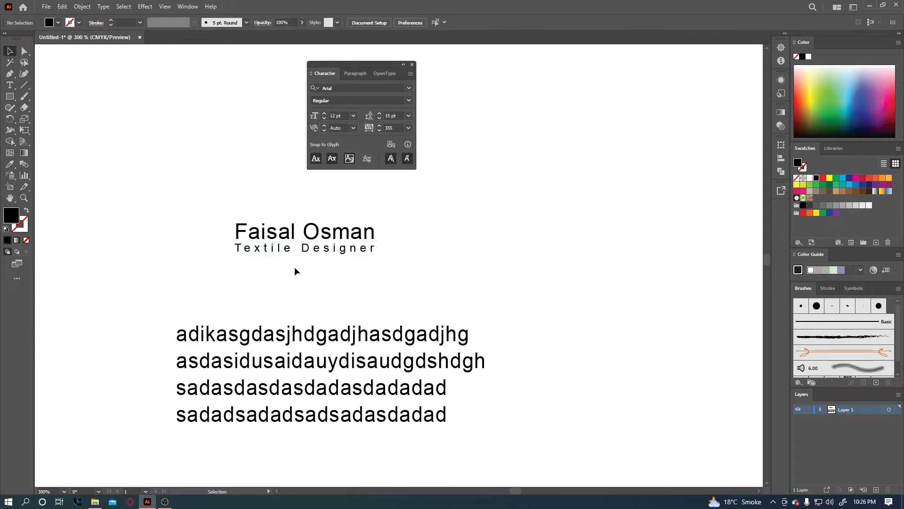
click(340, 252)
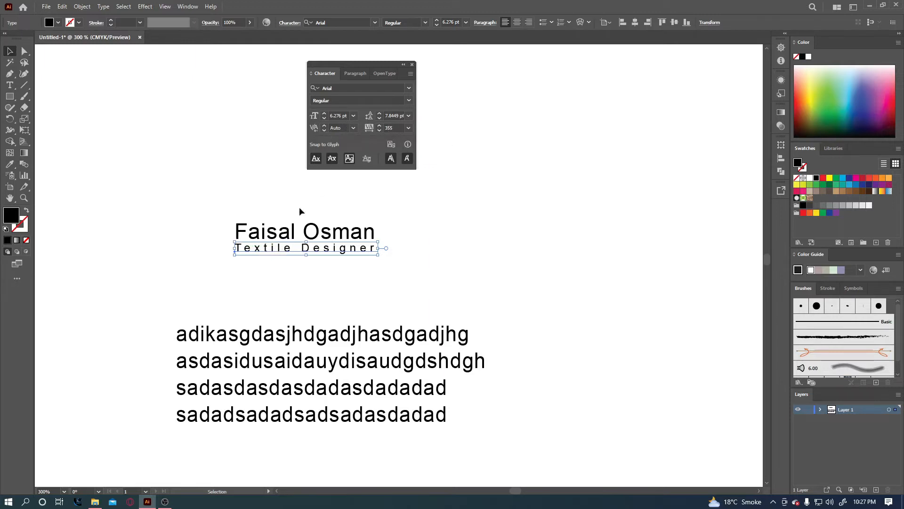
Delete the Textile Designer line and zoom in on the name and paragraph.
drag(274, 248, 283, 277)
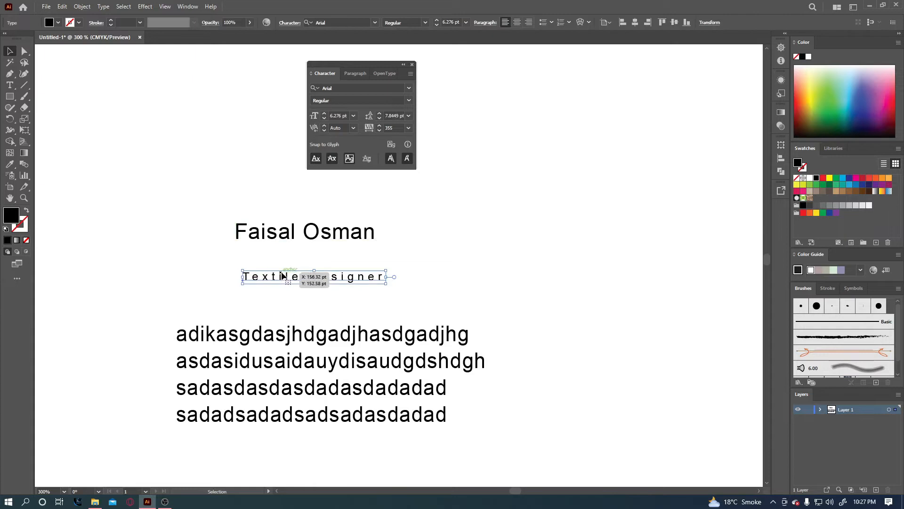
key(Delete)
ctrl+click(310, 235)
ctrl+click(316, 254)
drag(372, 283, 206, 261)
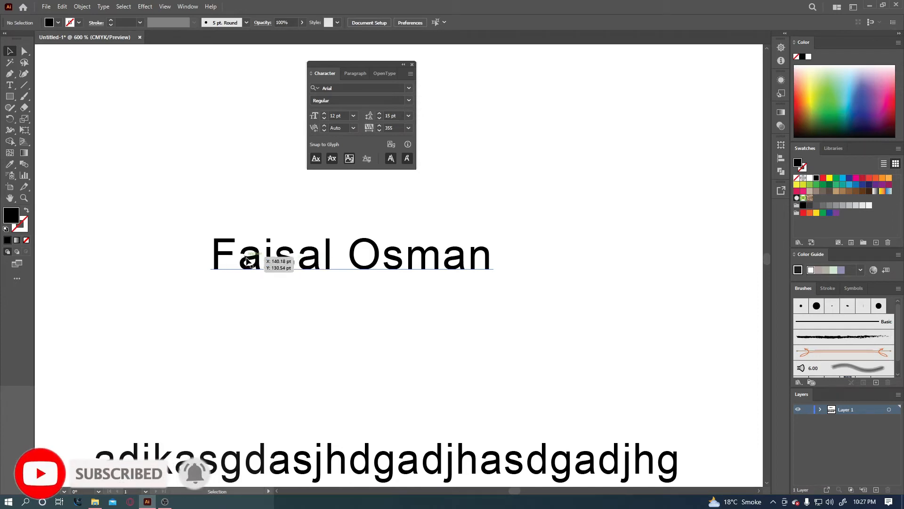
Set the kerning after the F in the name to -75.
click(10, 85)
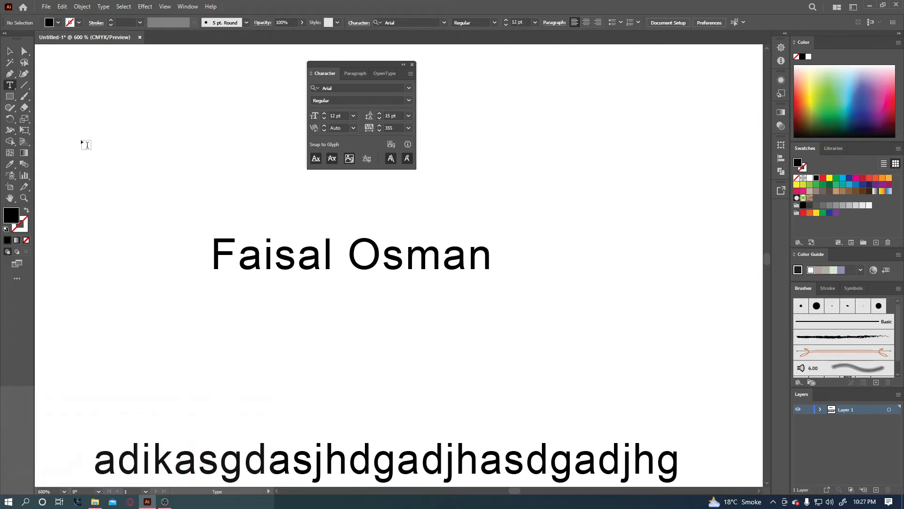
click(254, 273)
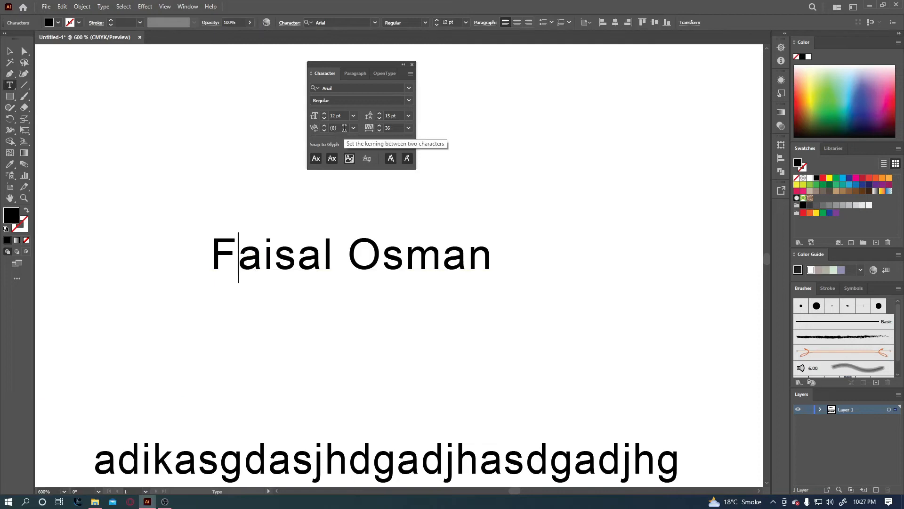
click(342, 129)
text(-4)
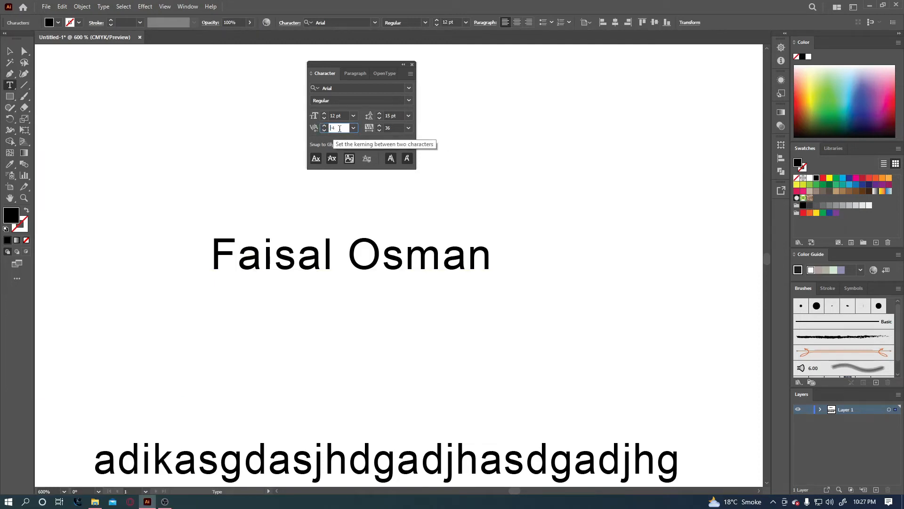
scroll(339, 128, down, 20)
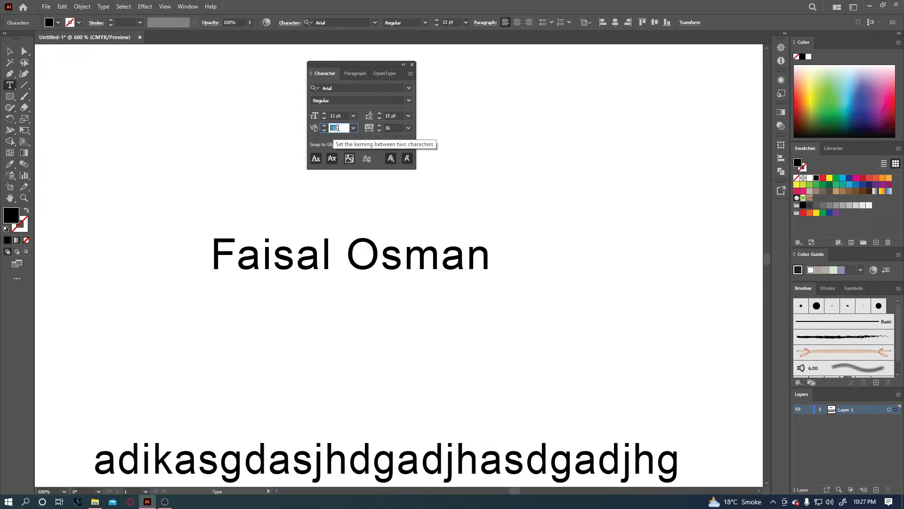
scroll(337, 128, down, 20)
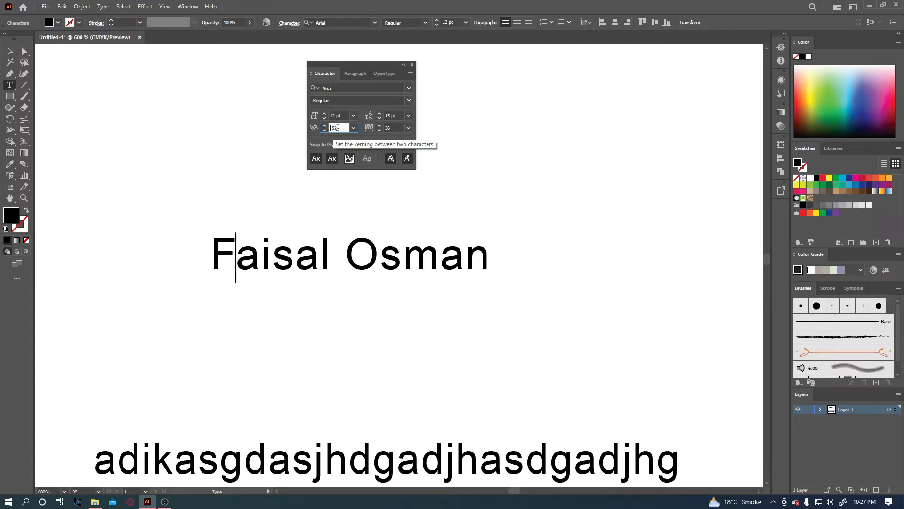
scroll(337, 128, down, 20)
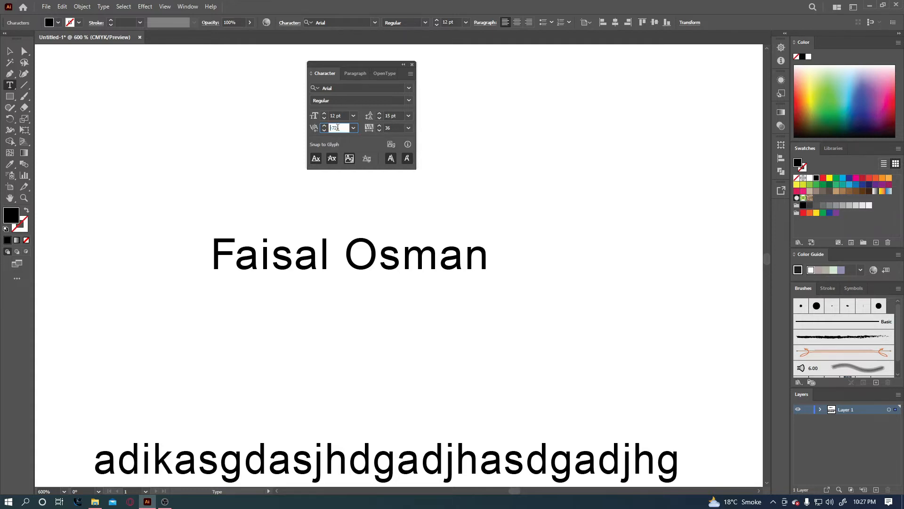
scroll(338, 128, down, 3)
click(10, 52)
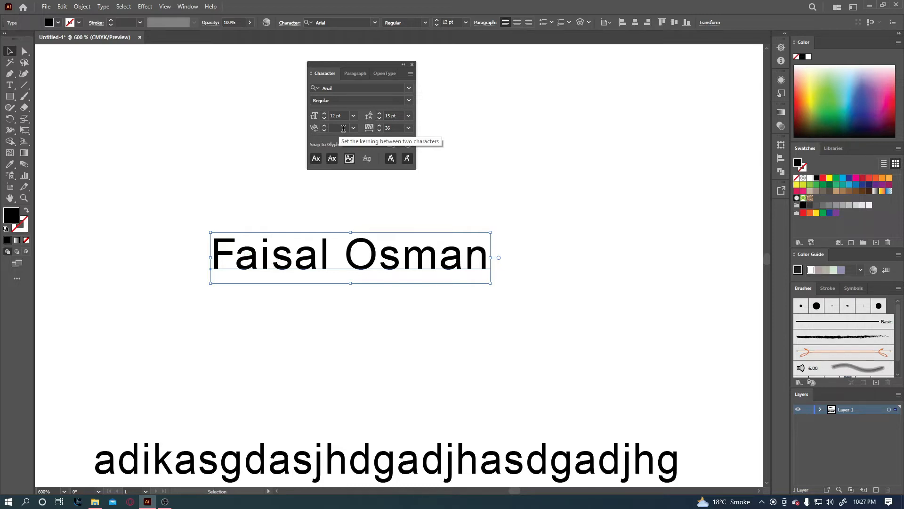
Expand the Character panel to show all options, including scale, baseline shift and rotation.
click(312, 74)
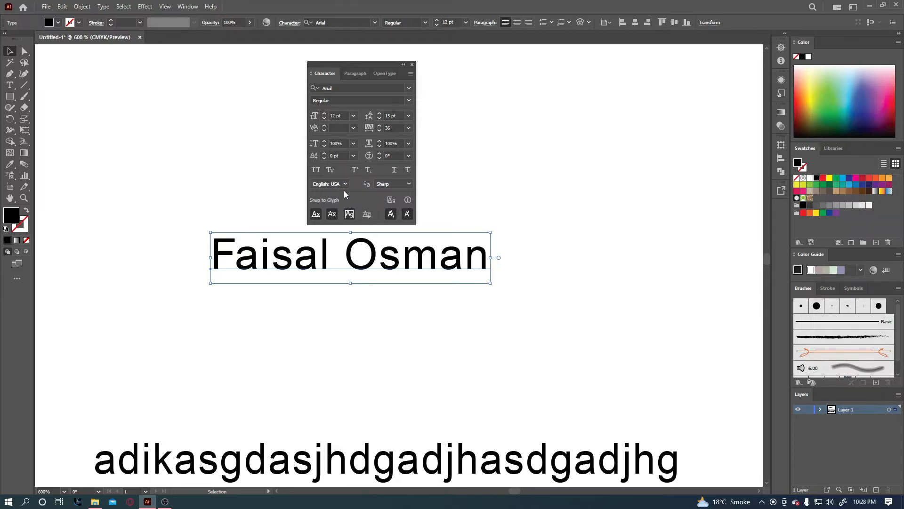
click(311, 74)
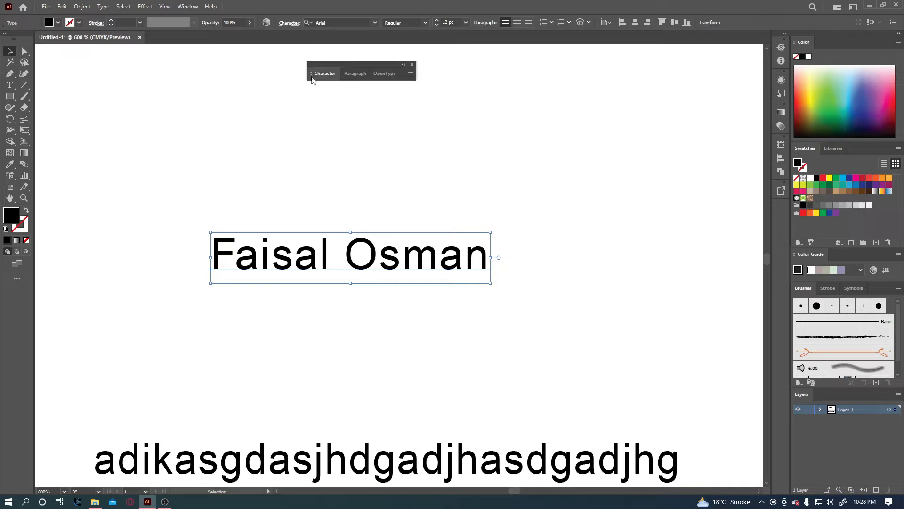
click(311, 74)
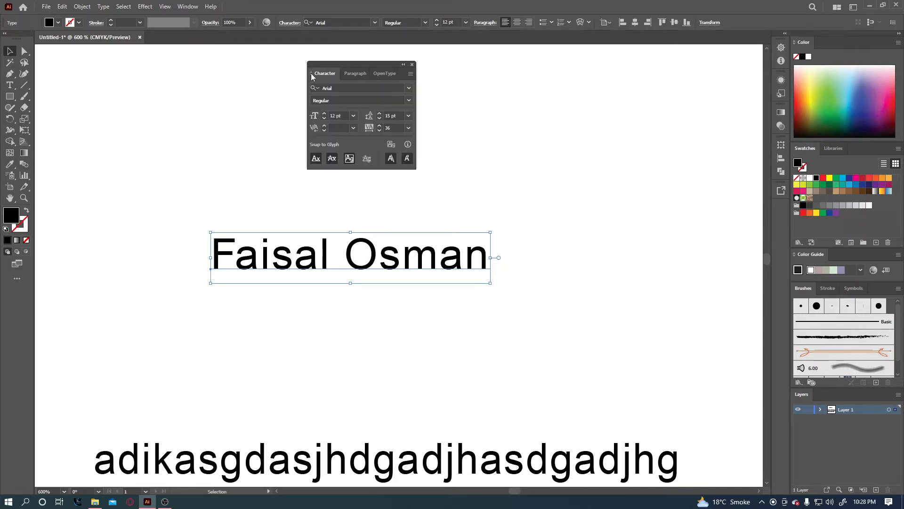
click(312, 74)
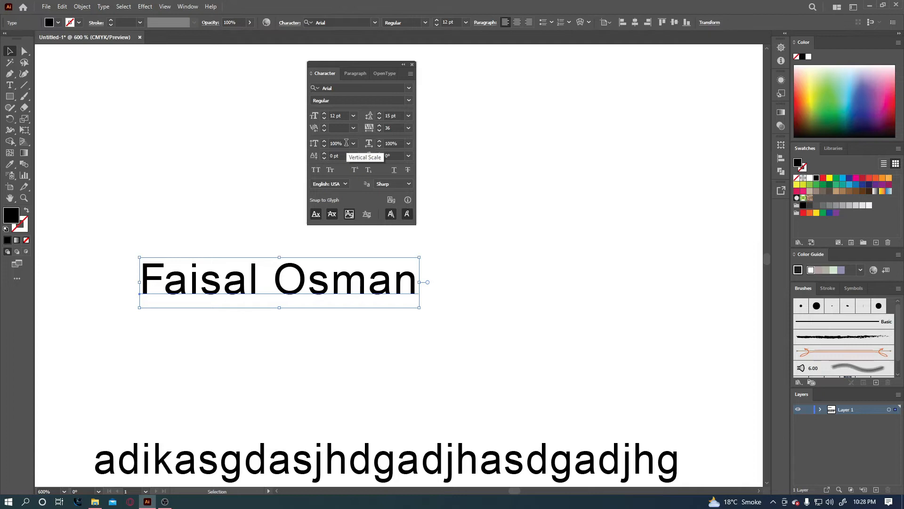
click(339, 143)
text(125)
key(Return)
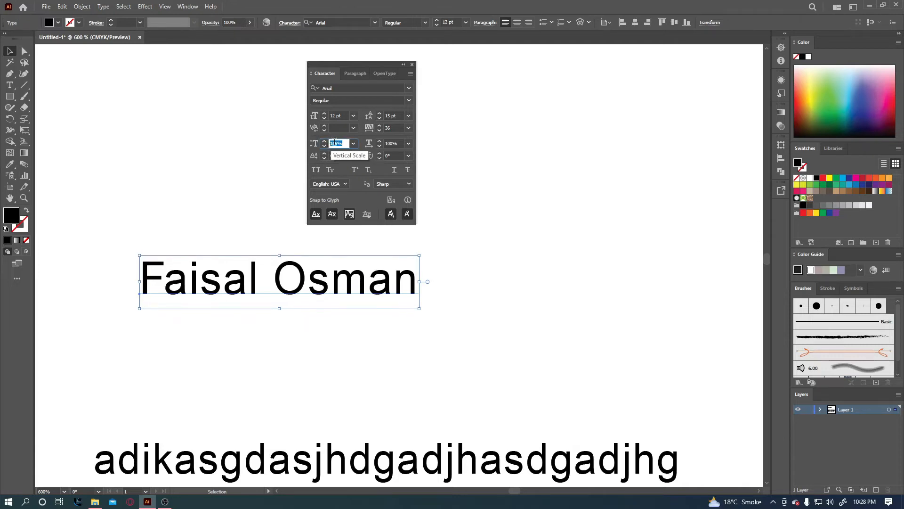
scroll(334, 142, up, 20)
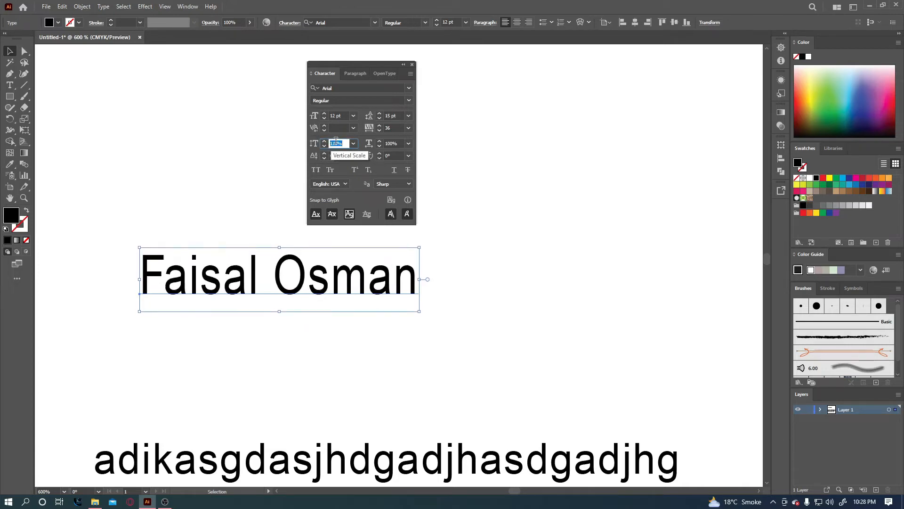
mouse_move(280, 248)
mouse_down()
mouse_move(281, 186)
mouse_move(283, 244)
mouse_up()
key(ctrl+z)
click(305, 228)
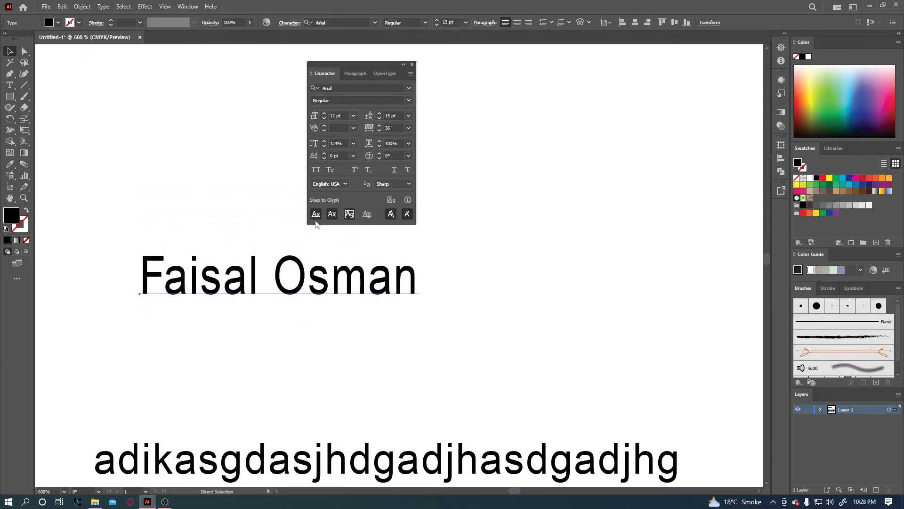
click(337, 143)
click(398, 143)
click(286, 271)
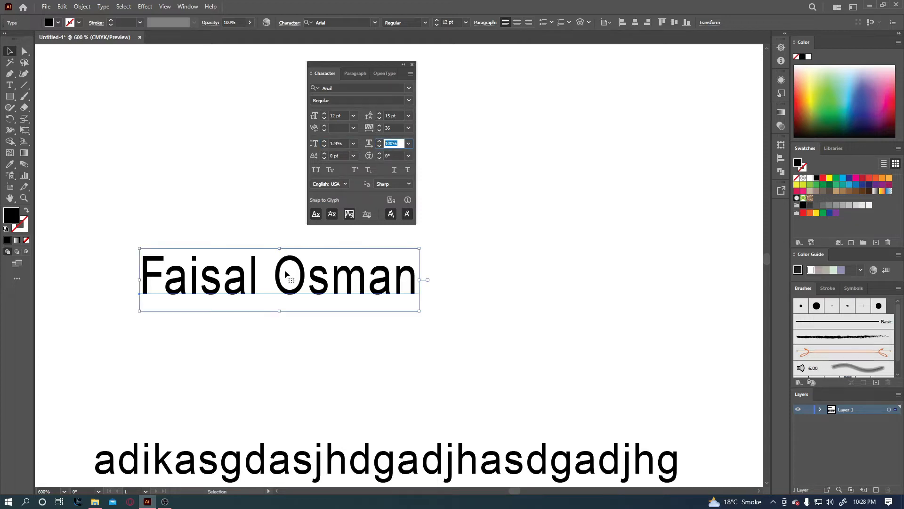
scroll(286, 274, up, 1)
scroll(287, 274, down, 1)
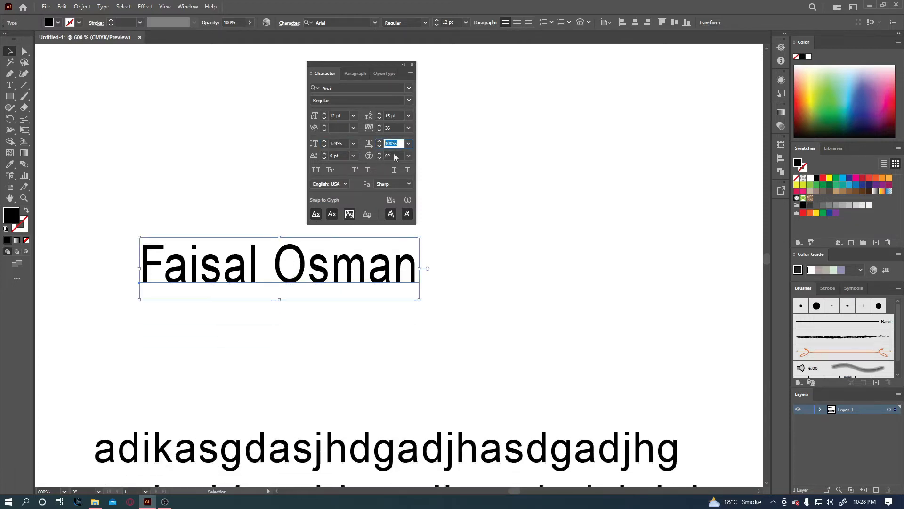
click(289, 212)
click(301, 252)
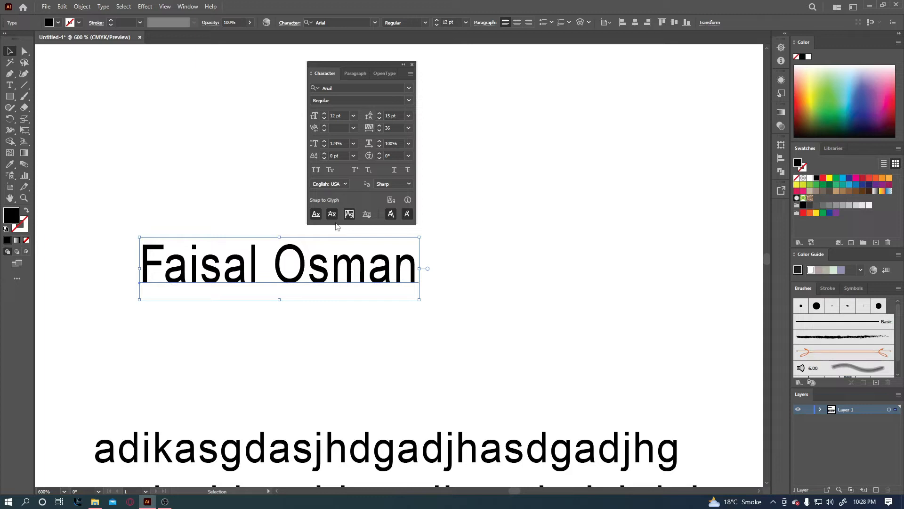
click(396, 143)
key(Up)
key(Up)
key(Up)
key(Up)
key(Up)
key(Up)
key(Up)
key(Up)
key(Up)
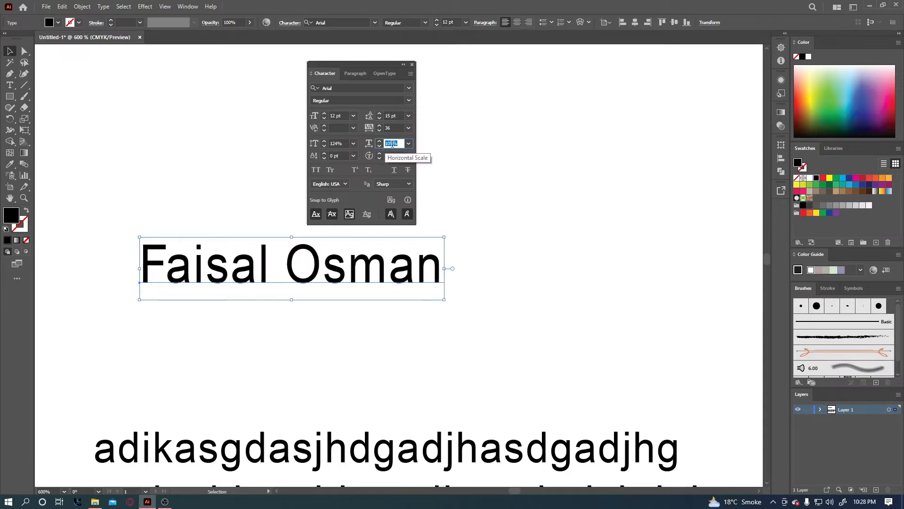
key(Up)
key(Up)
key(Up)
key(Up)
key(Up)
key(Up)
key(Up)
key(Up)
key(Up)
key(Up)
key(Up)
key(Up)
key(Up)
key(Up)
key(Up)
key(Up)
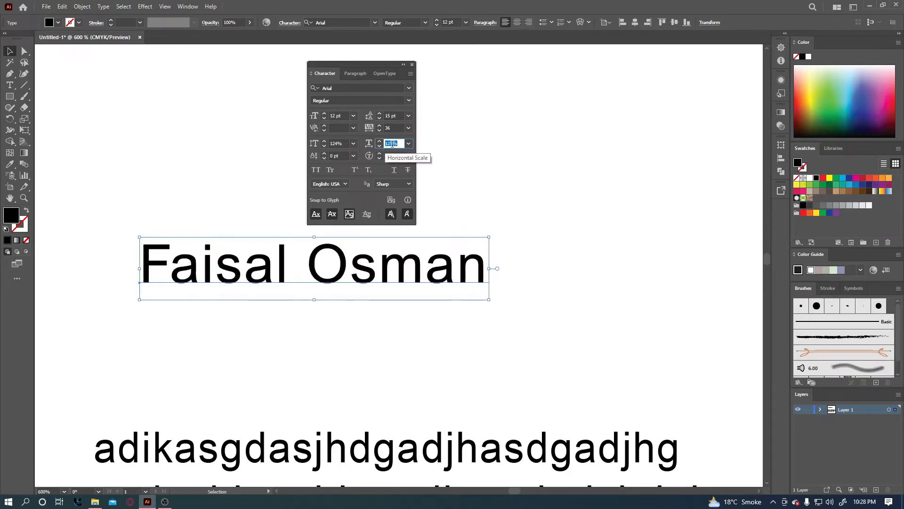
key(Up)
key(Up)
key(Up)
key(Up)
key(Up)
key(Up)
key(Up)
key(Up)
key(Up)
key(Up)
key(Up)
key(Up)
key(Up)
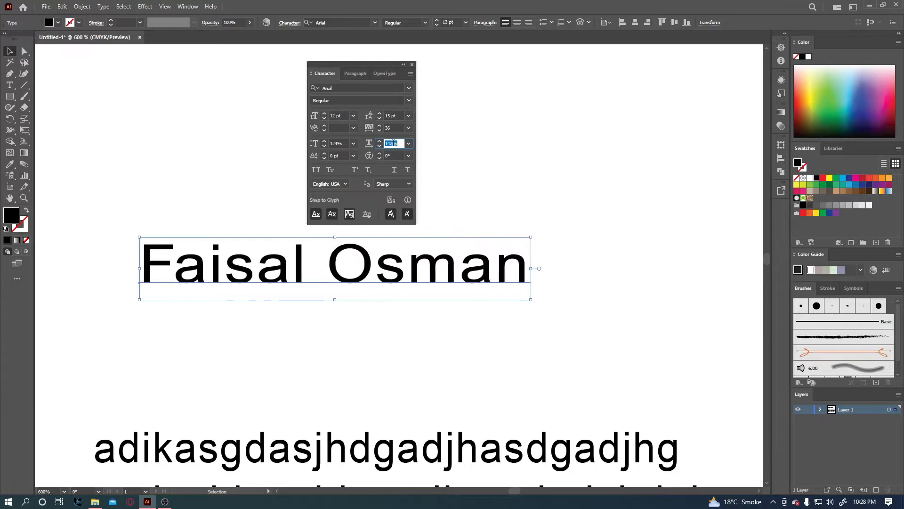
drag(536, 268, 429, 276)
click(409, 143)
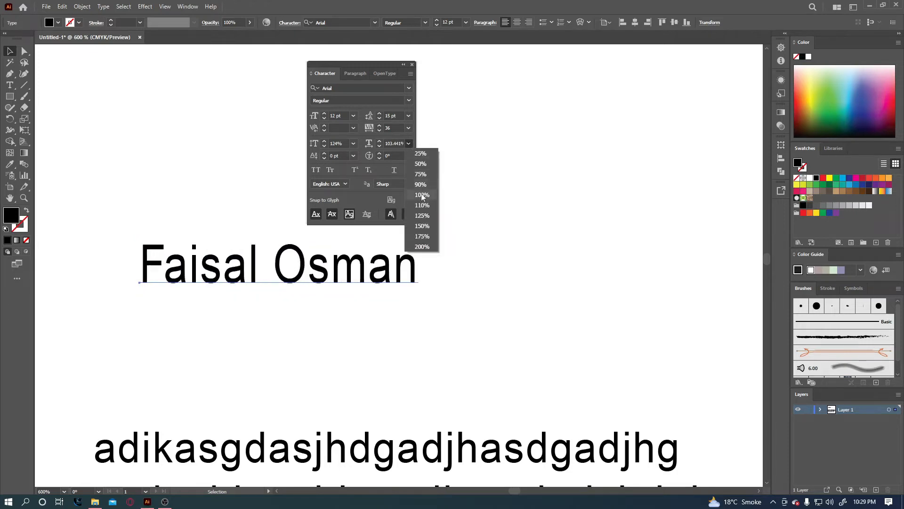
click(422, 195)
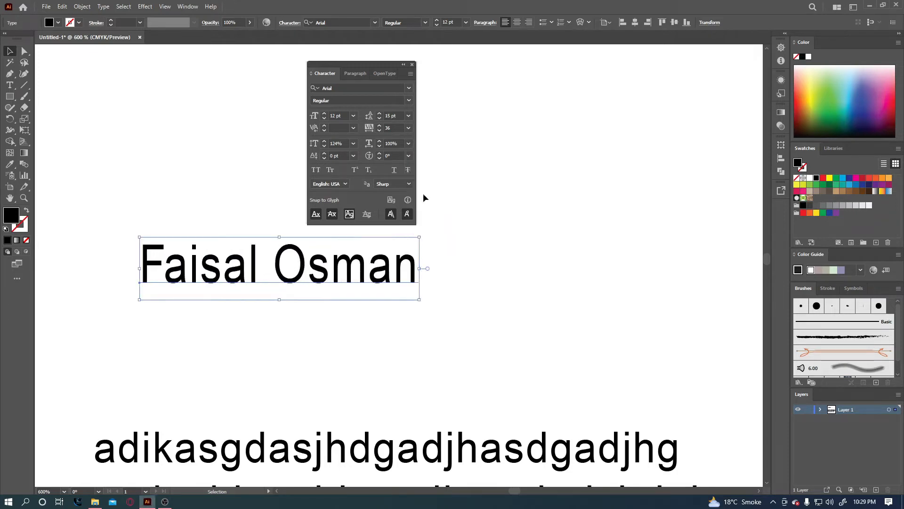
click(353, 143)
click(366, 195)
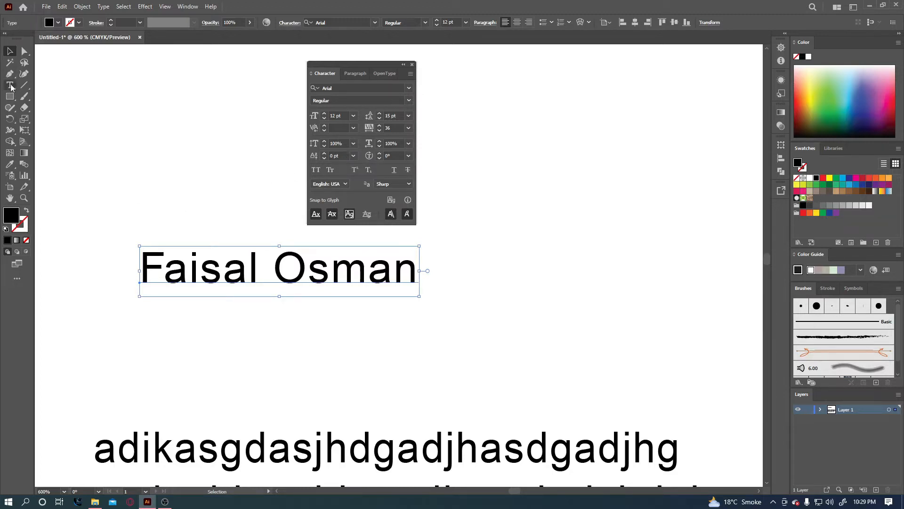
Select the first 'a' in the name with the Type tool.
key(t)
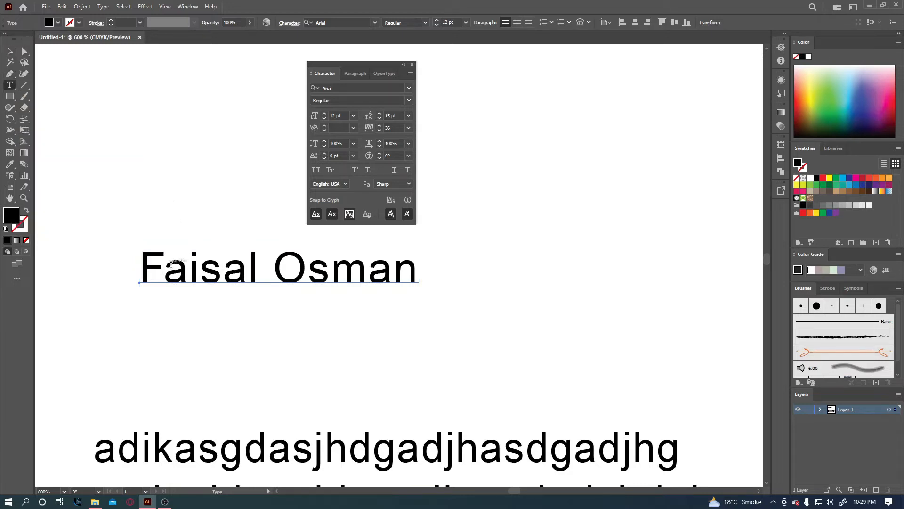
drag(171, 264, 188, 267)
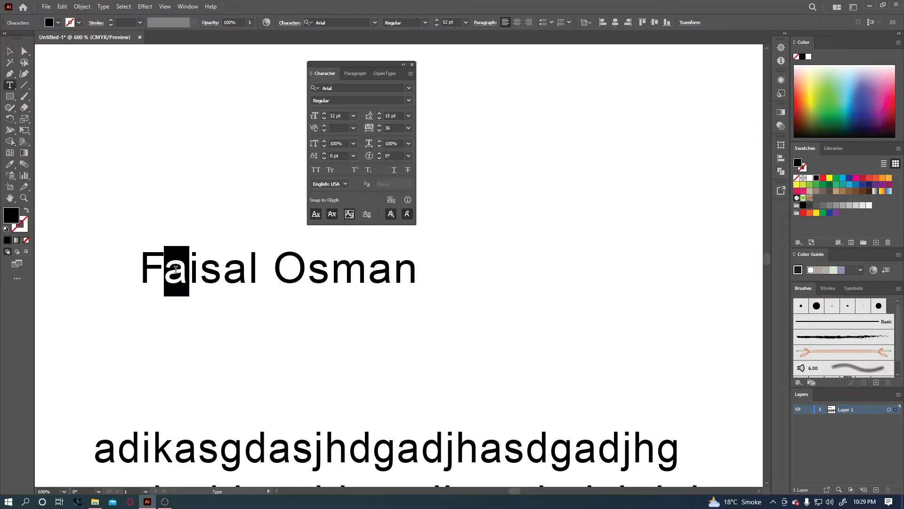
click(229, 304)
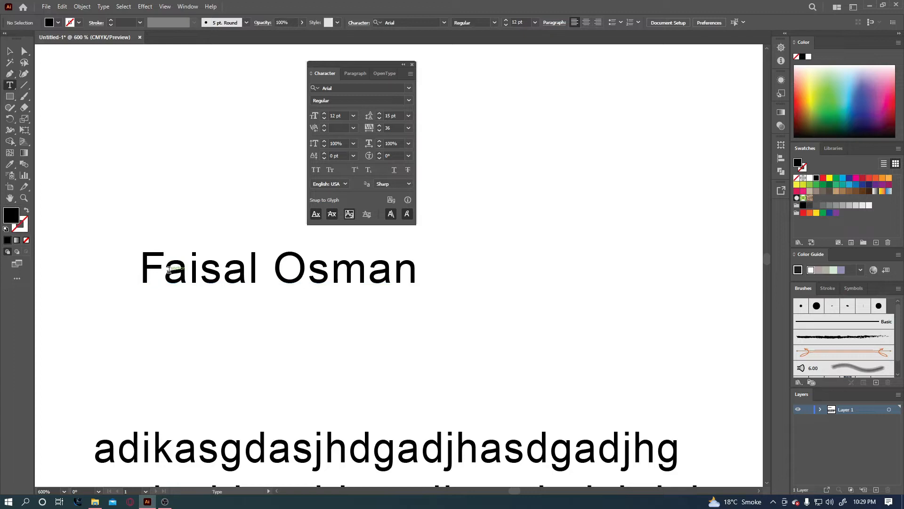
drag(177, 270, 183, 272)
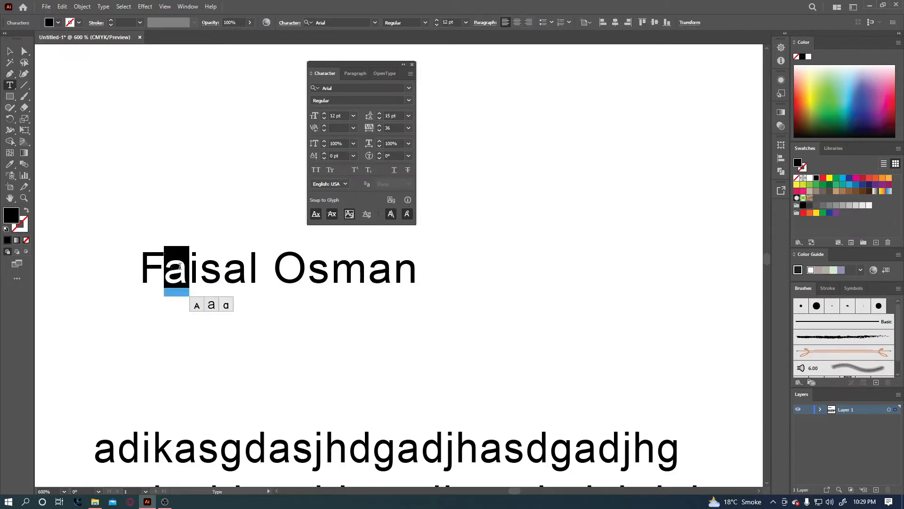
Give the selected 'a' a 1 pt baseline shift after trying higher and lower values.
drag(344, 155, 330, 157)
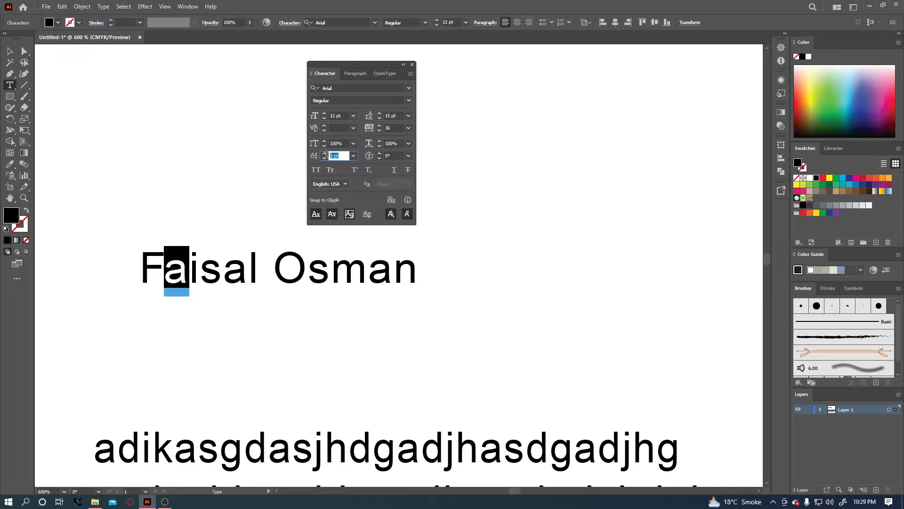
key(Up)
key(Down)
key(Down)
key(Down)
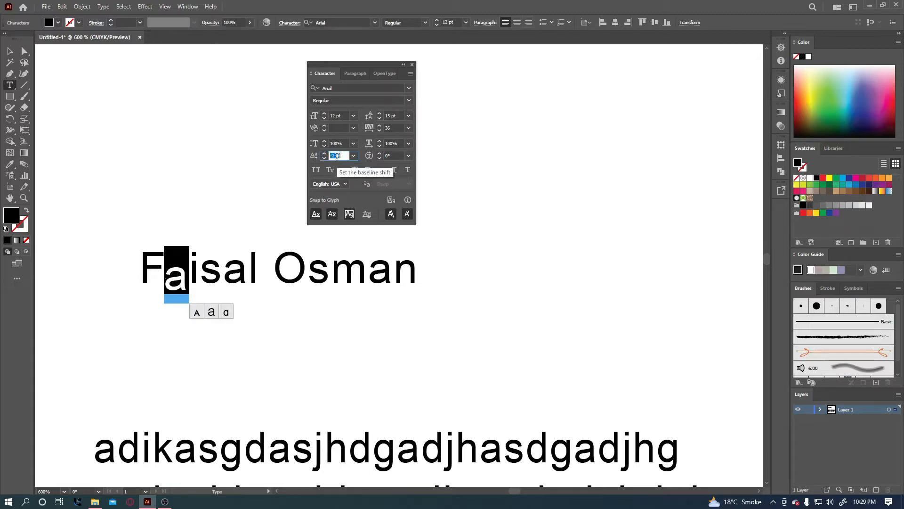
key(Up)
key(Up)
key(Up)
key(Up)
key(Up)
key(Up)
key(Up)
key(Up)
key(Up)
key(Up)
key(Up)
key(Up)
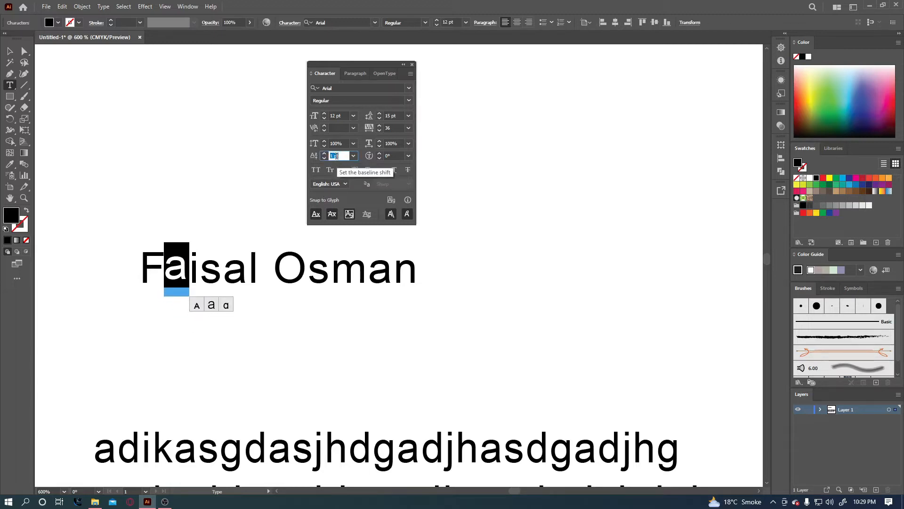
key(Down)
key(Down)
key(Down)
key(Down)
key(Down)
key(Down)
key(Down)
key(Down)
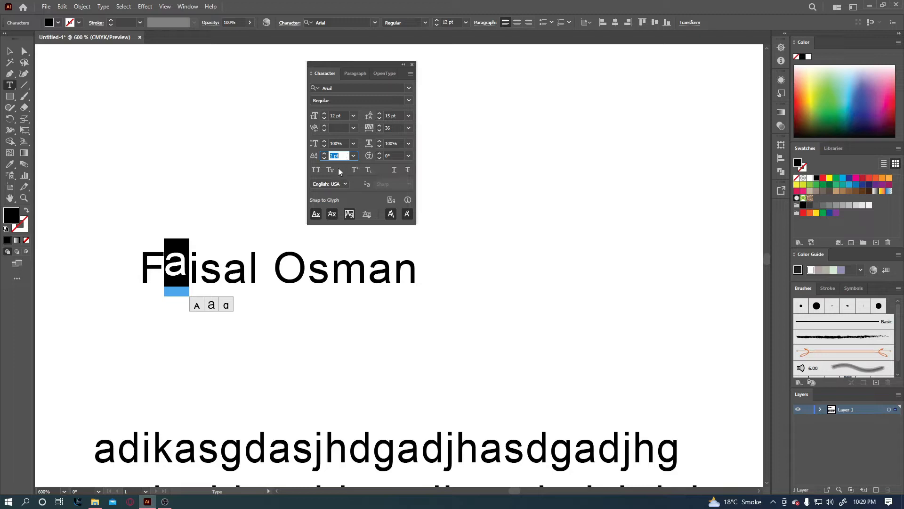
key(Down)
key(Down)
key(Down)
key(Down)
key(Down)
key(Down)
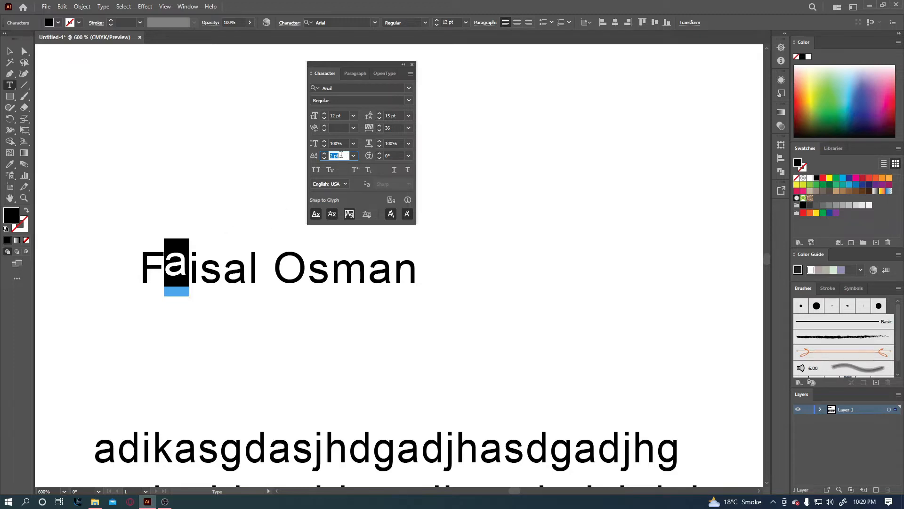
key(Up)
key(Up)
key(Up)
key(Up)
key(Up)
key(Up)
key(Up)
key(Up)
key(Up)
key(Up)
key(Up)
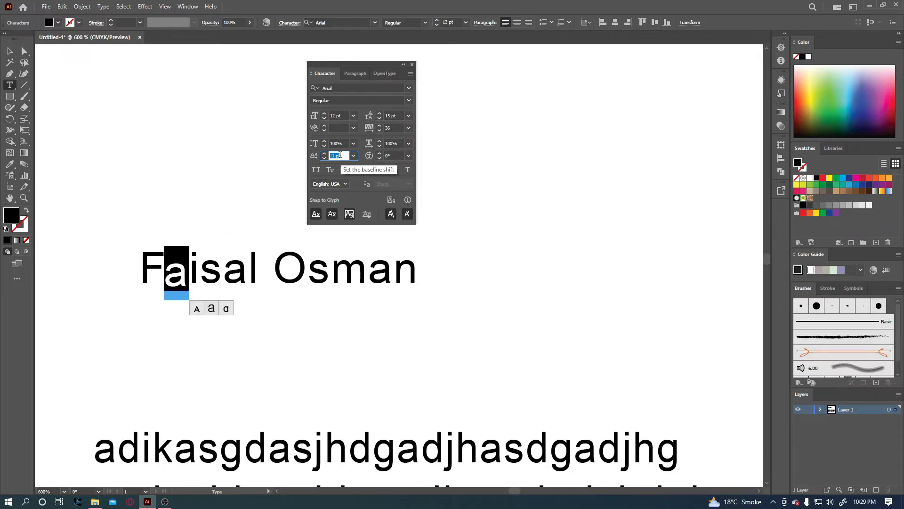
key(Down)
key(Down)
key(Down)
key(Down)
key(Down)
key(Down)
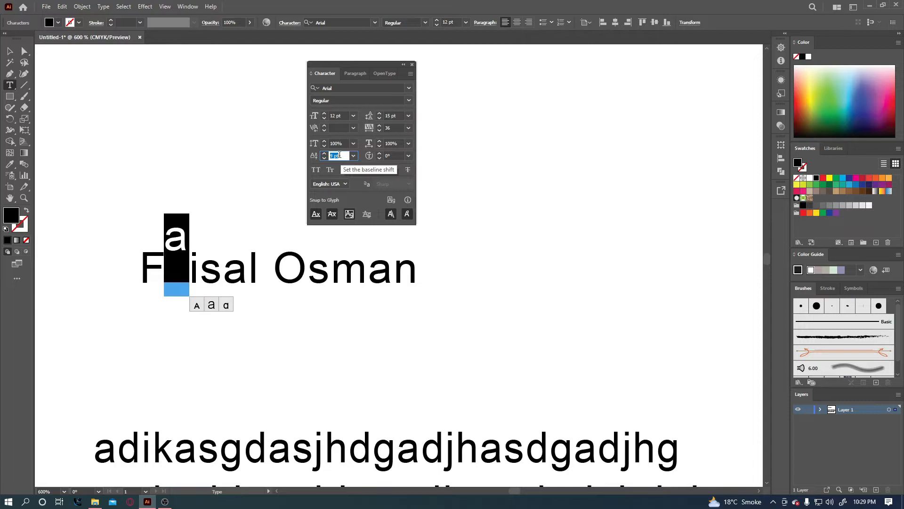
click(385, 155)
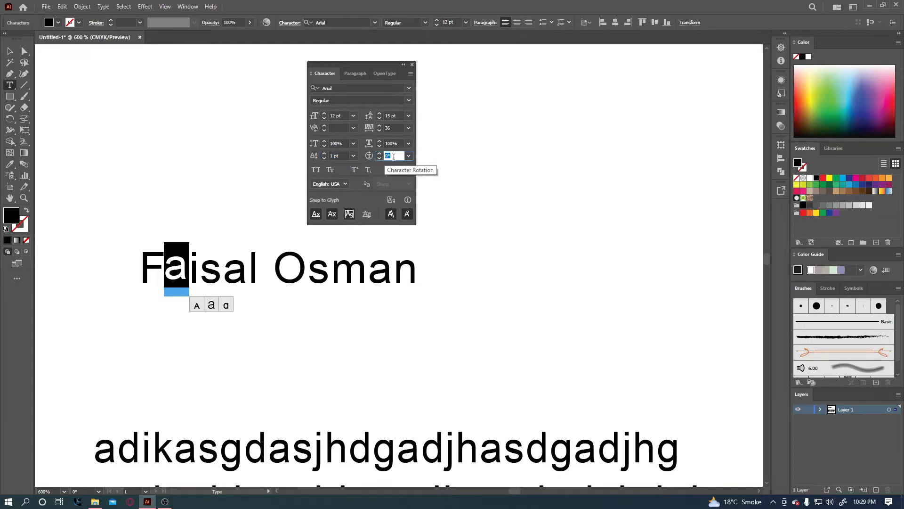
Try character rotation angles around 25-30° on the selected 'a'.
key(Up)
key(Up)
key(Up)
key(Up)
key(Up)
key(Up)
key(Up)
key(Up)
key(Up)
key(Up)
key(Up)
key(Up)
key(Up)
key(Up)
key(Up)
key(Up)
key(Up)
key(Up)
key(Up)
key(Up)
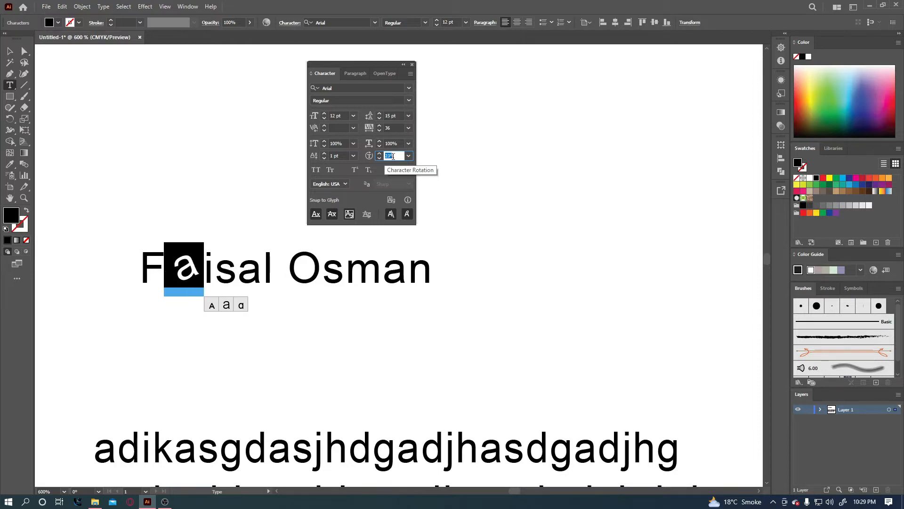
key(Up)
key(Up)
key(Up)
key(Up)
key(Up)
key(Up)
key(Up)
key(Up)
key(Up)
key(Up)
key(Up)
key(Up)
key(Up)
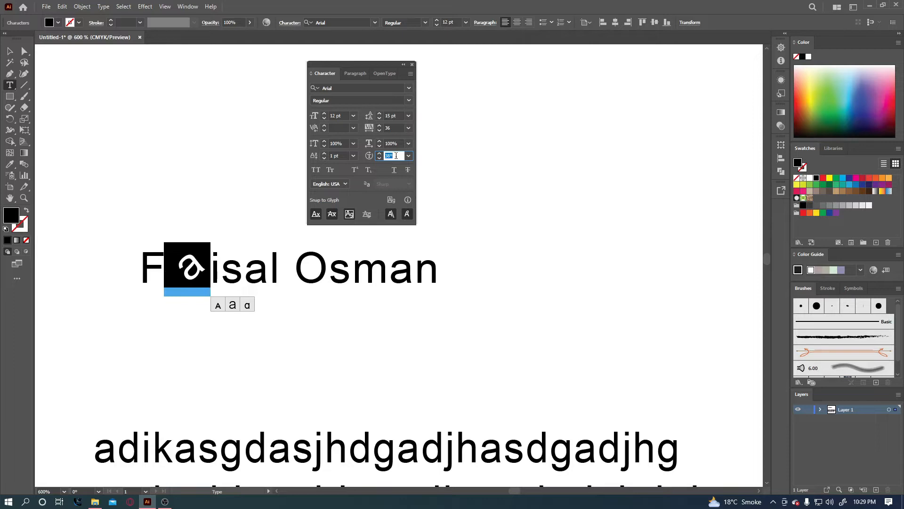
key(Down)
key(Down)
key(Down)
key(Down)
key(Down)
key(Down)
key(Down)
key(Down)
key(Down)
key(Down)
key(Down)
key(Down)
key(Down)
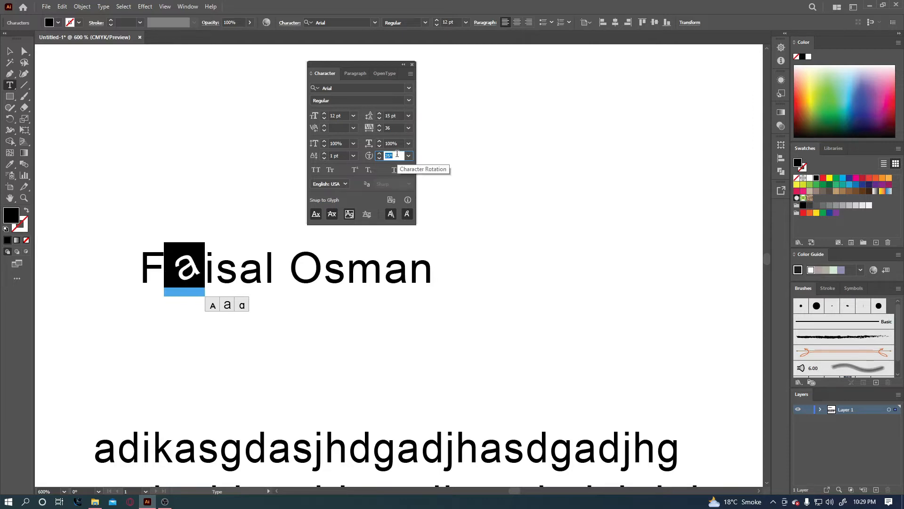
key(Down)
key(Down)
key(Down)
key(Down)
key(Down)
key(Down)
key(Down)
key(Down)
key(Down)
key(Down)
key(Down)
key(Down)
key(Down)
key(Down)
key(Down)
key(Down)
key(Down)
key(Down)
key(Down)
key(Down)
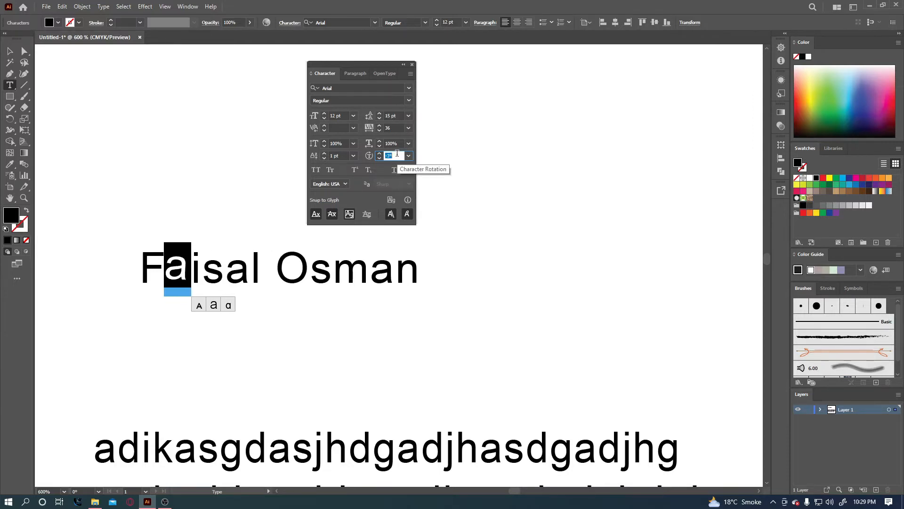
key(Down)
key(Down)
key(Down)
key(Down)
key(Down)
Rotate the 'a' to a preset 60°, then reset it to 0° and deselect.
click(408, 156)
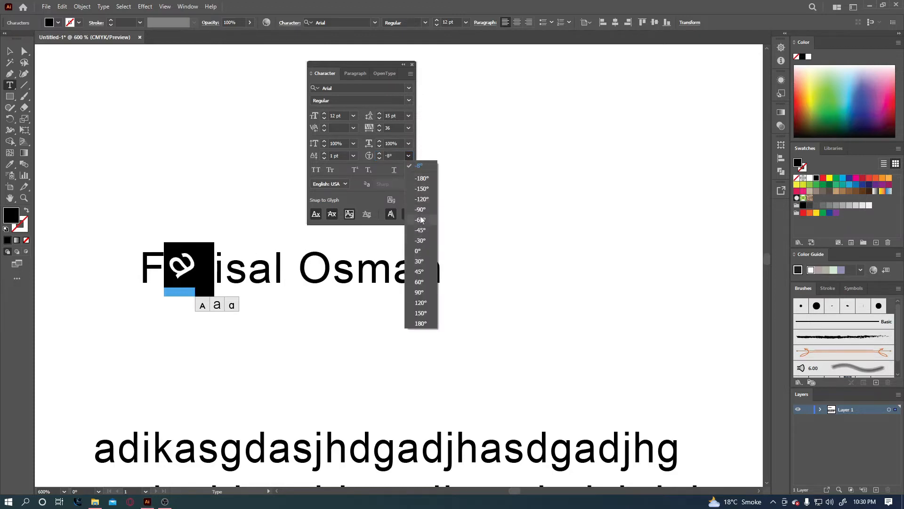
click(421, 281)
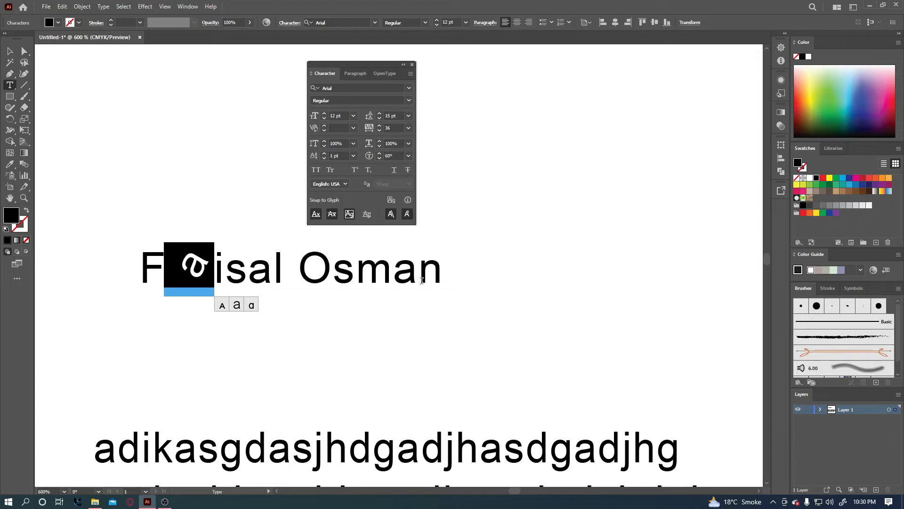
click(409, 156)
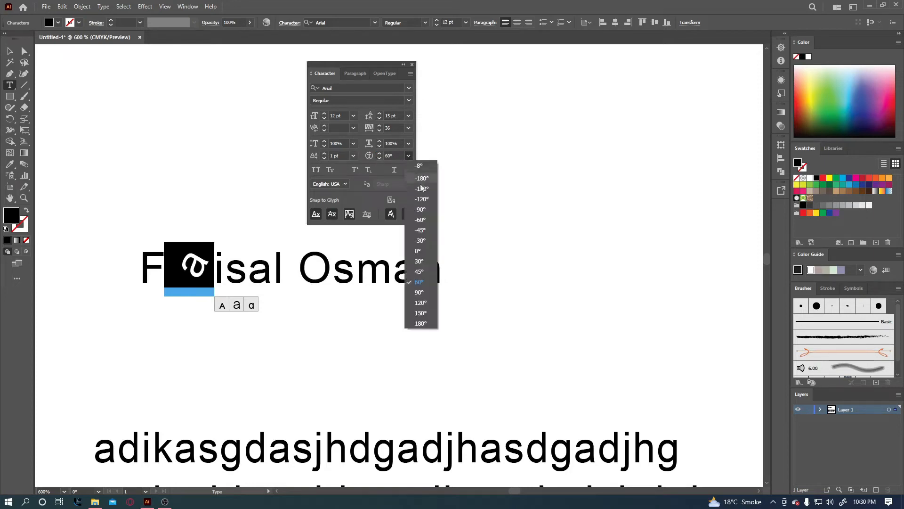
click(423, 249)
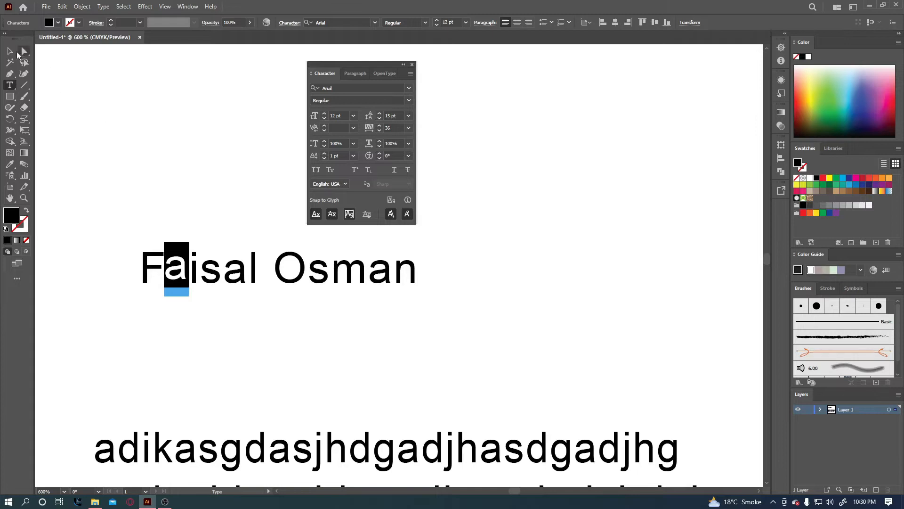
click(10, 51)
click(151, 140)
drag(255, 268, 249, 269)
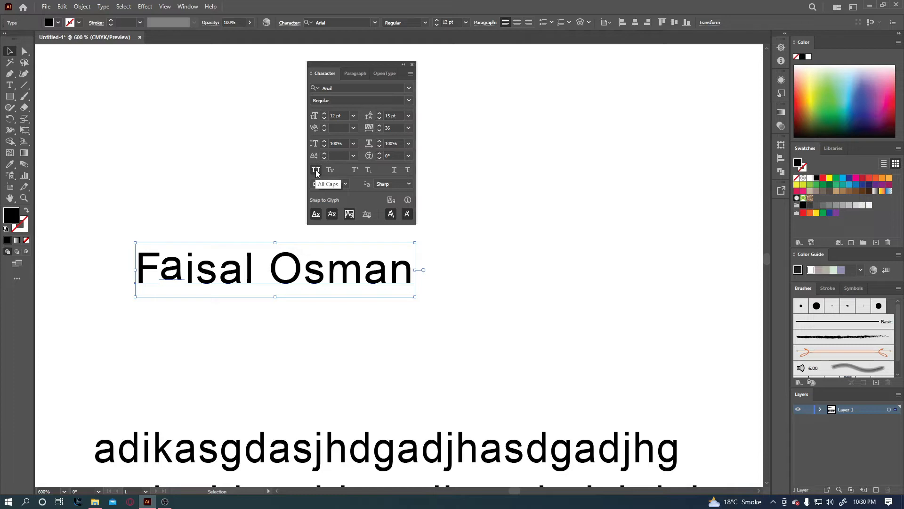
click(316, 171)
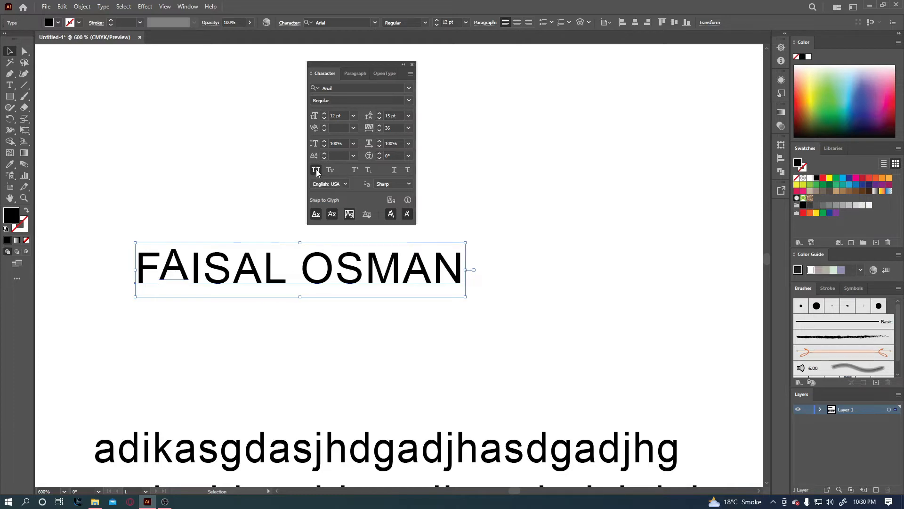
click(316, 171)
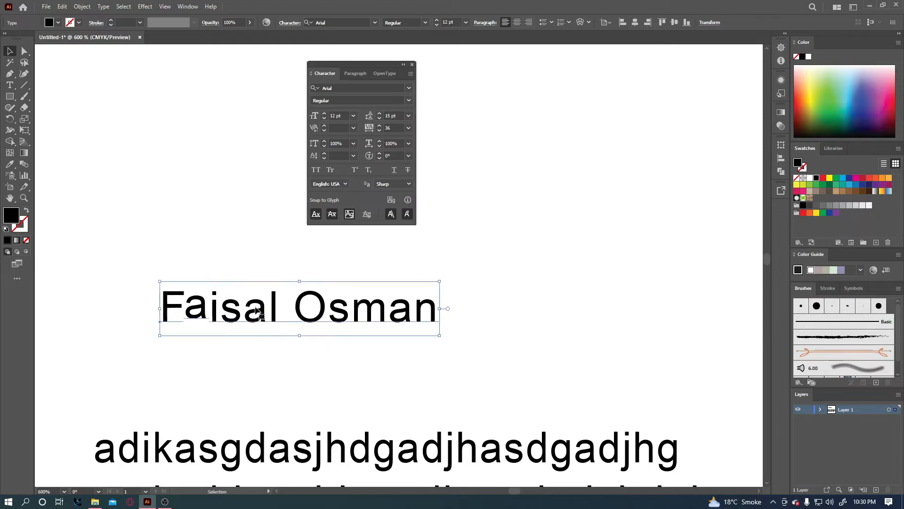
click(331, 171)
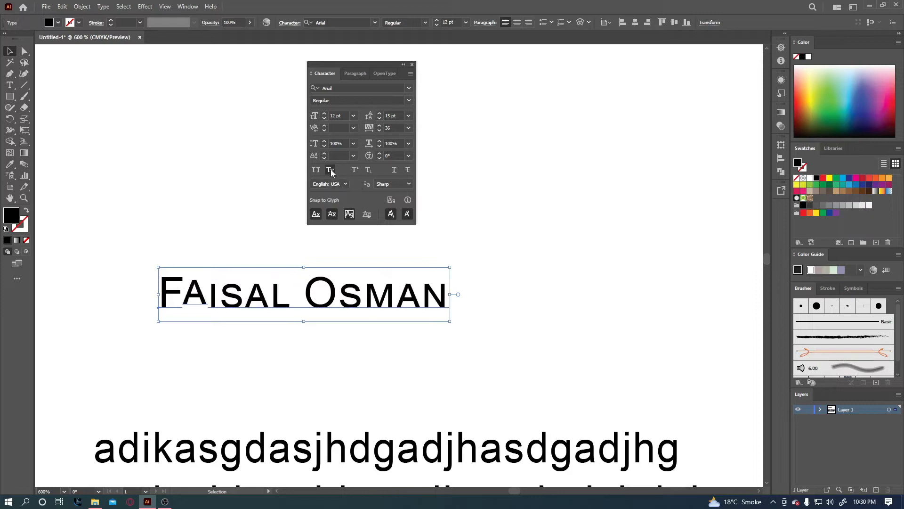
click(331, 170)
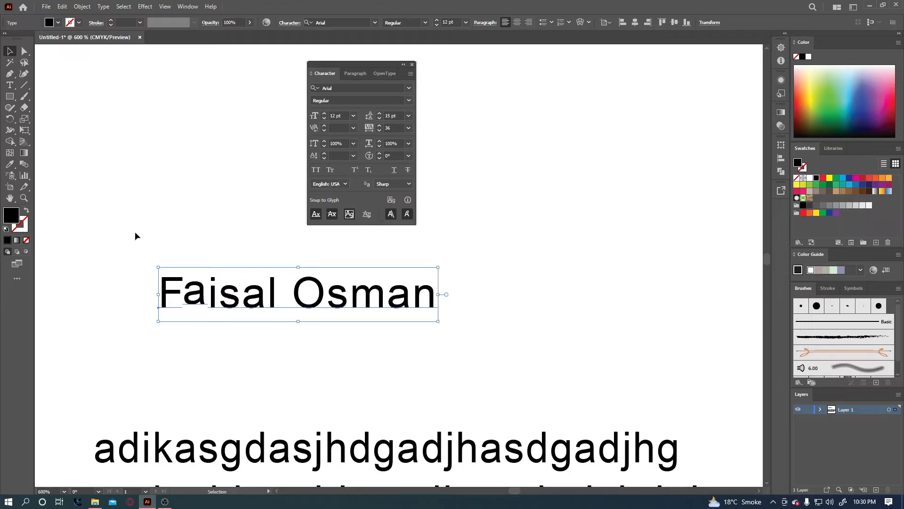
key(t)
drag(187, 291, 206, 291)
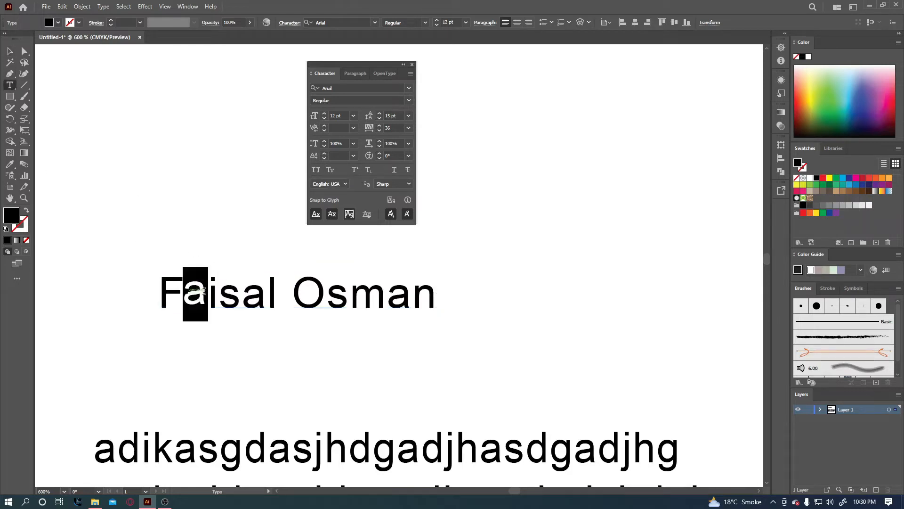
Reset the letter a's baseline shift to 0 pt and exit text editing.
click(344, 157)
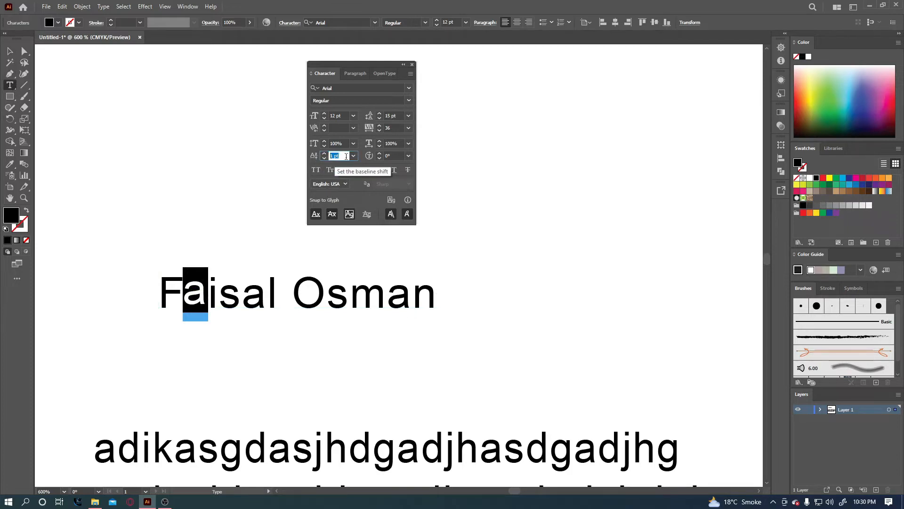
key(Down)
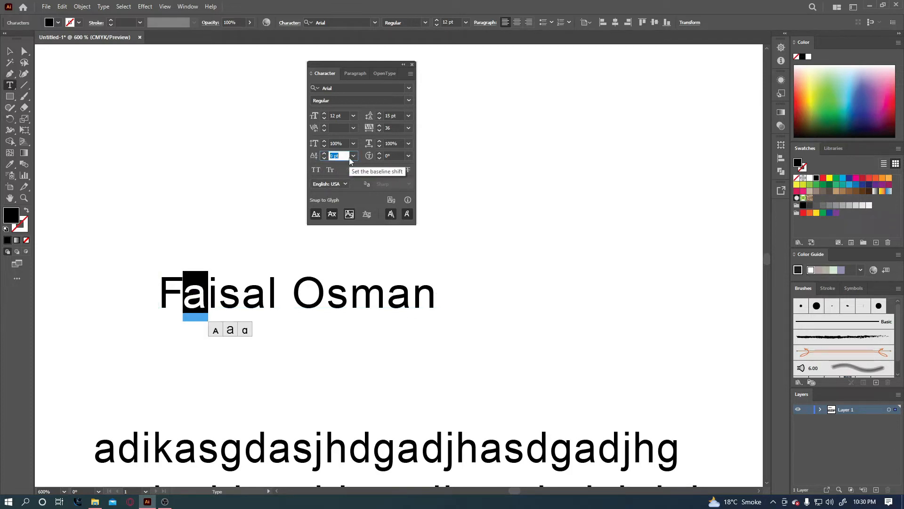
key(Escape)
click(100, 125)
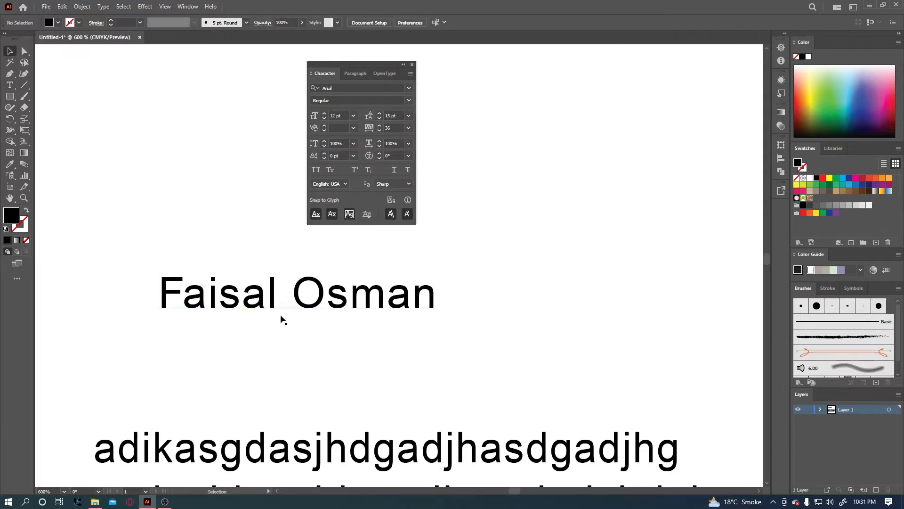
Move the name text, apply All Caps then Small Caps, and delete it.
drag(278, 301, 297, 313)
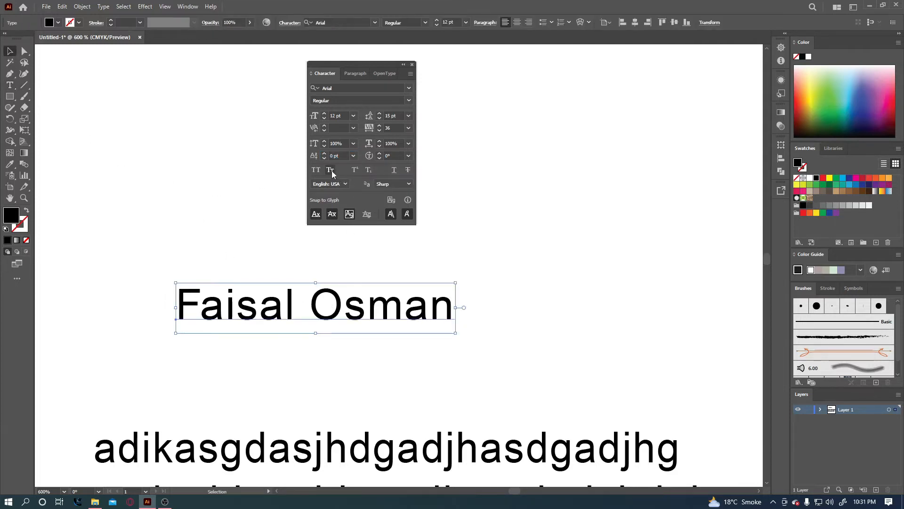
click(316, 170)
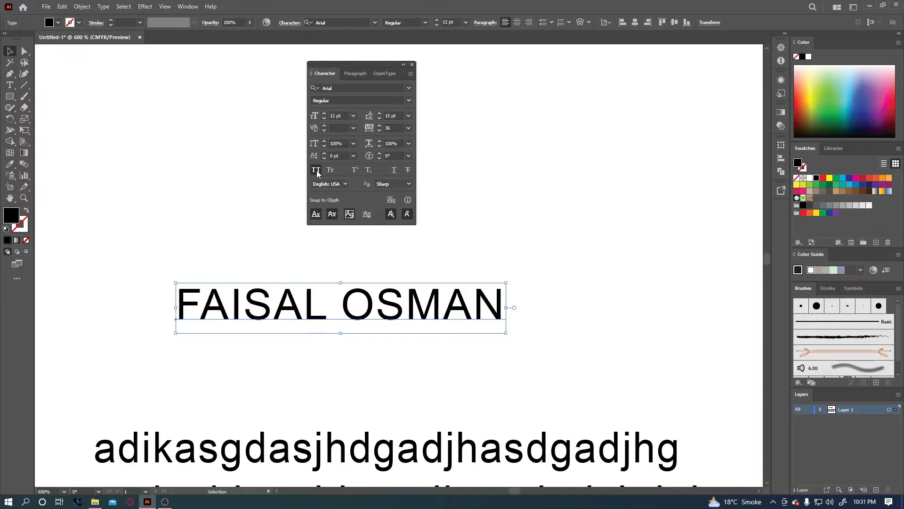
click(331, 170)
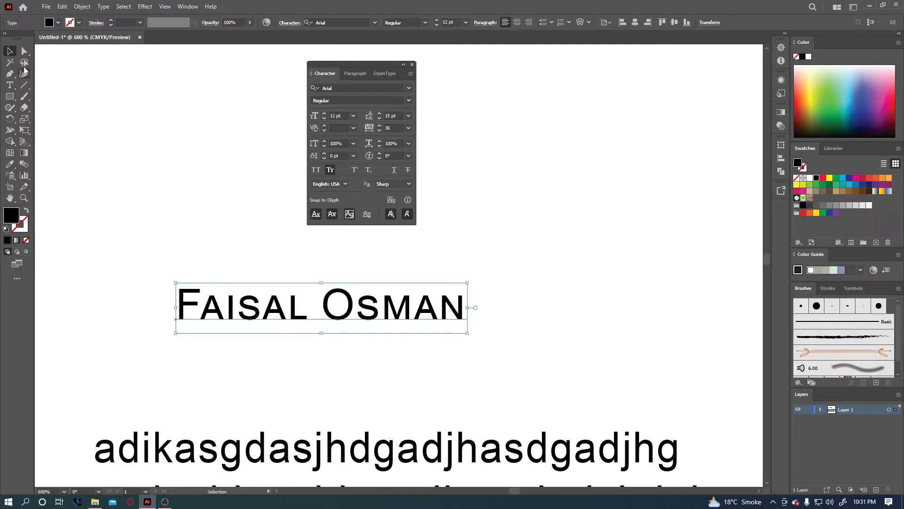
drag(351, 312, 354, 328)
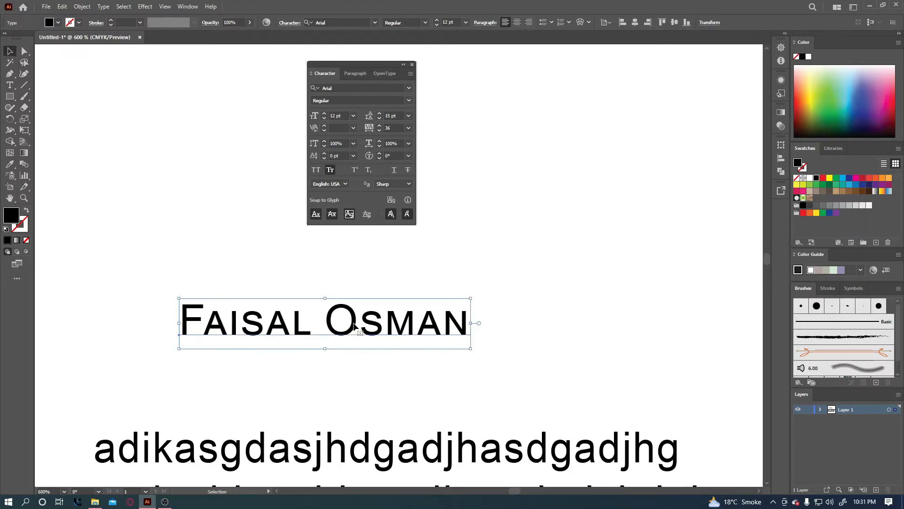
key(Delete)
Type X2 on the artboard and make the 2 a superscript.
key(t)
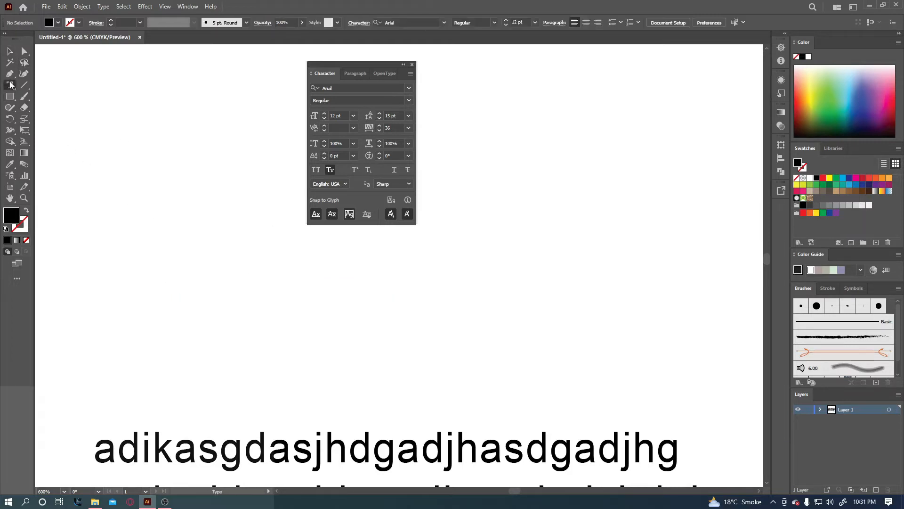
click(276, 314)
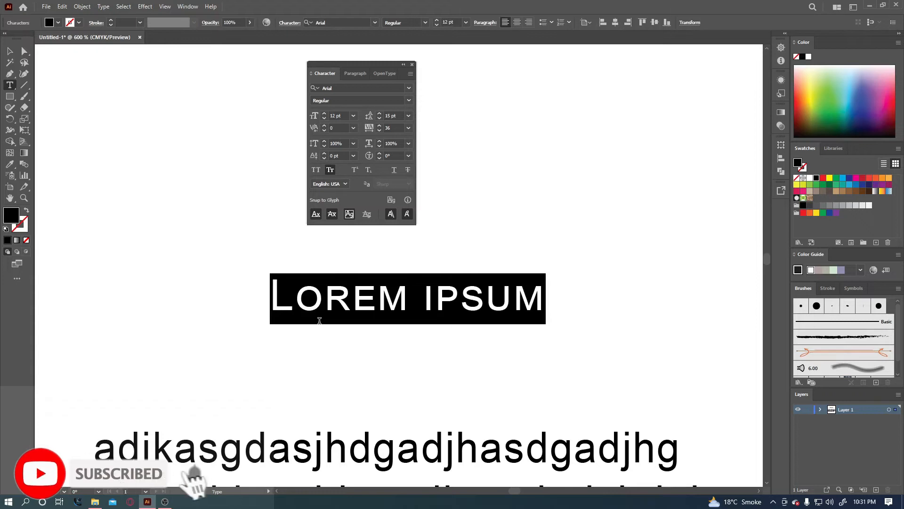
text(X2)
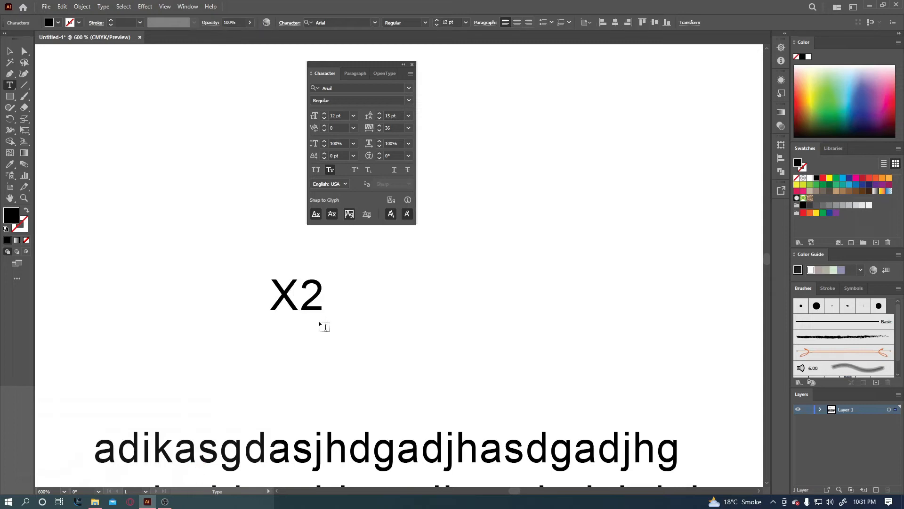
drag(302, 294, 324, 294)
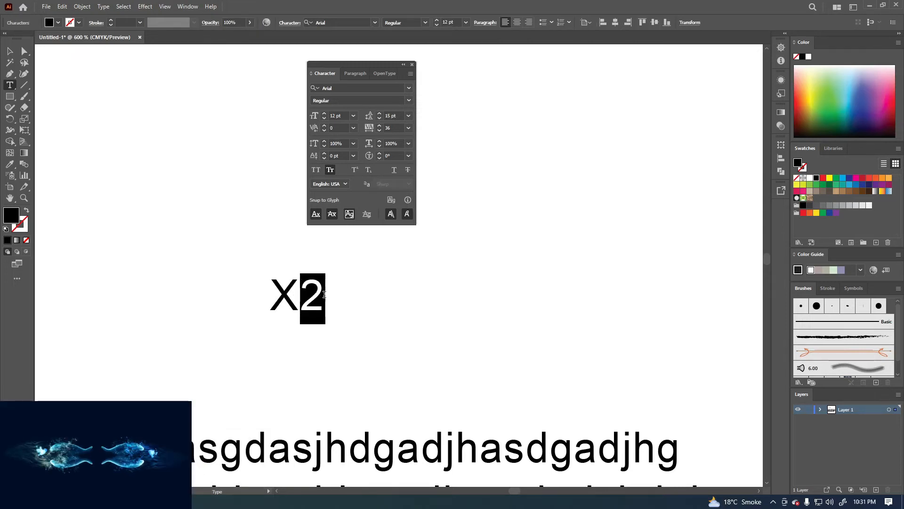
click(355, 169)
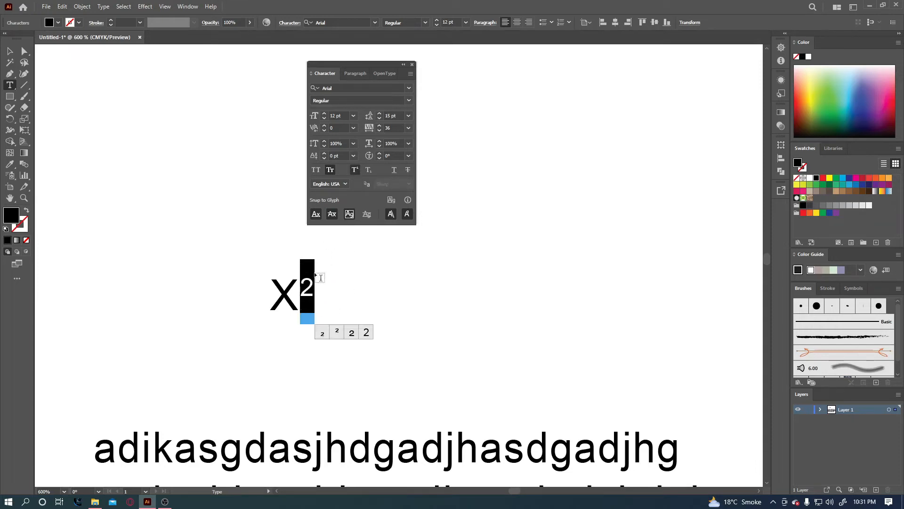
Swap the 2 for its ² alternate glyph and move X² to the upper left.
click(337, 331)
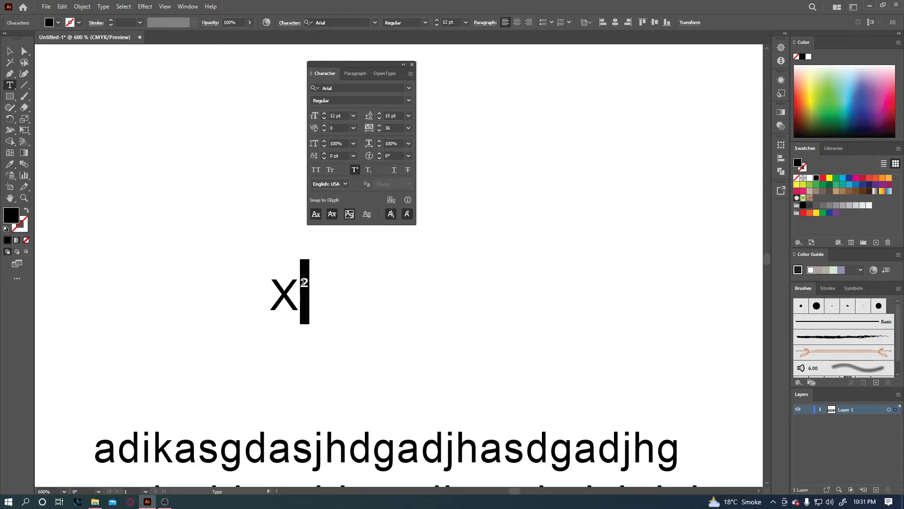
click(10, 51)
click(171, 245)
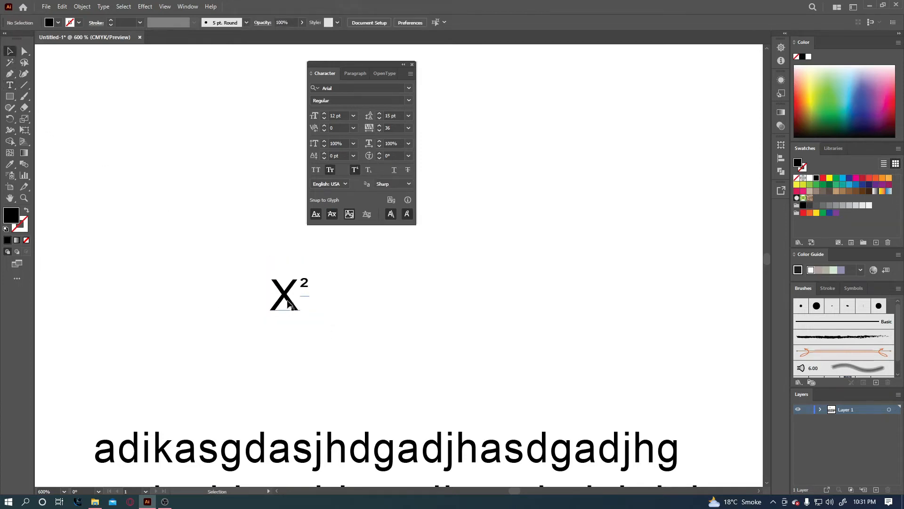
drag(288, 303, 187, 211)
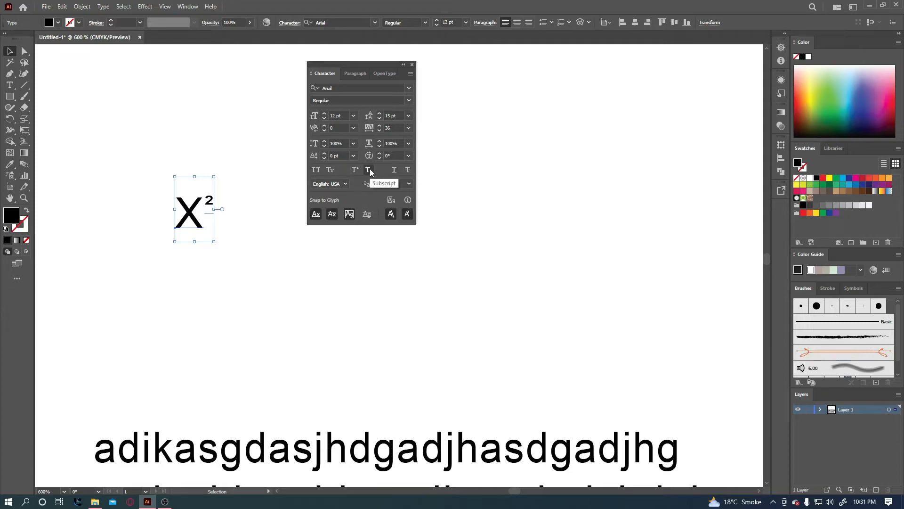
click(10, 85)
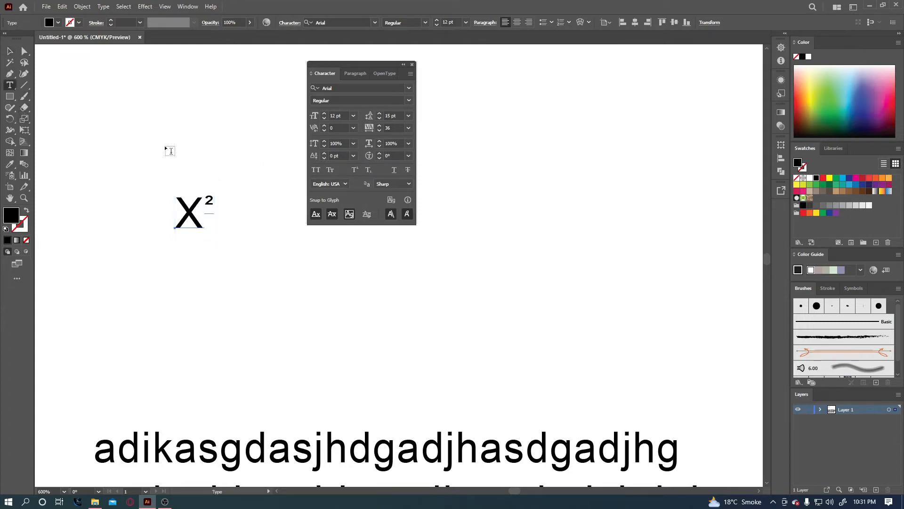
Type 24th below X² and make its letters lowercase th.
click(281, 292)
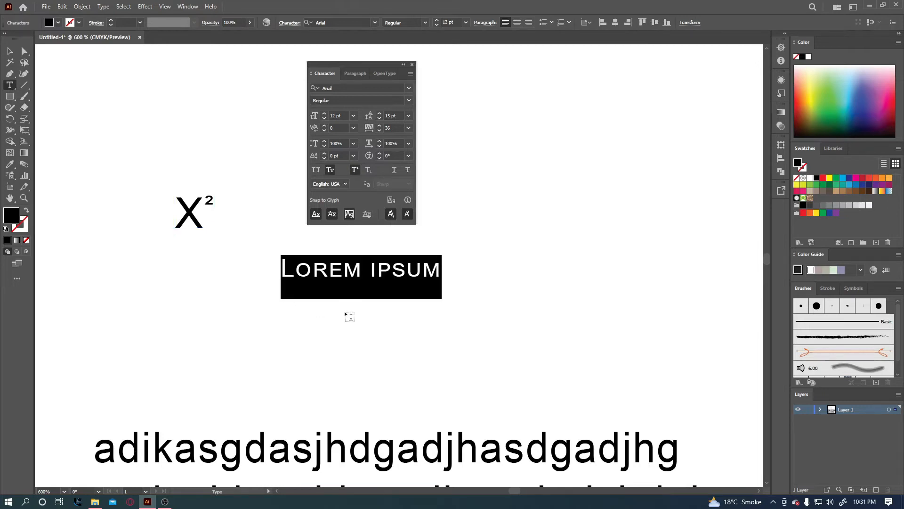
text(24)
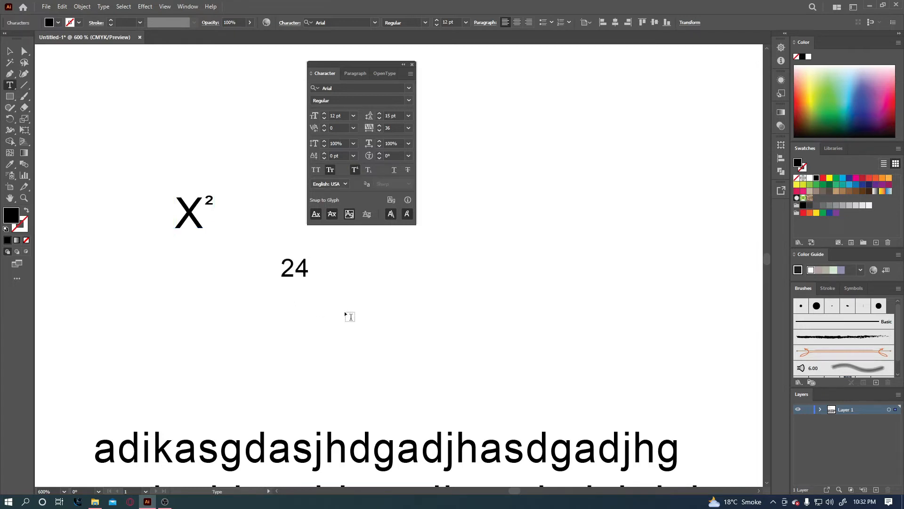
text(th)
key(BackSpace)
key(BackSpace)
text(th)
drag(317, 269, 342, 272)
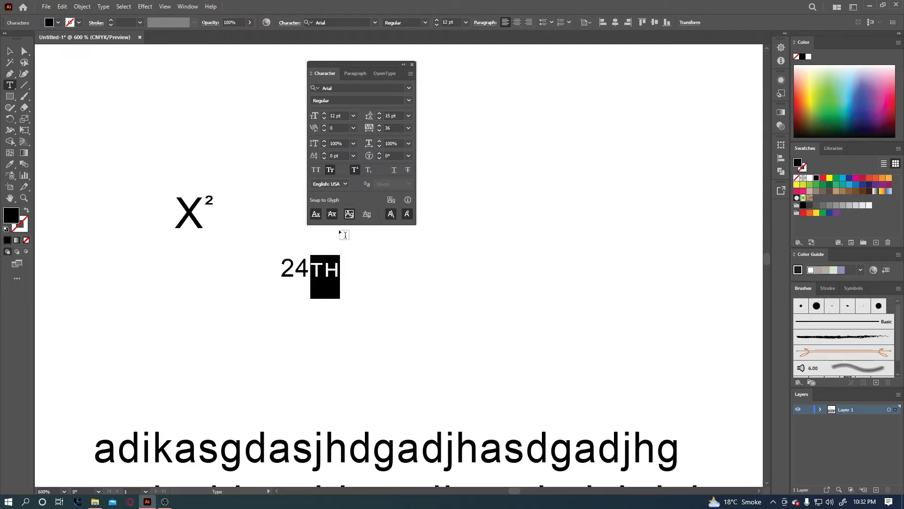
click(330, 169)
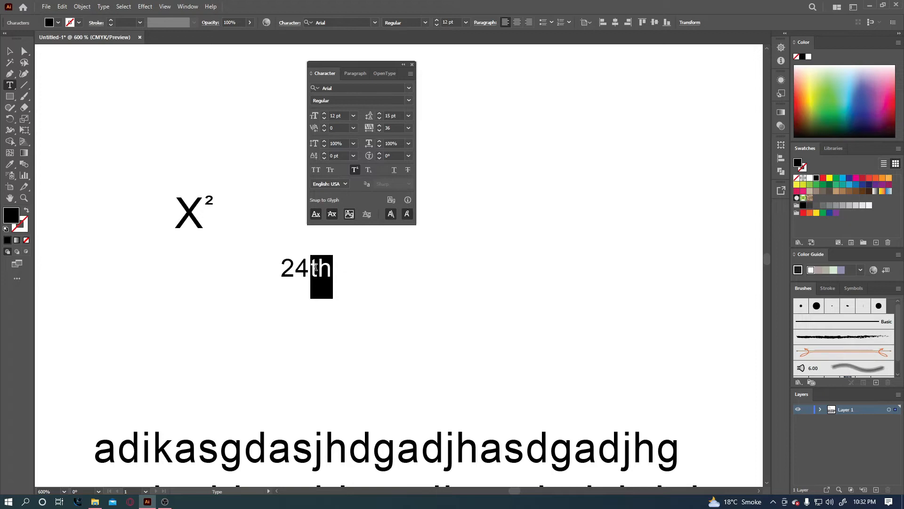
Make th a subscript and adjust its baseline shift.
click(369, 170)
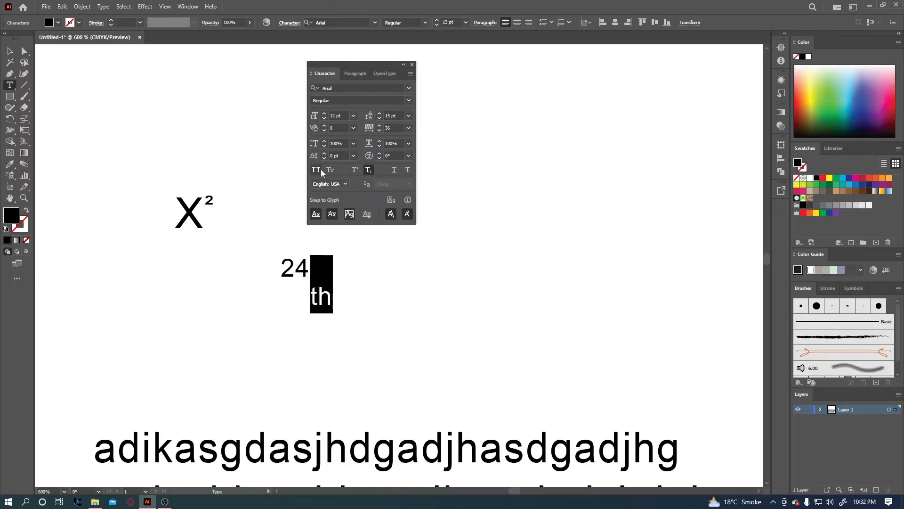
click(342, 155)
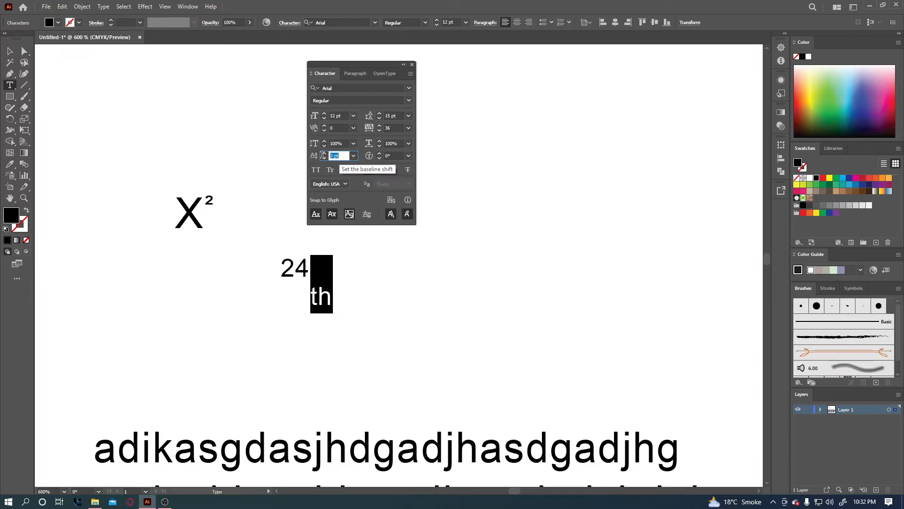
double_click(341, 155)
key(Down)
key(Down)
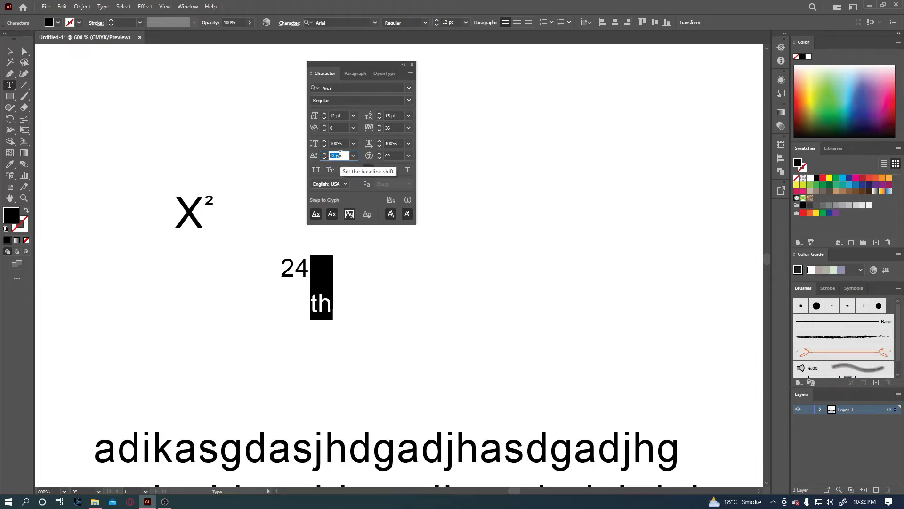
key(Up)
key(Up)
key(Up)
key(Up)
key(Up)
key(Up)
key(Up)
key(Up)
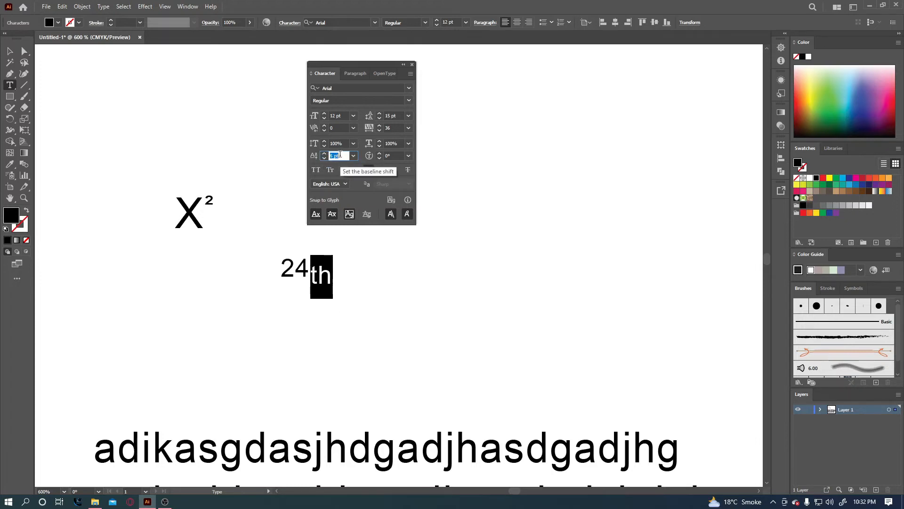
Set the th letters in 24th to 8 pt from the font size list.
click(10, 51)
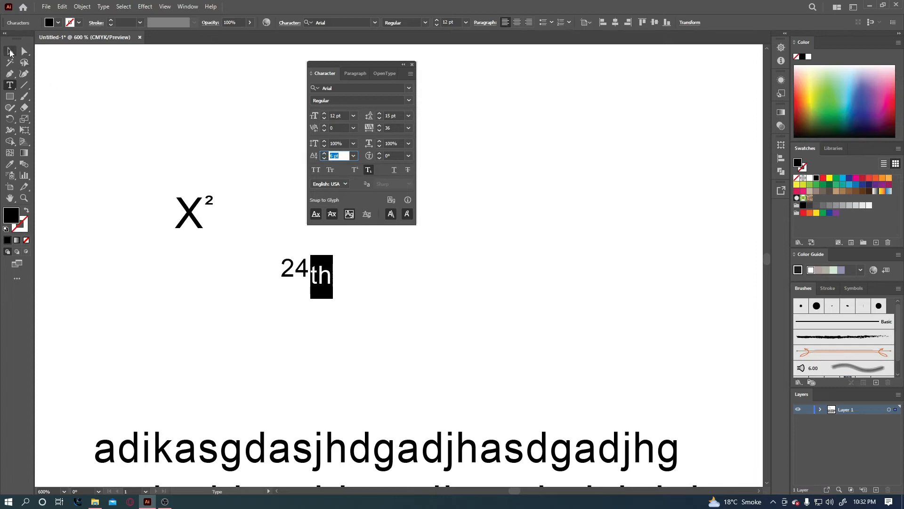
click(246, 208)
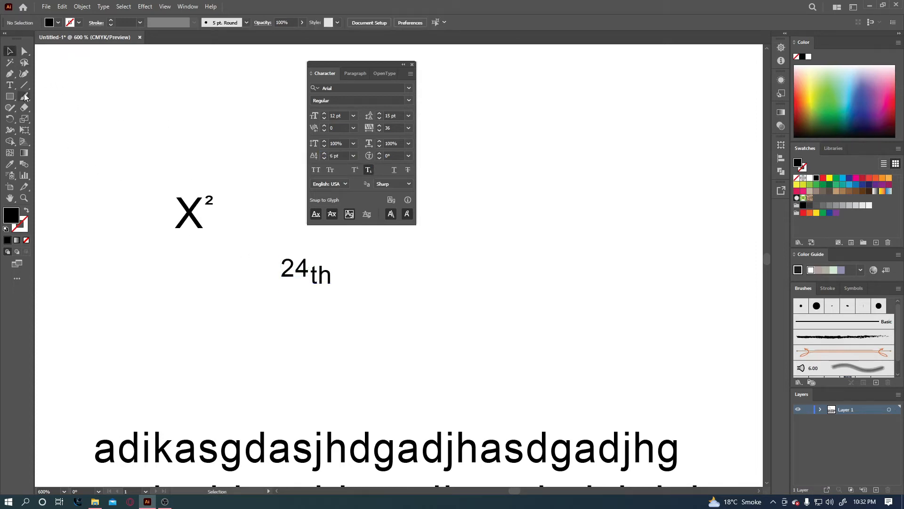
click(10, 86)
drag(347, 273, 310, 275)
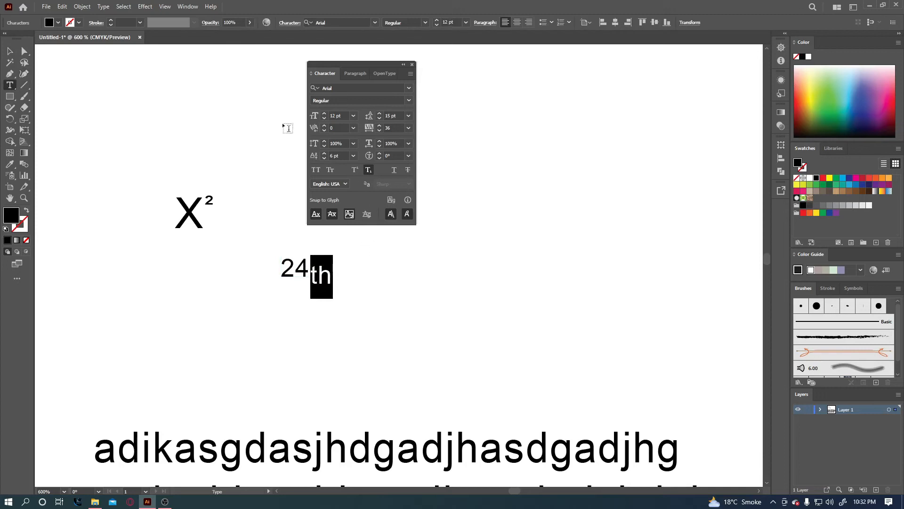
click(466, 24)
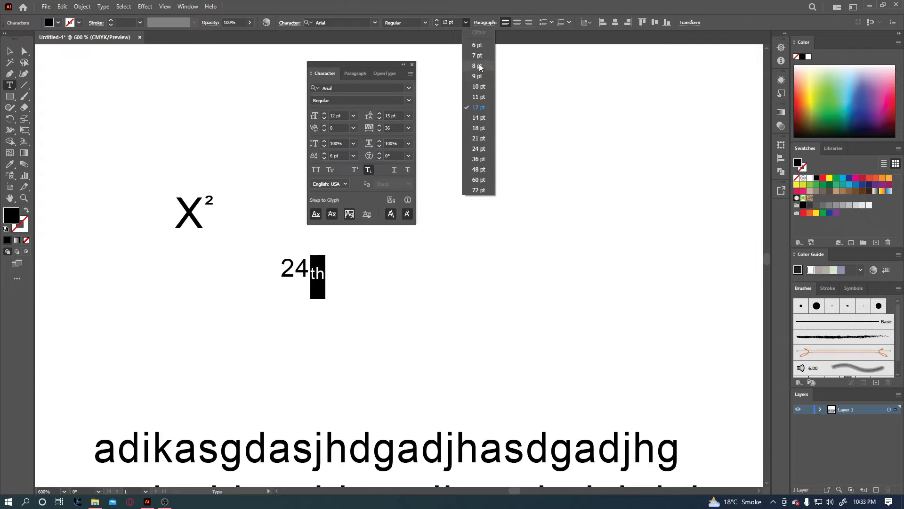
click(478, 66)
click(10, 51)
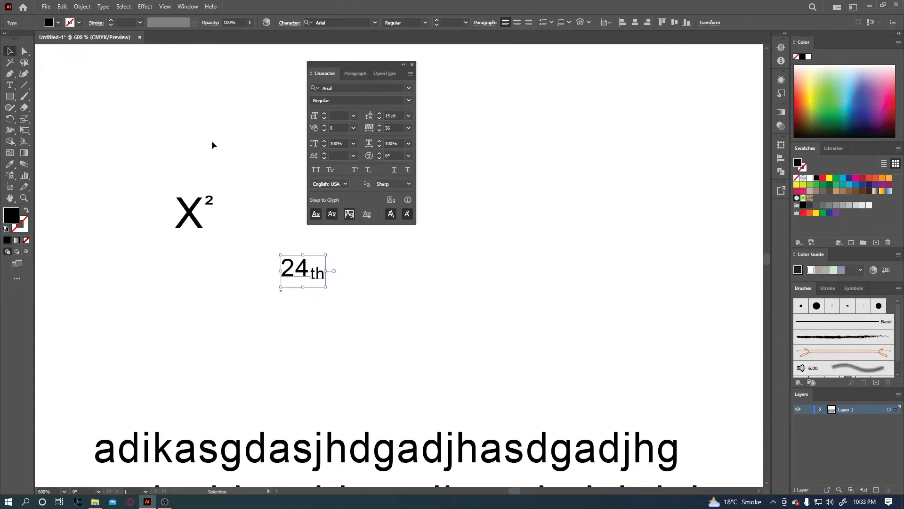
Reposition 24th and X², toggling Underline on X² on and off.
click(213, 144)
drag(318, 278, 295, 290)
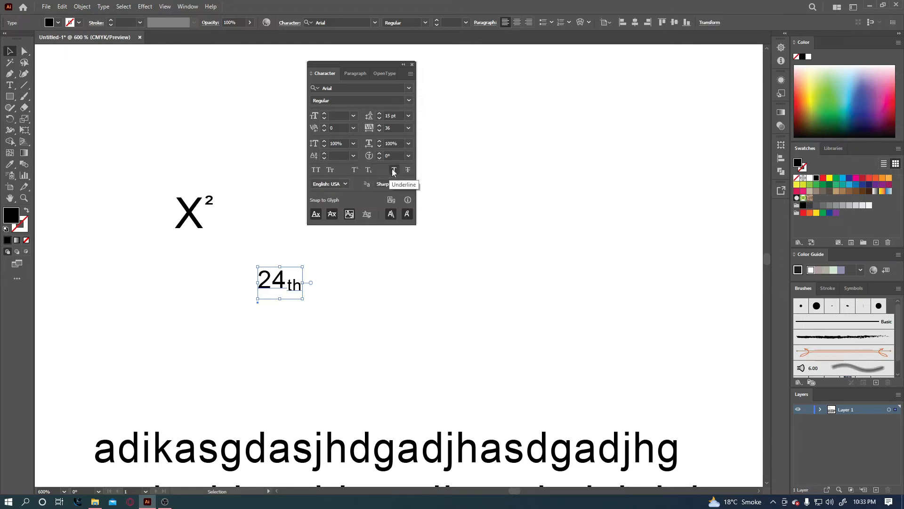
drag(191, 214, 199, 188)
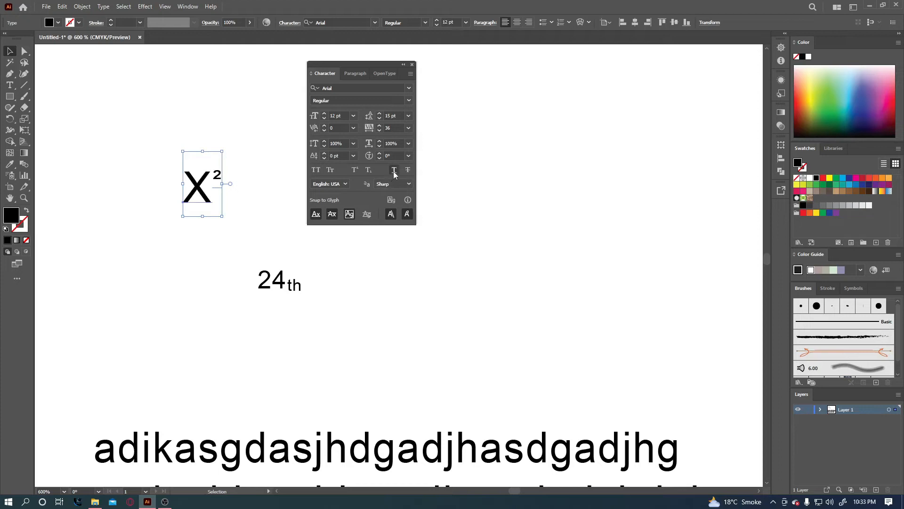
click(394, 170)
click(394, 172)
Type a full name below 24th, remove its underline and apply Strikethrough.
click(10, 85)
click(327, 320)
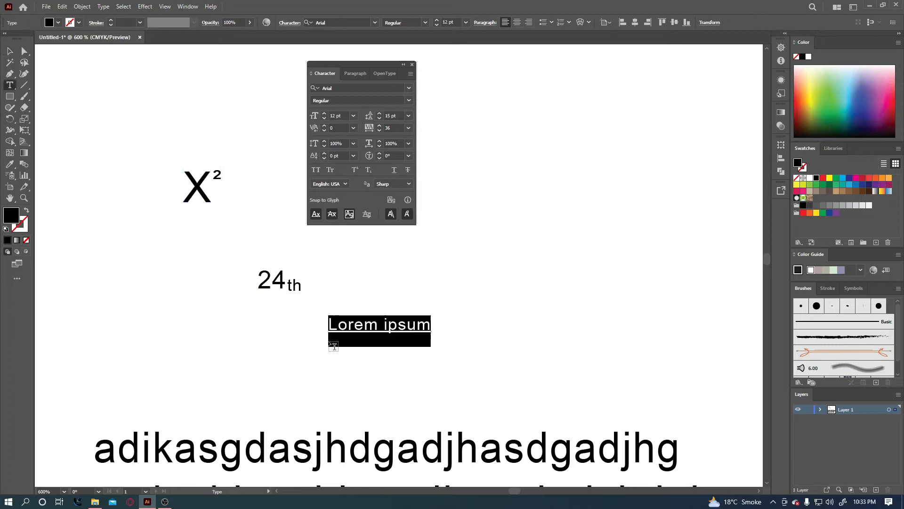
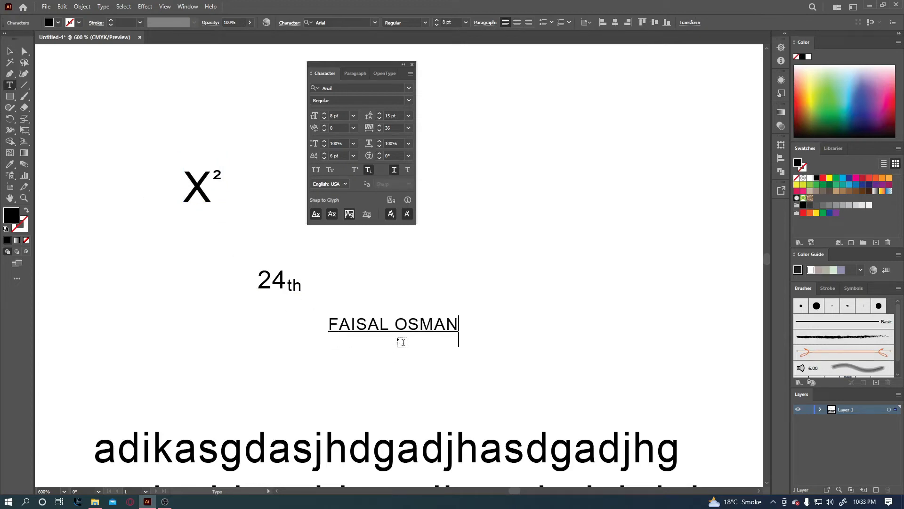
key(Escape)
drag(410, 324, 319, 332)
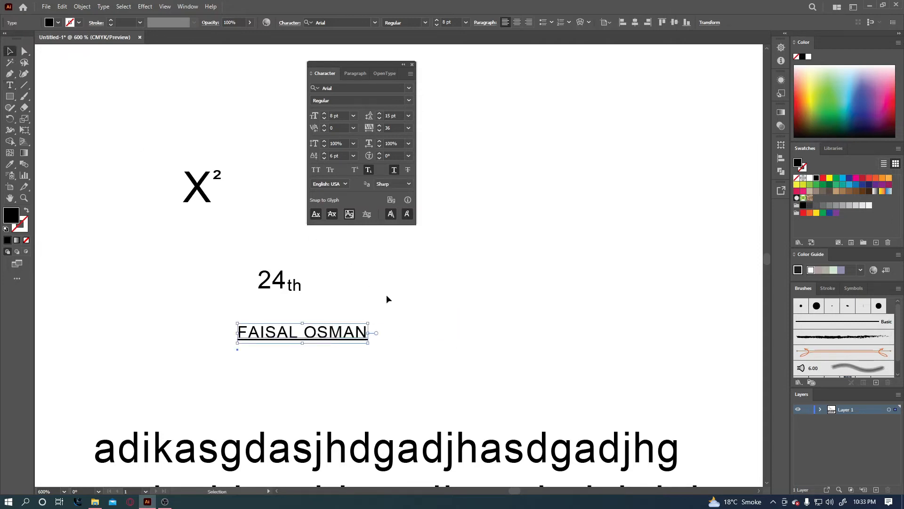
click(394, 170)
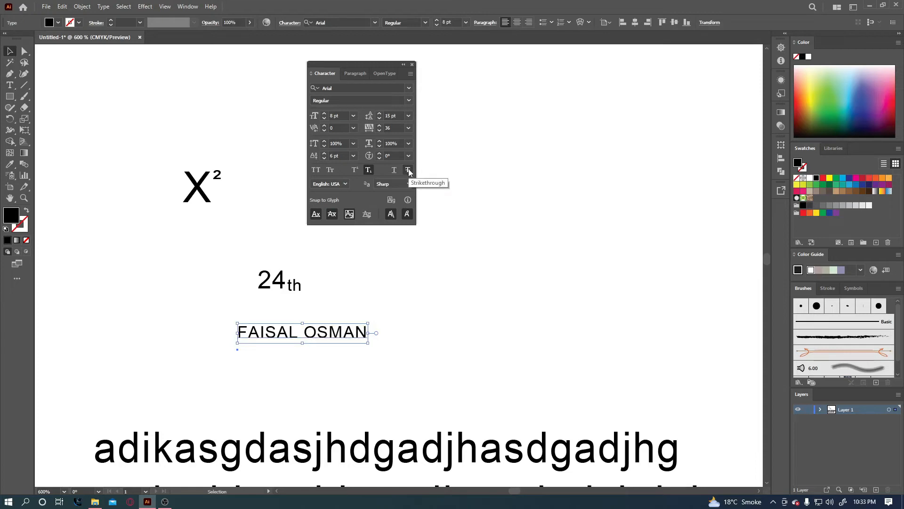
click(408, 170)
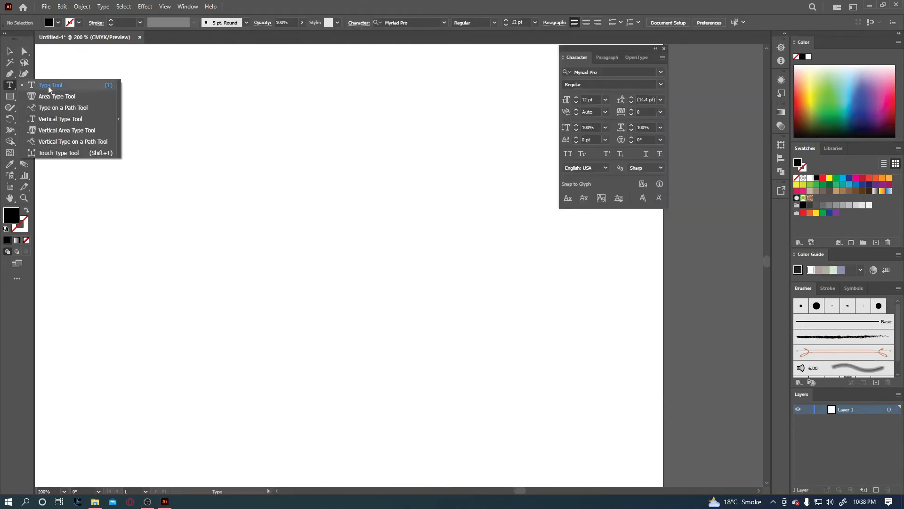
Draw an area text frame and replace its Lorem ipsum with random capital letters.
click(48, 86)
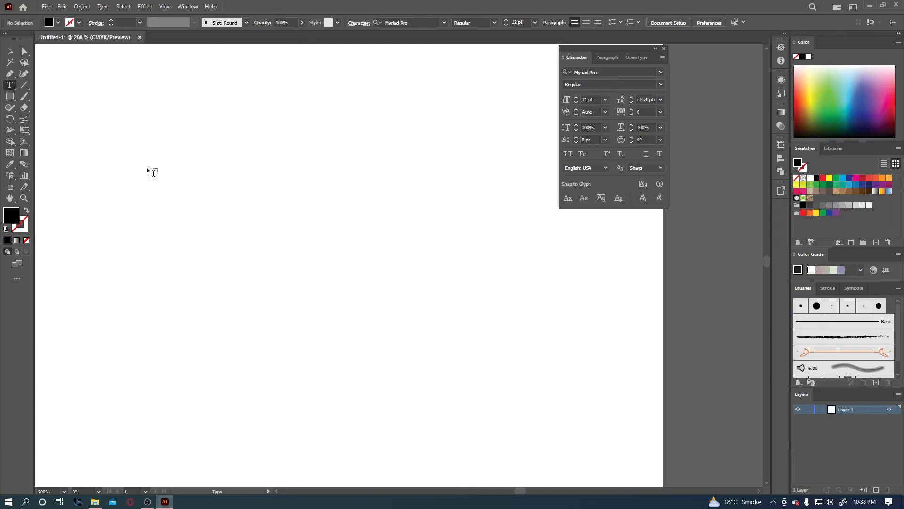
drag(175, 149, 426, 319)
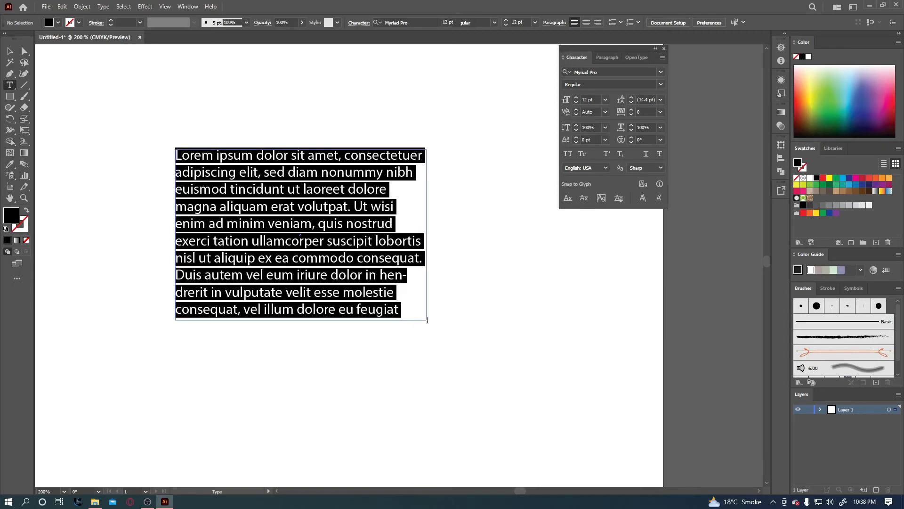
click(187, 157)
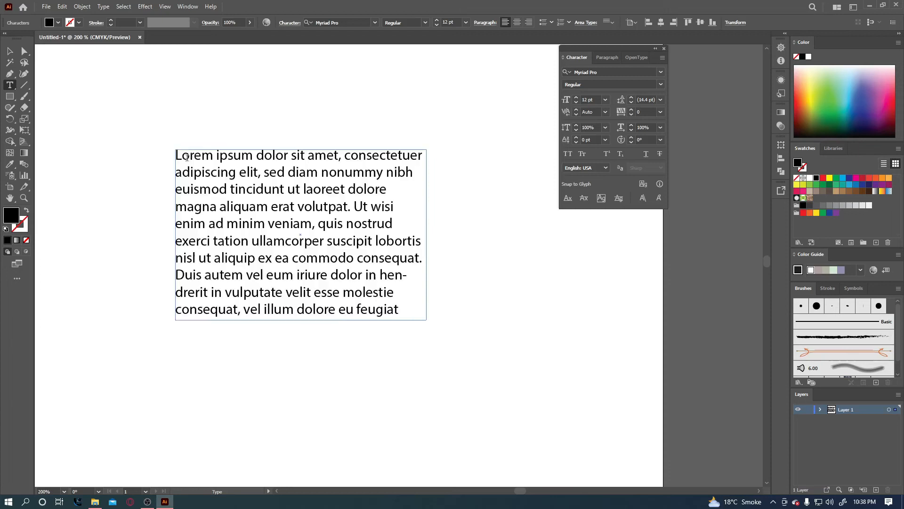
drag(401, 310, 156, 157)
key(BackSpace)
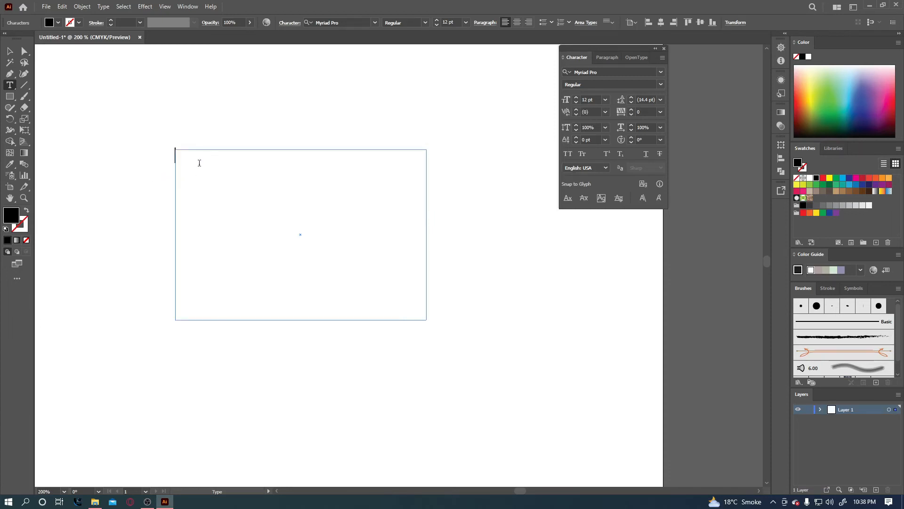
text(DGSAJGADASDGASIUYGTKIA)
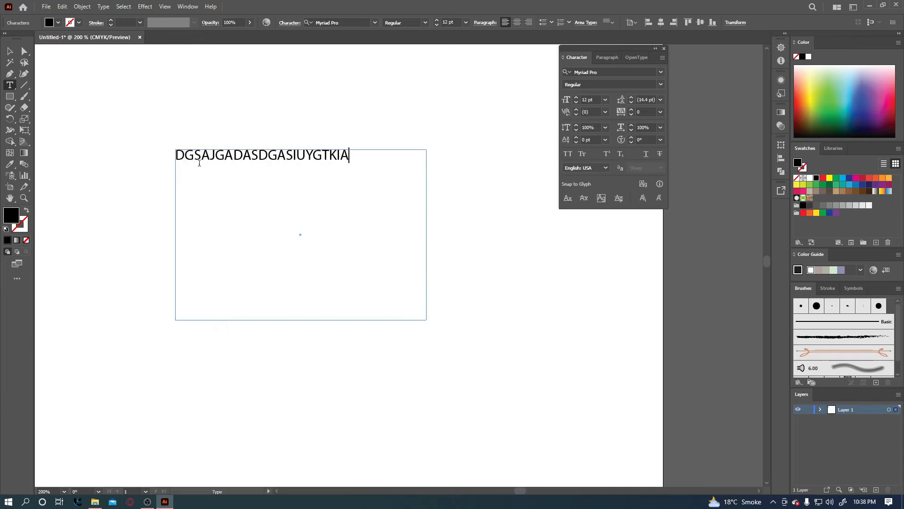
text(DGASDSAKJHDGSADJSAHDGSAKJDHGSADKJSAHDGSAKJDHSA)
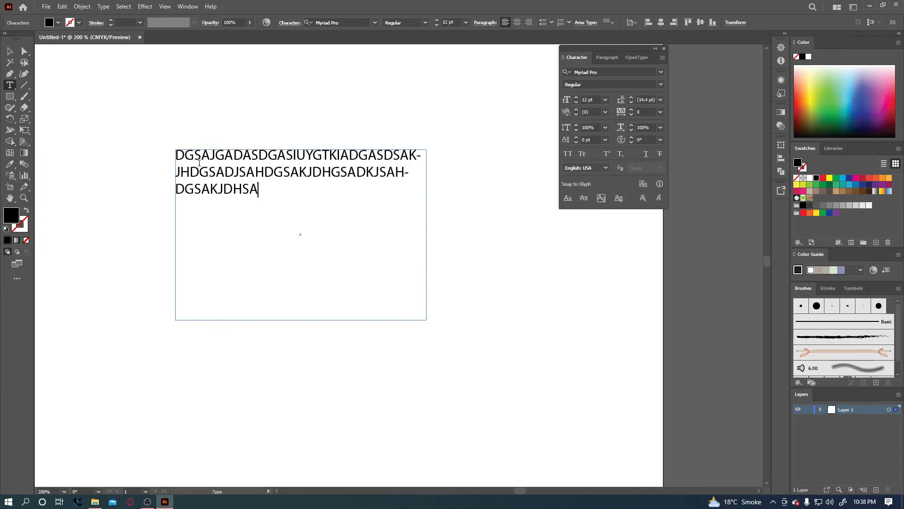
text(GDKJSAHDGSAKJDHGSAKDJHSAGDKJHSAGDKJSAHDGASIUDYASOIDUYSADOIUSAYDISAUDYSAIUDYSAIUDYSADI)
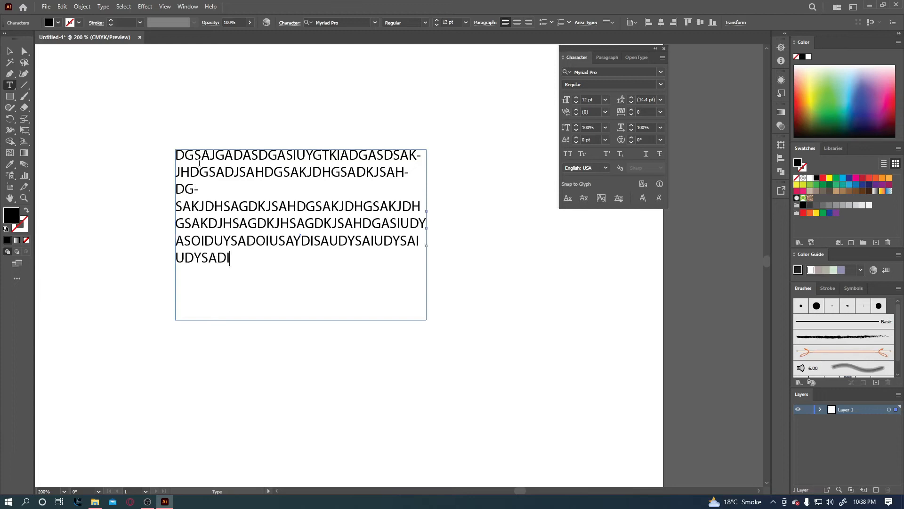
text(USAYDISAUDYSAOIUDYSADOISAUDYSAOIUDYSAIDUSAYDIUSAYDISAUD)
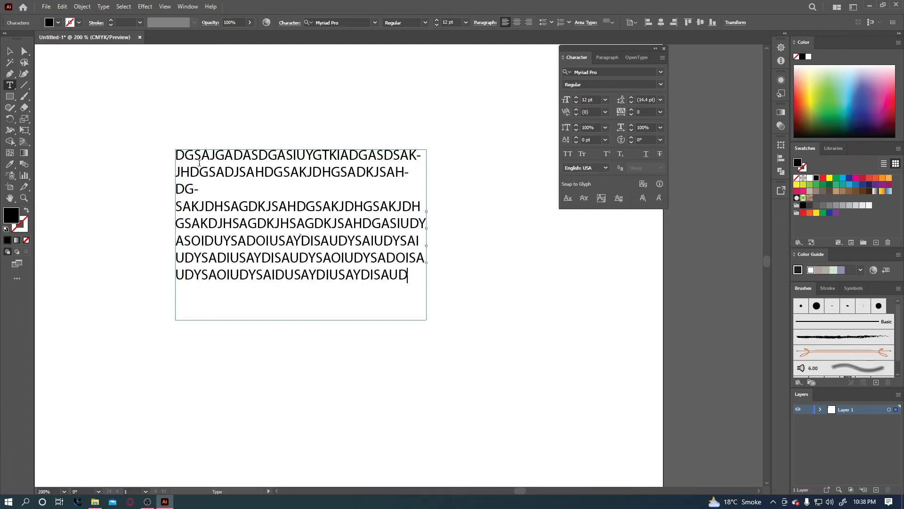
text(YSAIUDYSAIUDYSAIDUSAYDIUSAYDIUSADYAIUSDY)
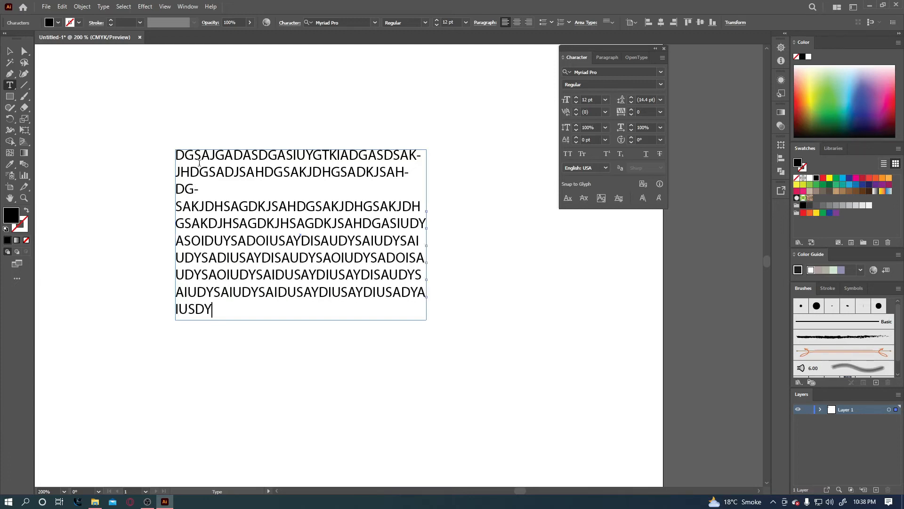
text(YASDSADIAUSDYASDAISD)
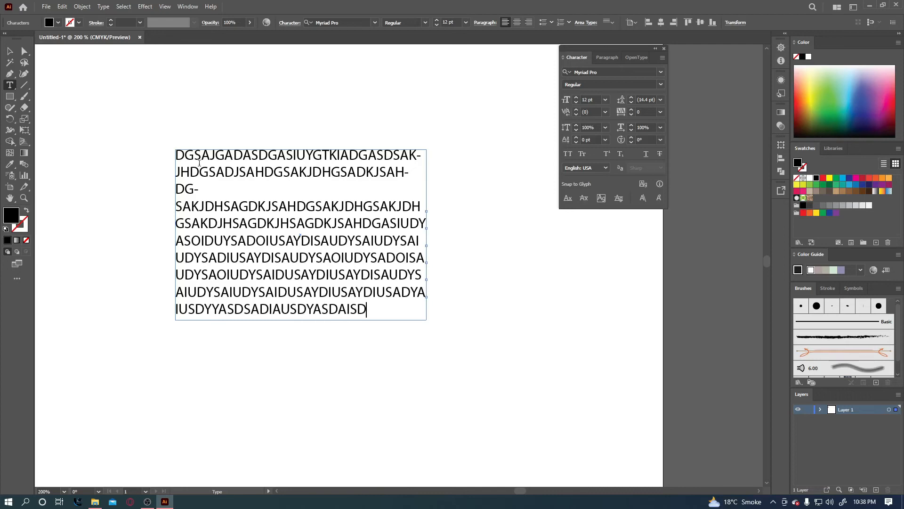
text(AUSDYAS)
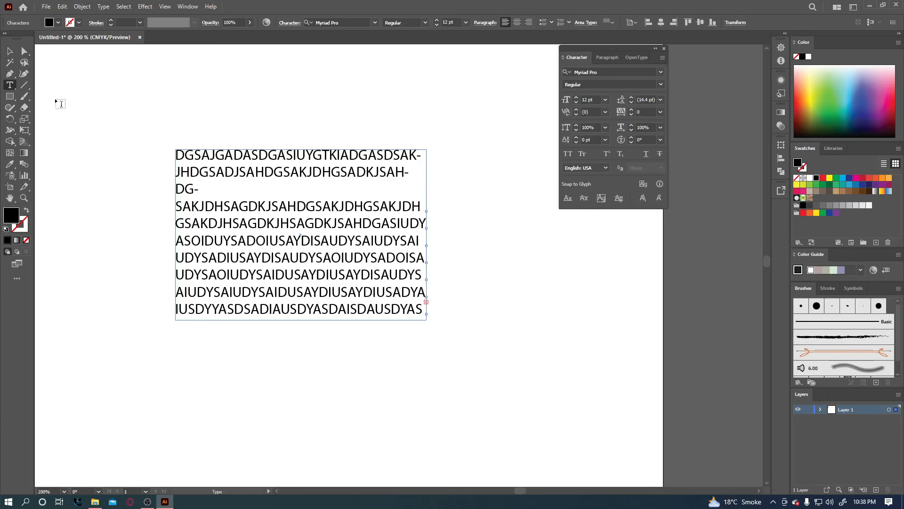
Draw a second area text frame below the capital-letter block, threaded to it.
click(10, 50)
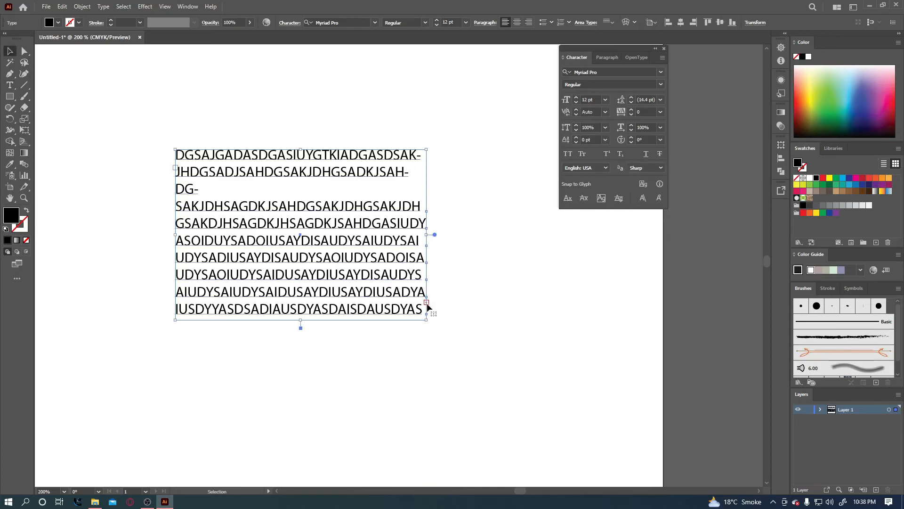
key(t)
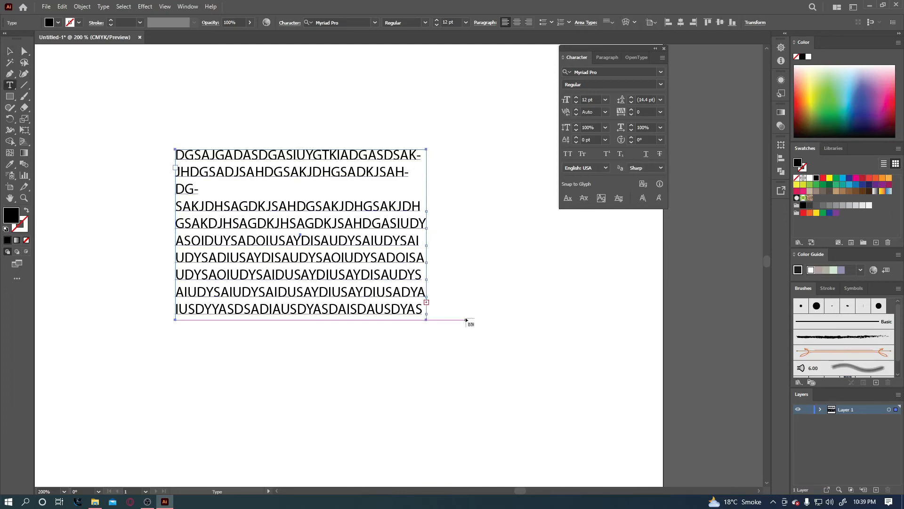
scroll(466, 320, down, 4)
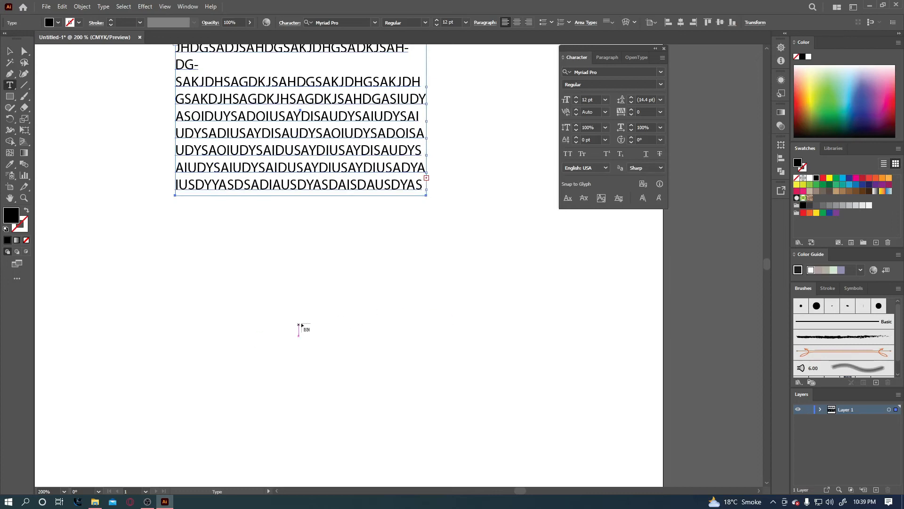
drag(294, 300, 490, 437)
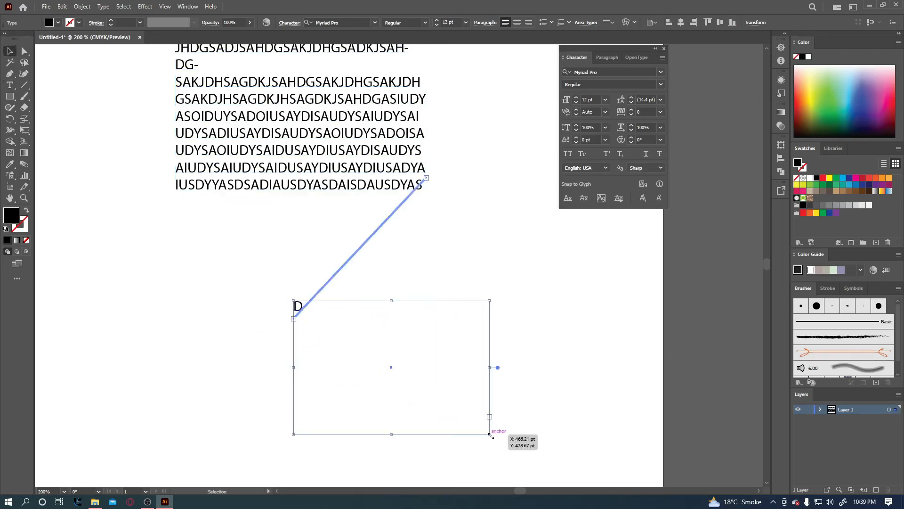
Type a long run of random capital letters into the new linked frame.
click(10, 85)
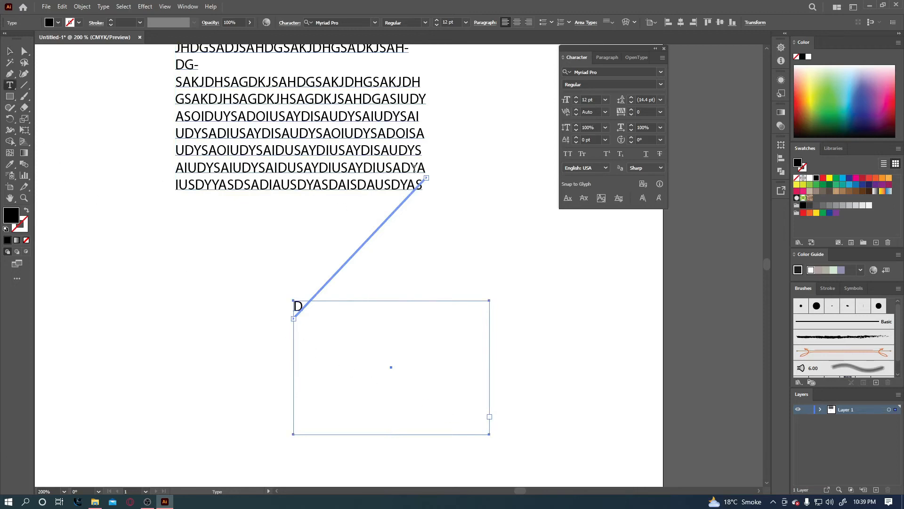
click(301, 306)
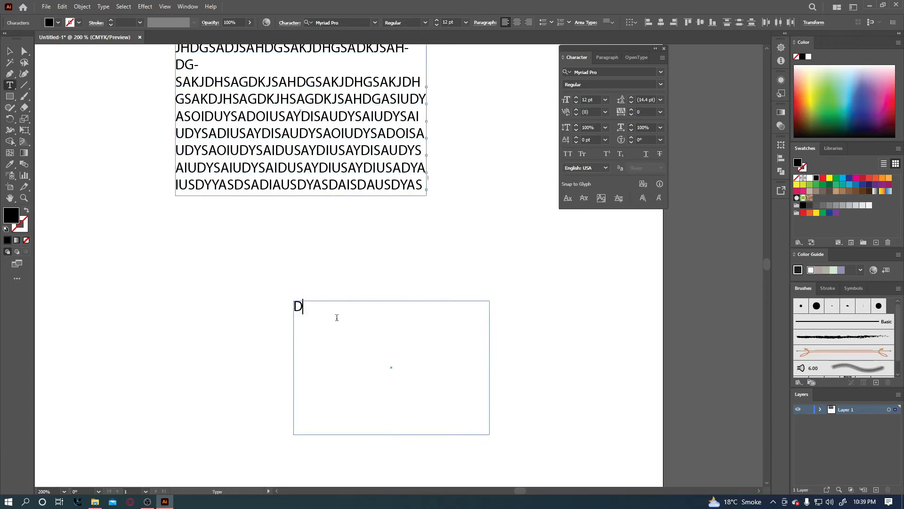
text(DGFDSFYGTDSUFYDSTFDSUYF)
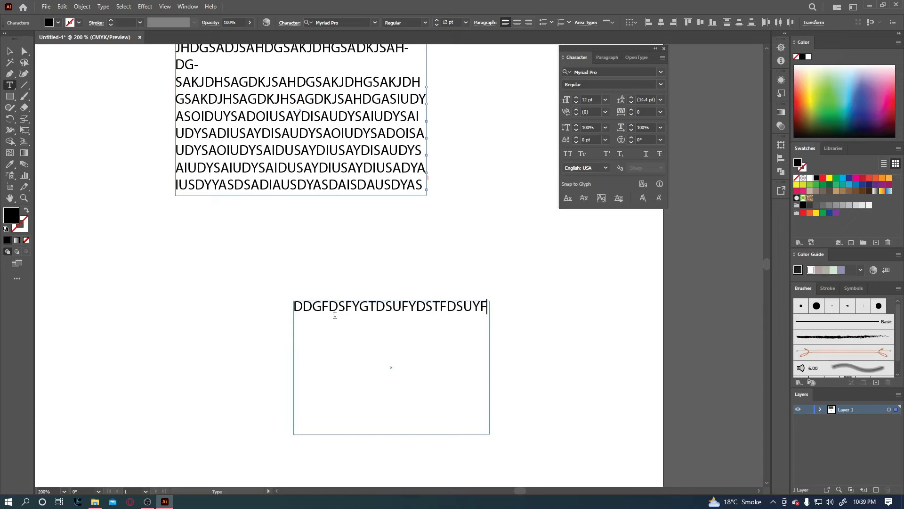
text(SDHGFSDJHFSGDFSDFSJDFHSFD)
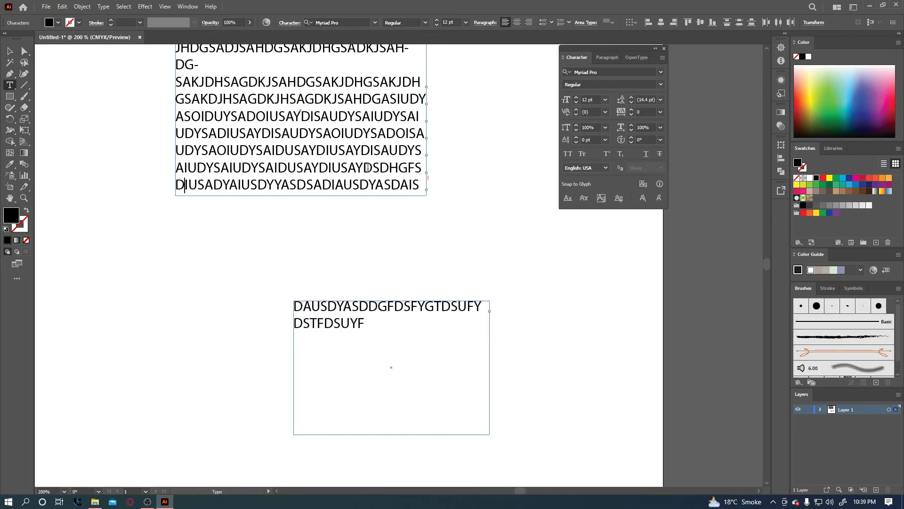
text(G)
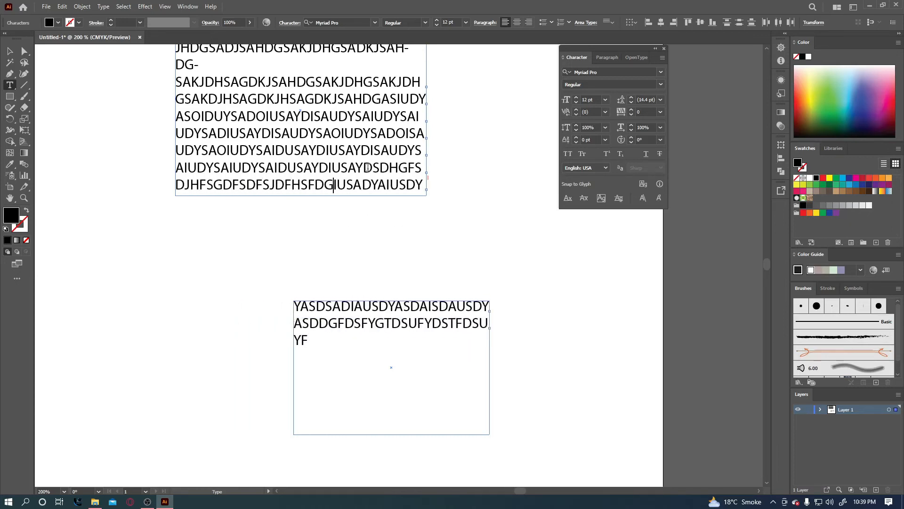
click(10, 50)
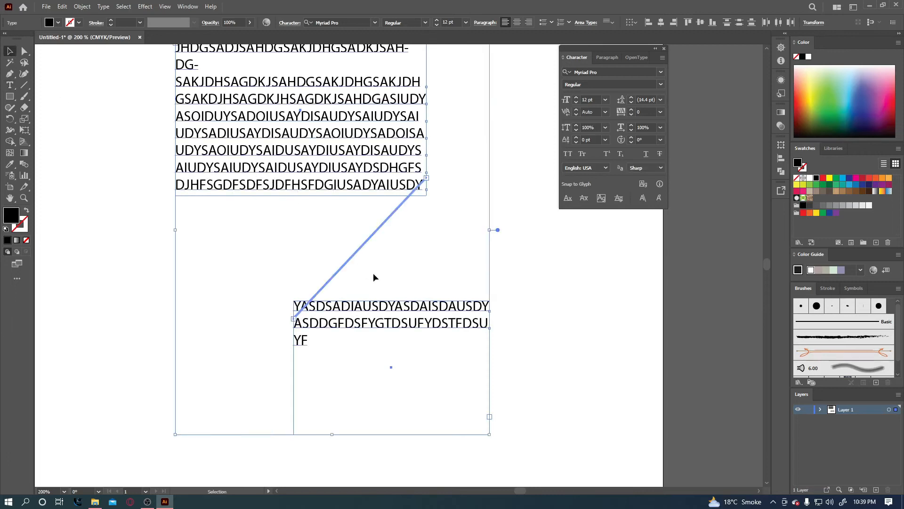
Reposition the two threaded text frames around the artboard.
click(510, 284)
drag(456, 330, 496, 341)
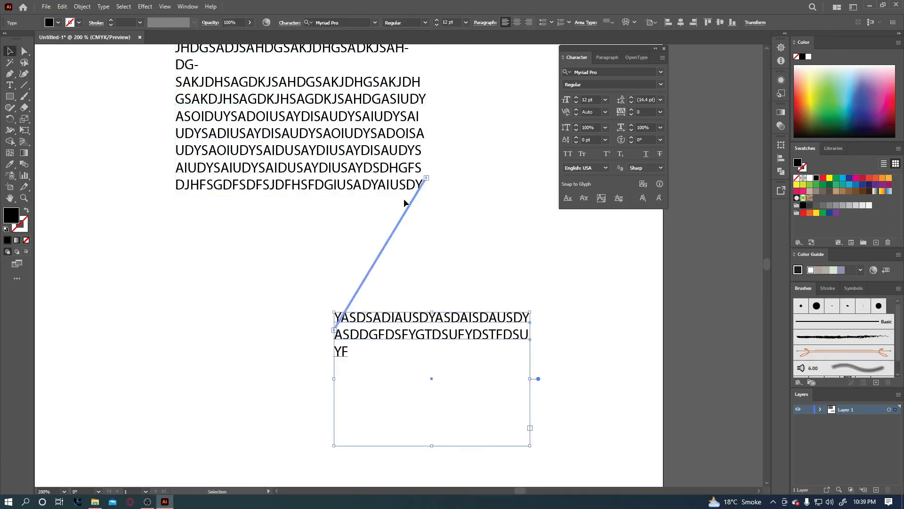
mouse_move(363, 168)
mouse_down()
mouse_move(304, 171)
mouse_move(360, 177)
mouse_up()
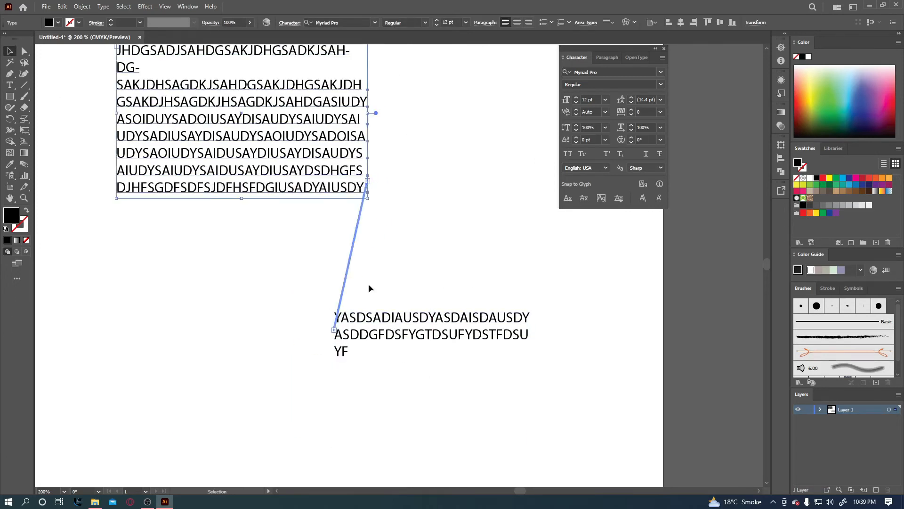
drag(381, 335, 434, 345)
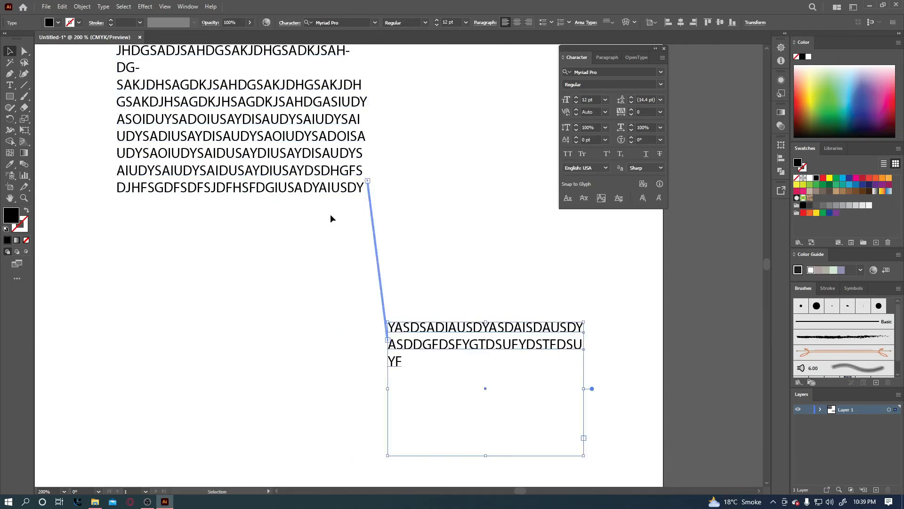
drag(306, 160, 267, 158)
drag(429, 335, 424, 303)
drag(424, 304, 421, 338)
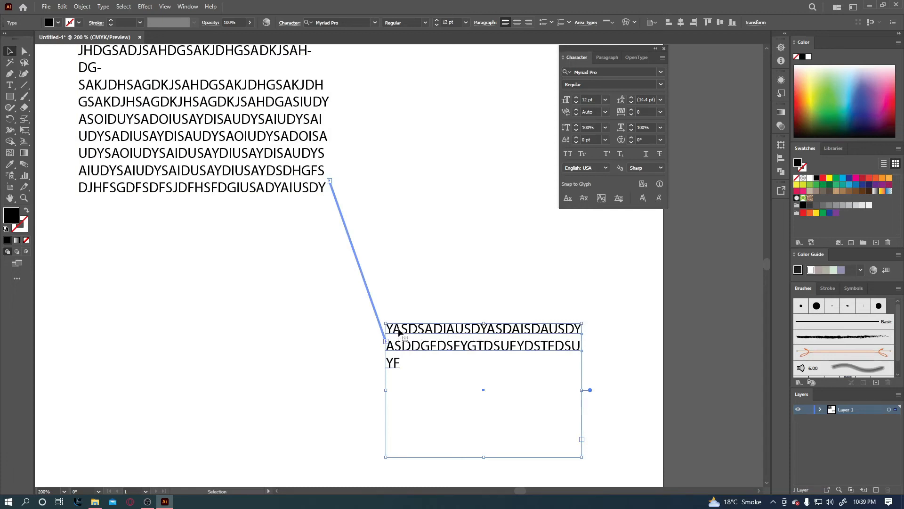
drag(395, 295, 561, 353)
drag(358, 277, 666, 329)
drag(254, 204, 305, 293)
Place the right frame below the first, then select both linked frames and delete them.
click(194, 166)
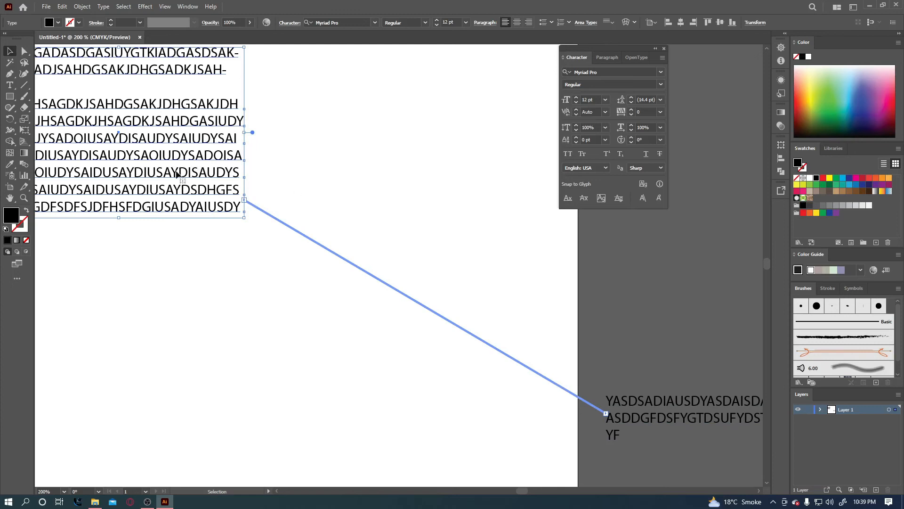
drag(650, 413, 191, 280)
drag(244, 301, 324, 309)
drag(428, 185, 238, 323)
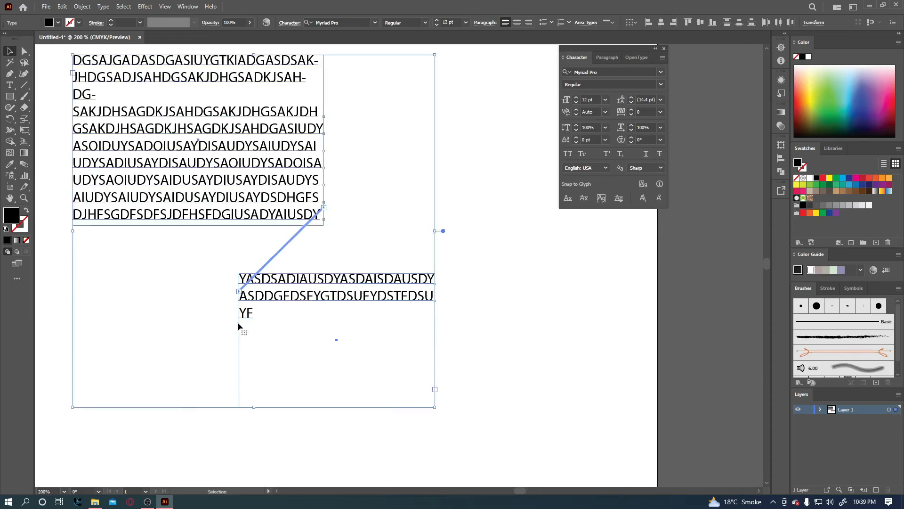
key(Delete)
Try Area Type on empty canvas, dismiss the path warning, and draw a rectangle.
click(9, 85)
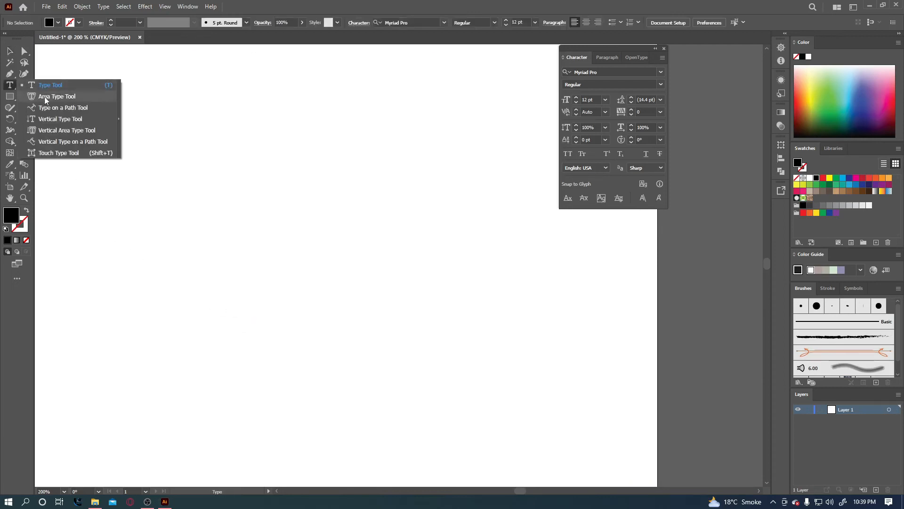
click(44, 97)
click(251, 171)
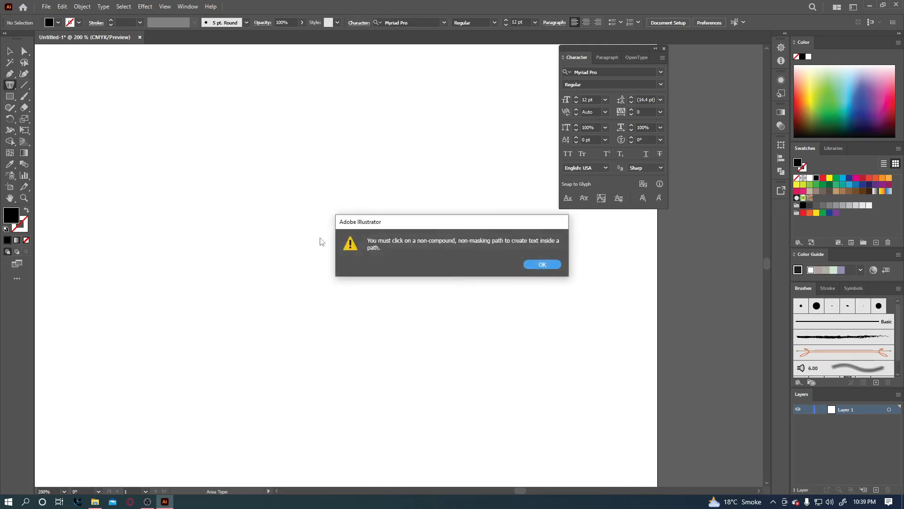
click(542, 265)
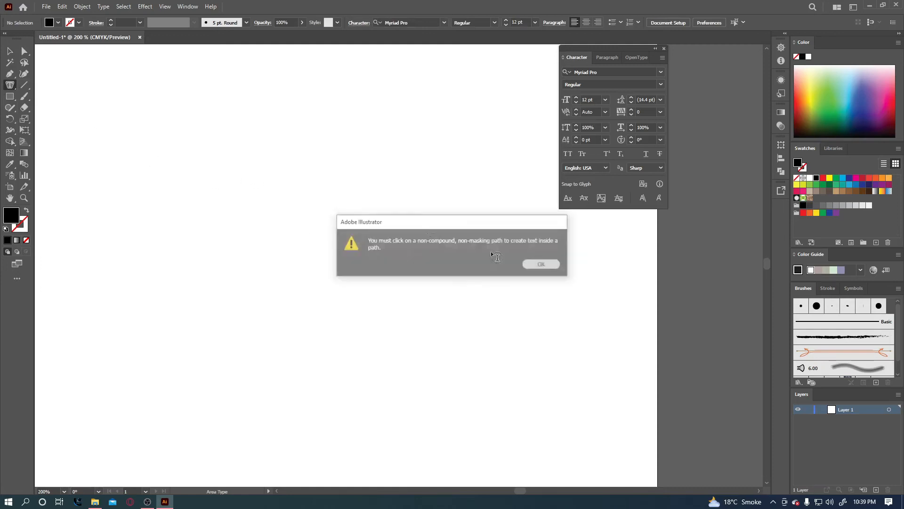
click(10, 96)
click(41, 97)
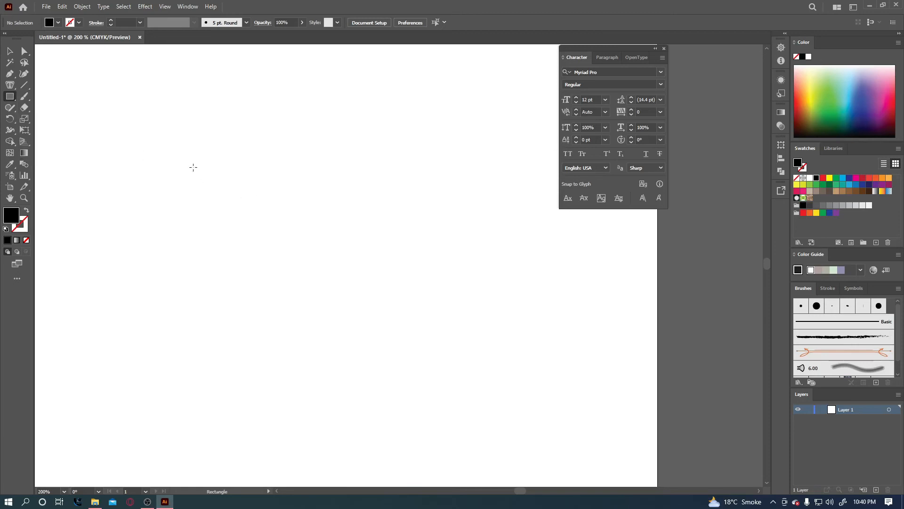
drag(188, 160, 474, 336)
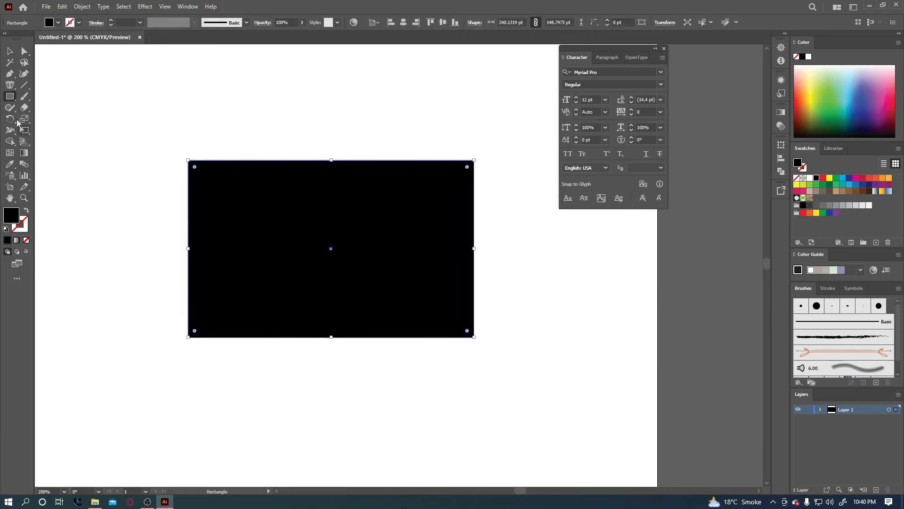
Turn the rectangle into area text and type a run of random letters.
click(11, 88)
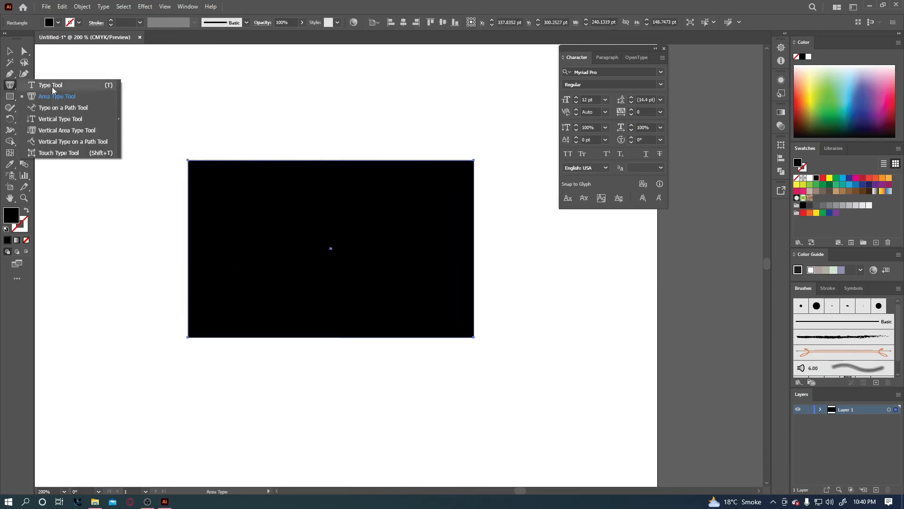
click(52, 88)
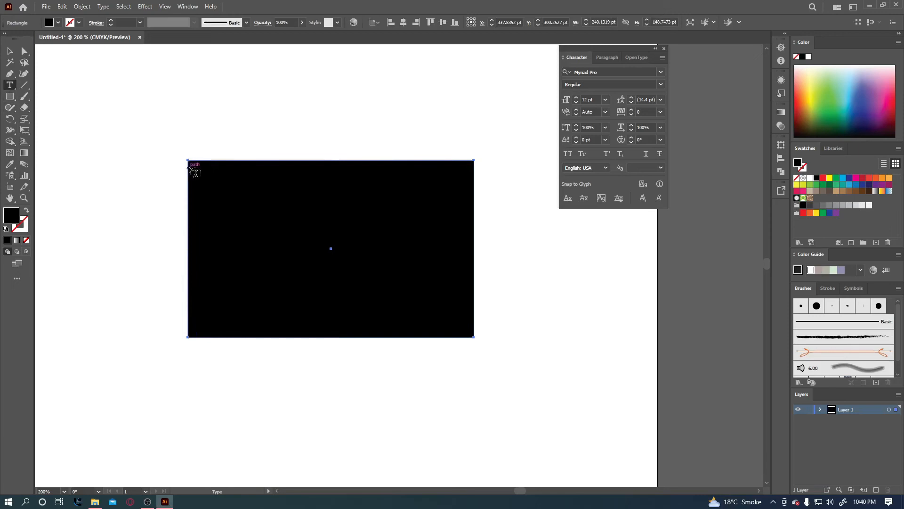
click(195, 173)
text(JXGF)
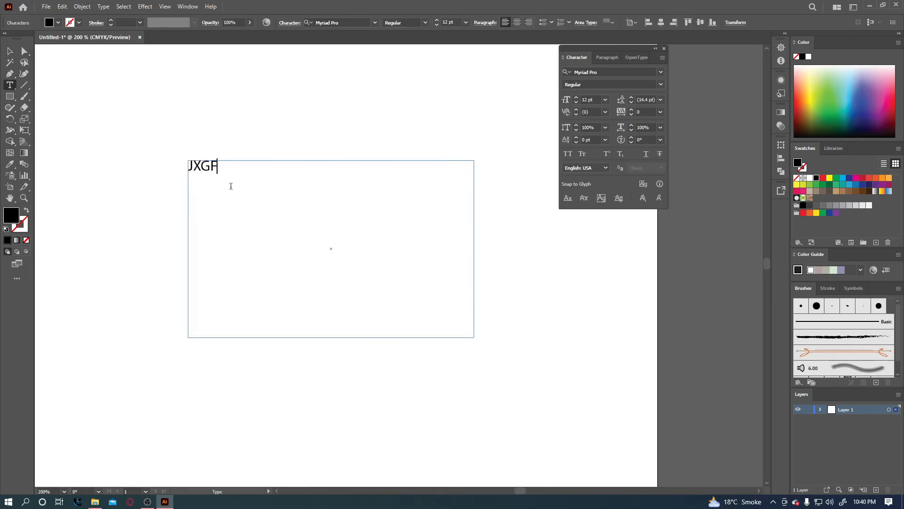
text(zjhXgfzjXHzGFXjhXgfjXHfzXjhXFXJHzXFzjXHzFXjzHXFzJXHfXJHzFXjhzFX)
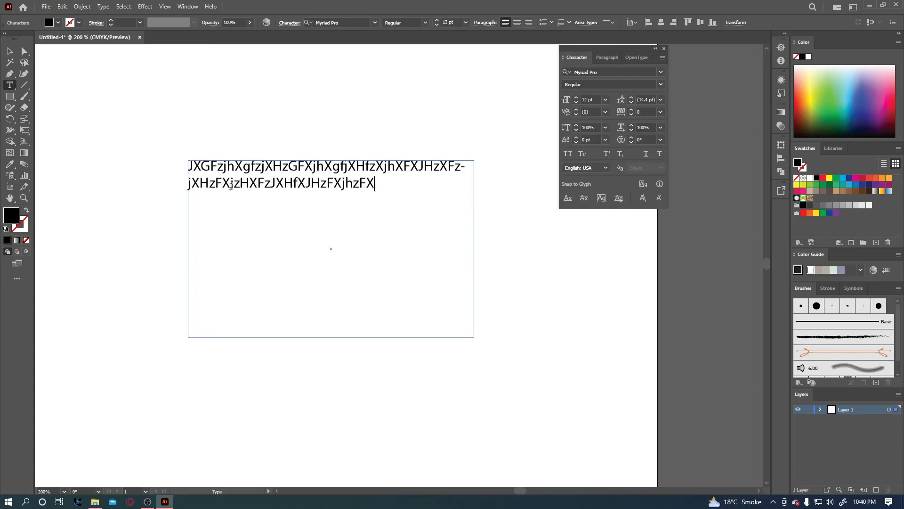
click(10, 86)
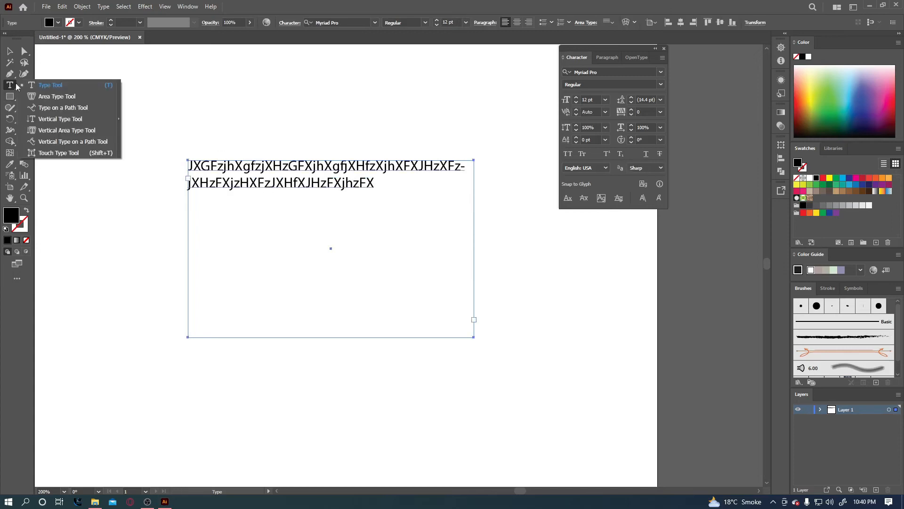
Delete the rectangle's area text and draw a large circle with the Ellipse tool.
click(9, 97)
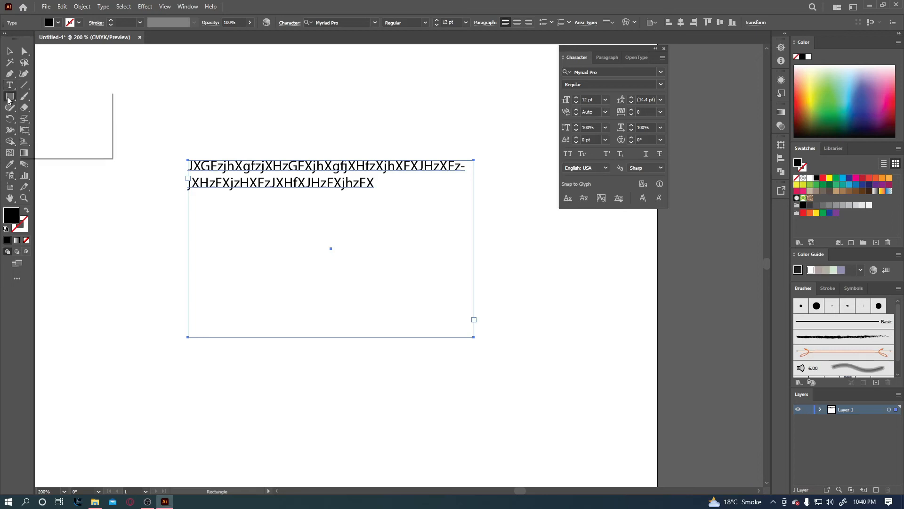
drag(9, 98, 43, 118)
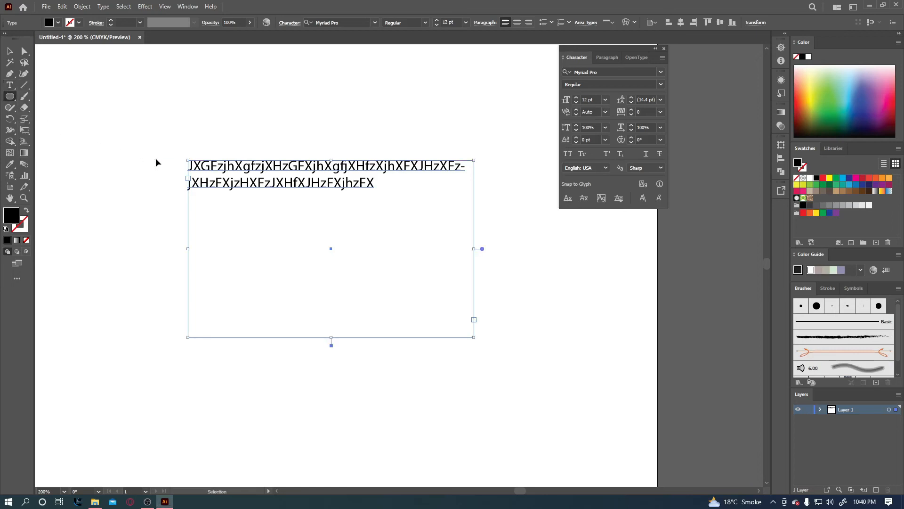
key(Delete)
drag(307, 244, 414, 363)
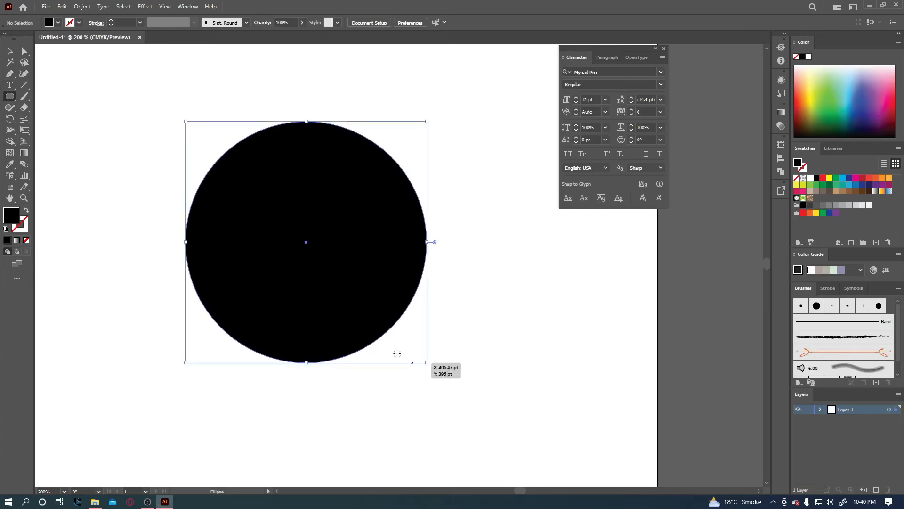
Fill the circle with typed capitals using Area Type, then select and delete it.
click(9, 85)
click(40, 96)
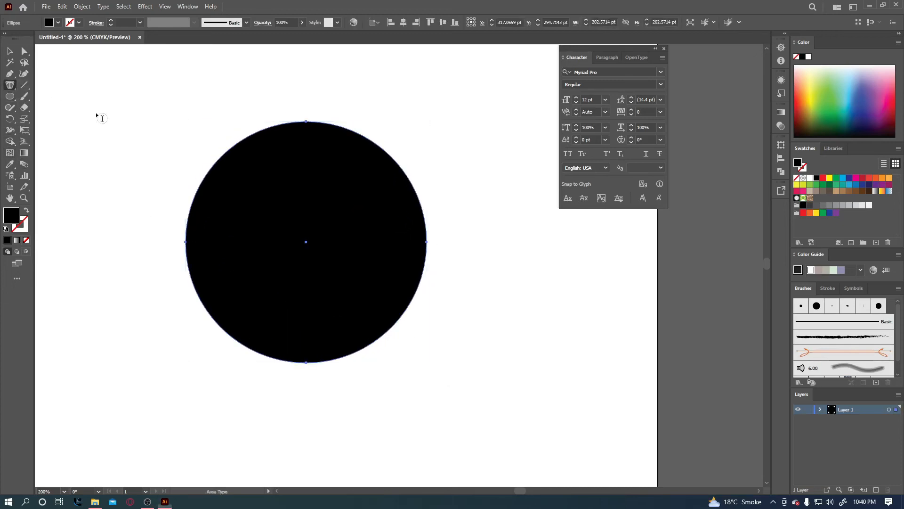
click(292, 130)
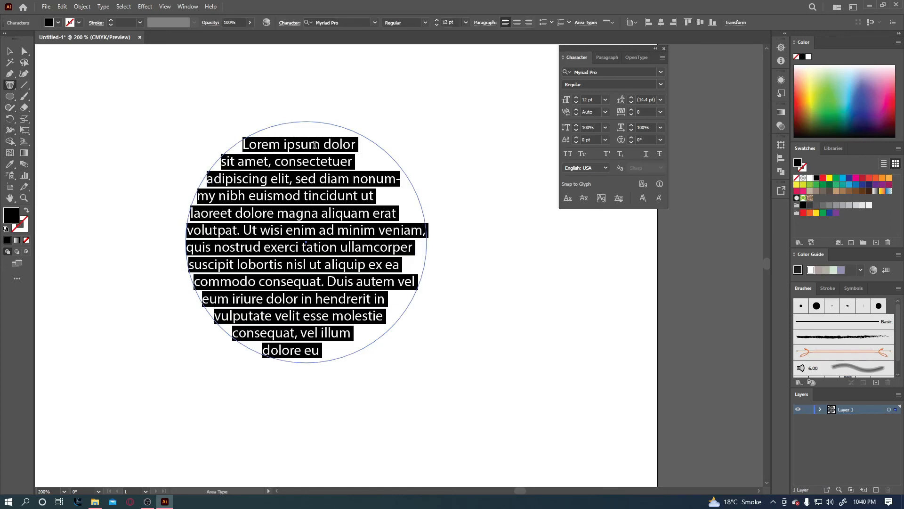
text(GZGXJHZXGZXJHZXGZXJHZ)
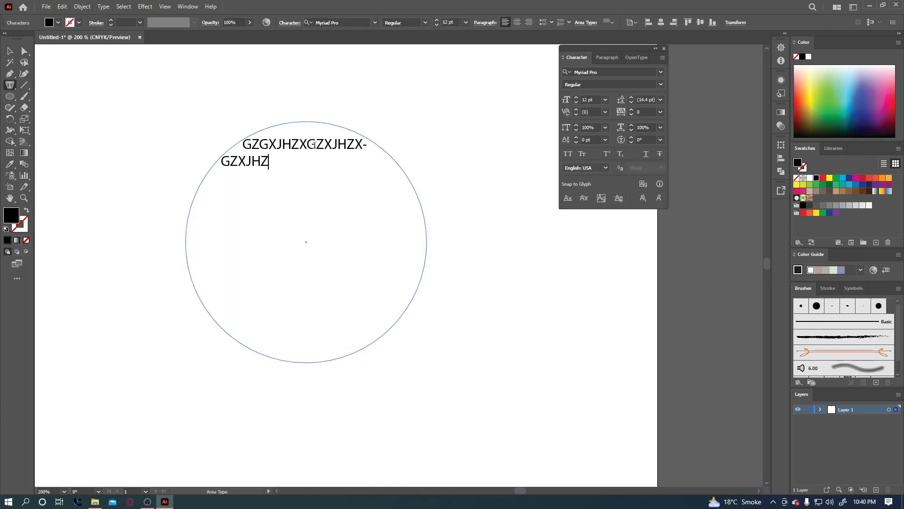
text(GXZJXHGZXJZHXGZXJHZXGZJXHZGXJZHXGZJXH)
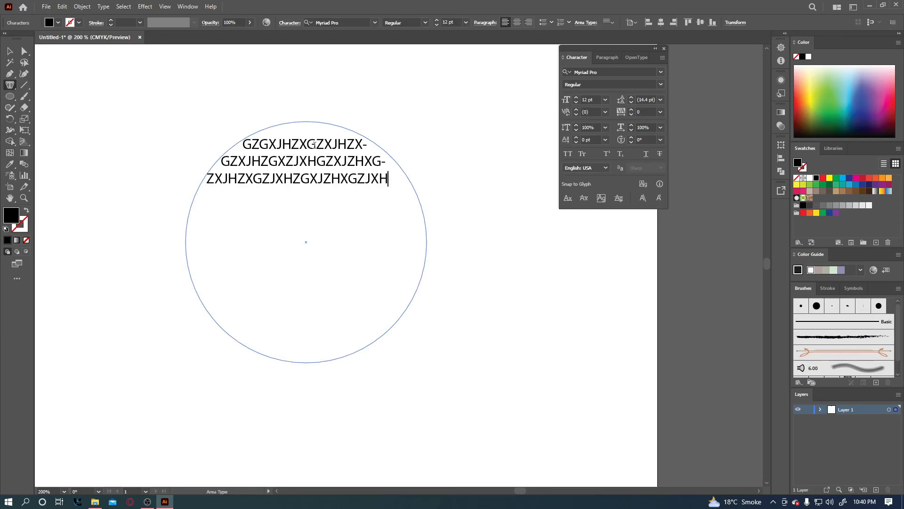
text(ZGXJZHXGZJXHG)
key(Escape)
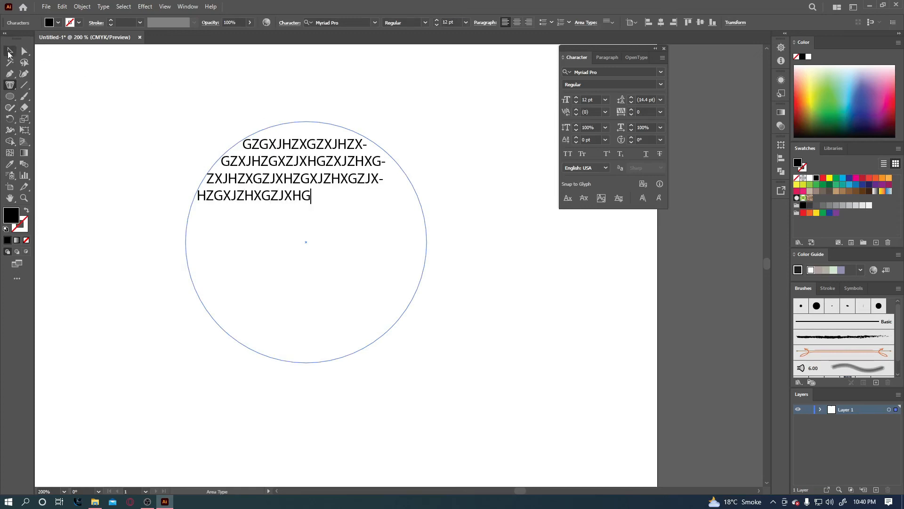
drag(142, 97, 365, 294)
key(Delete)
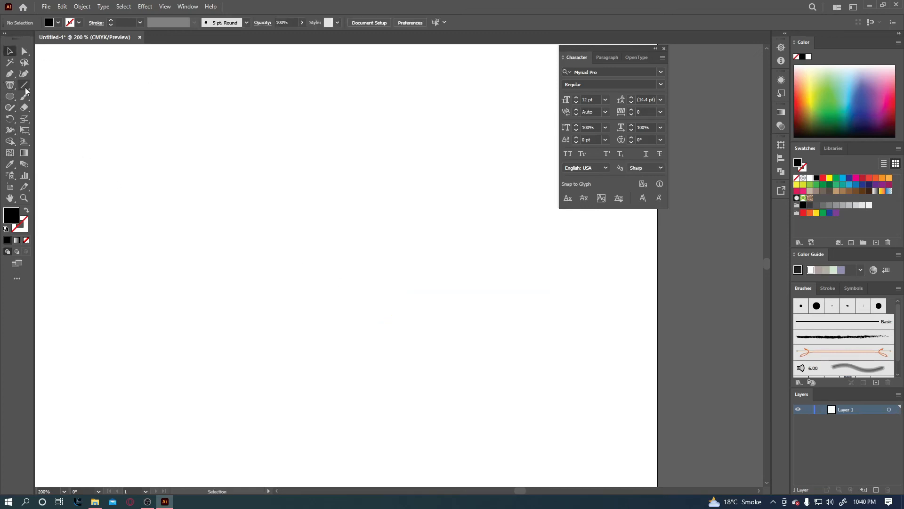
Pick the Pen tool with fill set to None and a black stroke.
click(10, 85)
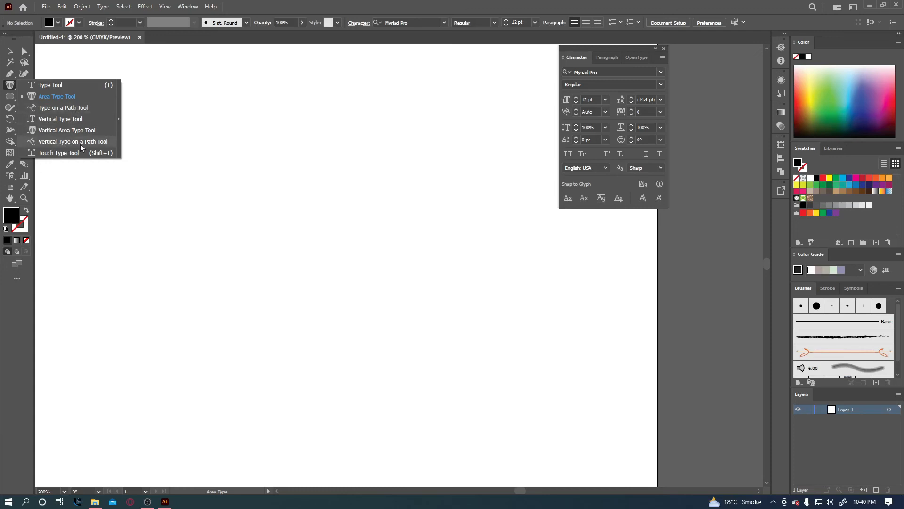
click(59, 108)
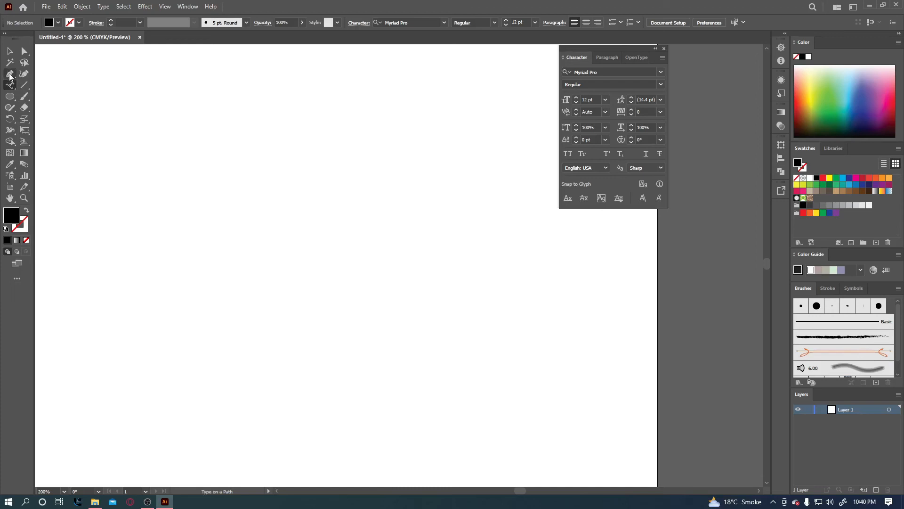
click(9, 74)
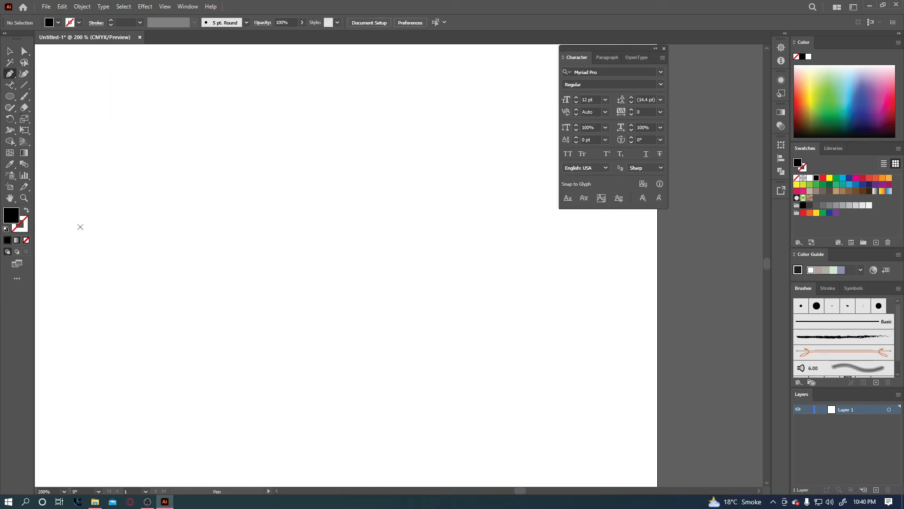
click(27, 212)
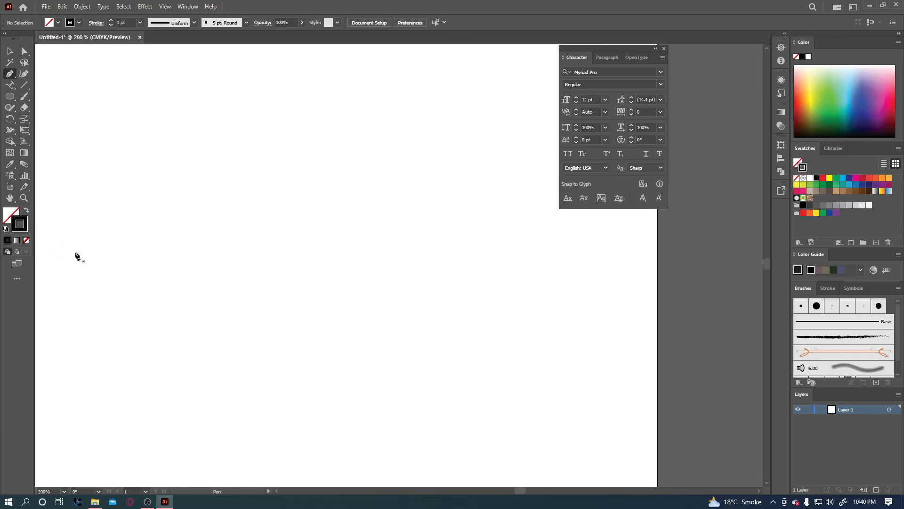
Draw a long looping wavy open path and Alt-drag a duplicate below it.
drag(107, 233, 154, 230)
drag(303, 197, 324, 191)
drag(359, 169, 420, 197)
drag(383, 219, 325, 263)
drag(368, 279, 395, 314)
drag(355, 310, 331, 297)
drag(282, 275, 259, 269)
drag(216, 267, 200, 275)
drag(182, 287, 165, 303)
drag(151, 310, 134, 326)
click(11, 51)
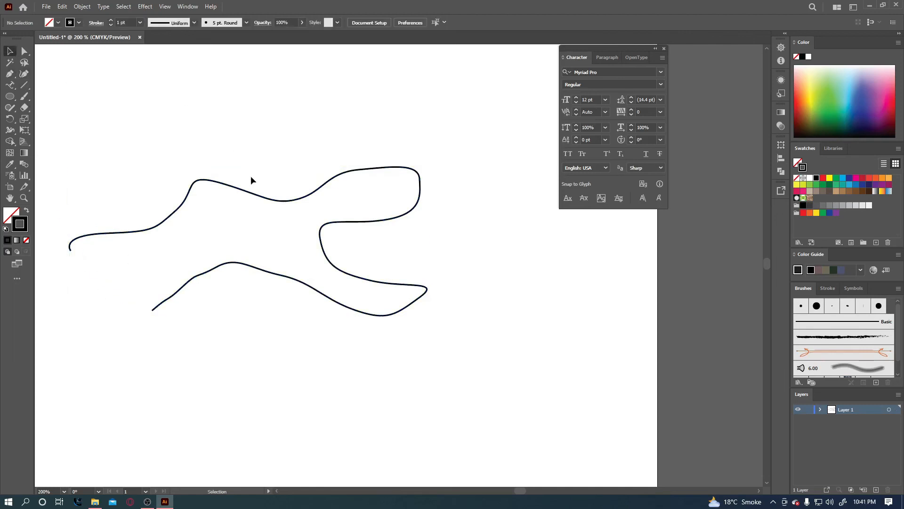
drag(274, 202, 314, 310)
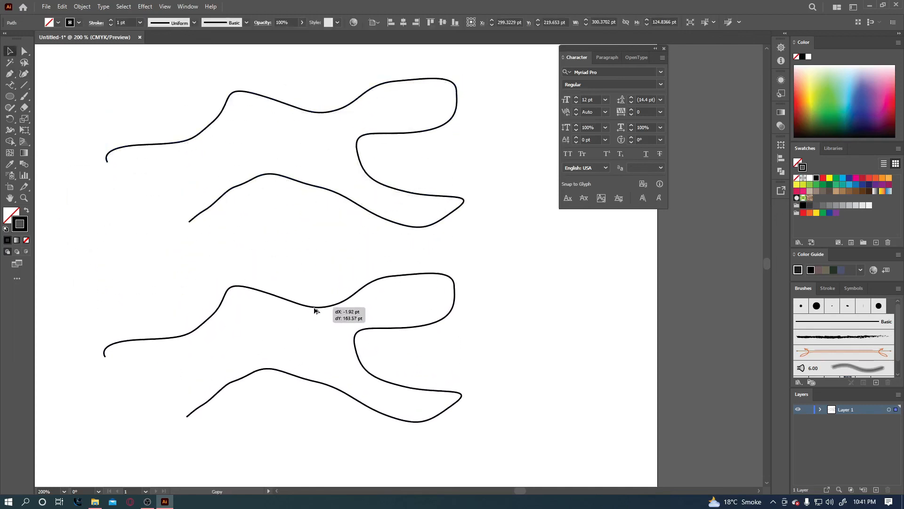
Type a long run of lowercase letters along the upper wavy path with Type on a Path.
click(10, 85)
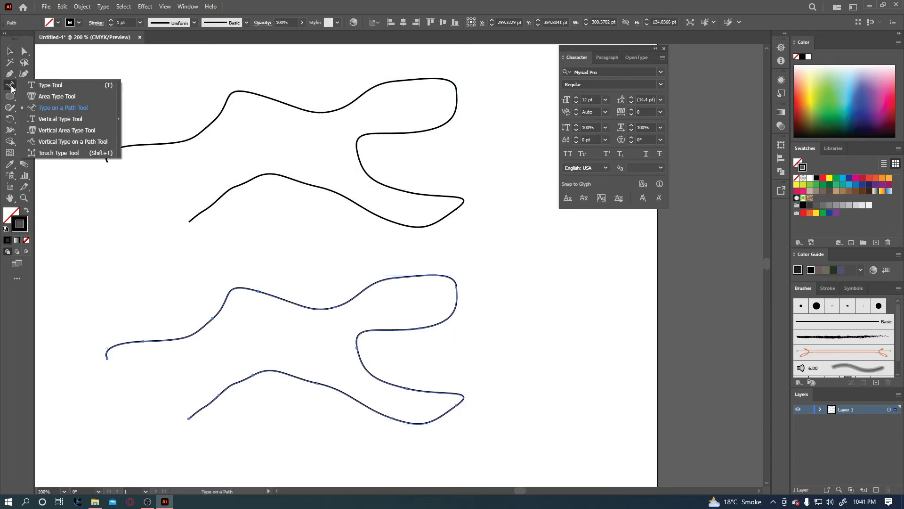
click(62, 111)
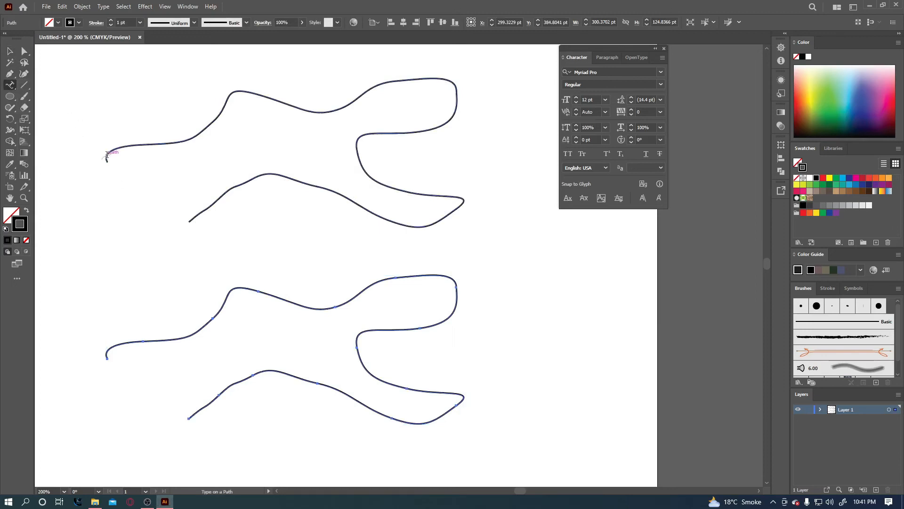
click(106, 154)
text(fsahg)
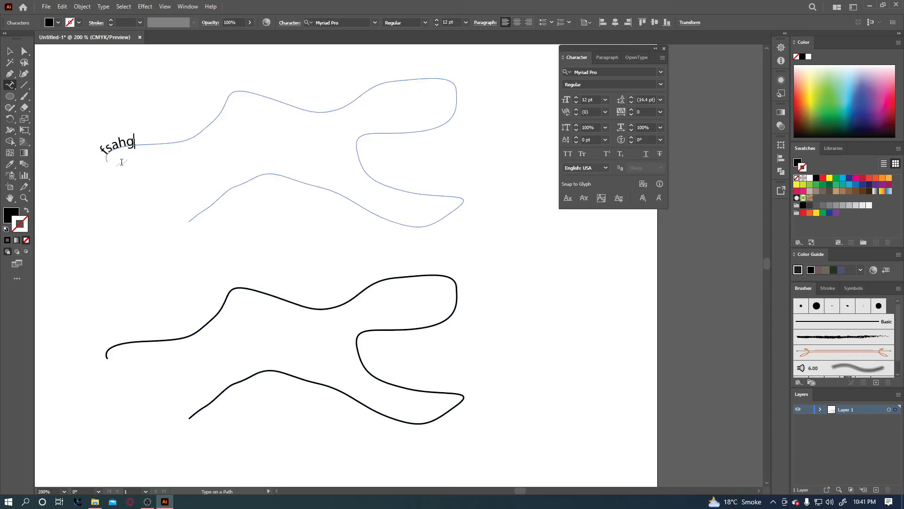
text(sfahsgafsahgsafshagsfahsgafsahgsaf)
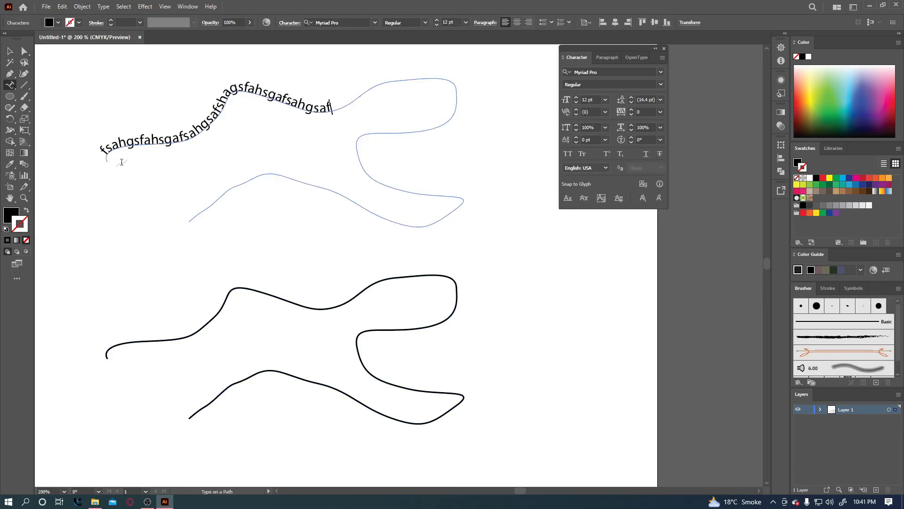
text(shagsfahsgafshagsfahgsfahgsafshgasfahg)
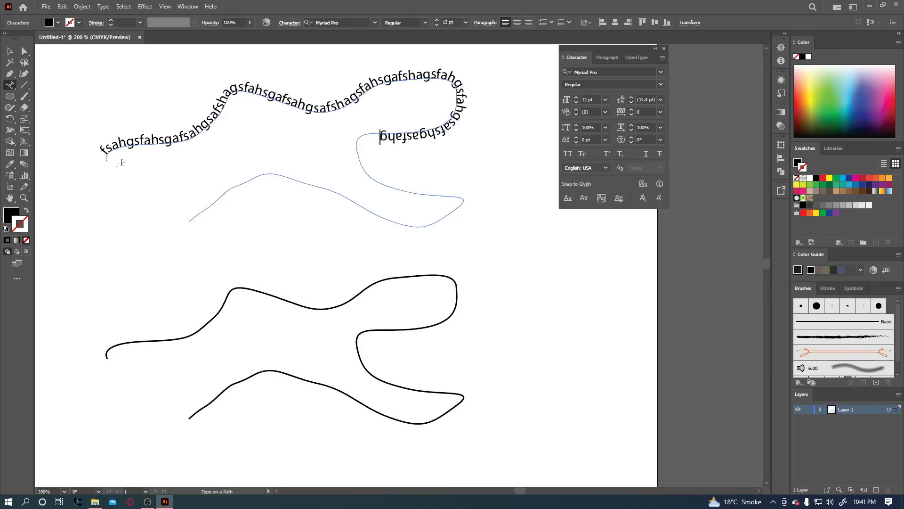
text(sfahsgfashgafsahgsfashgafshgafshgasfhagsfhagsfahgsfahgs)
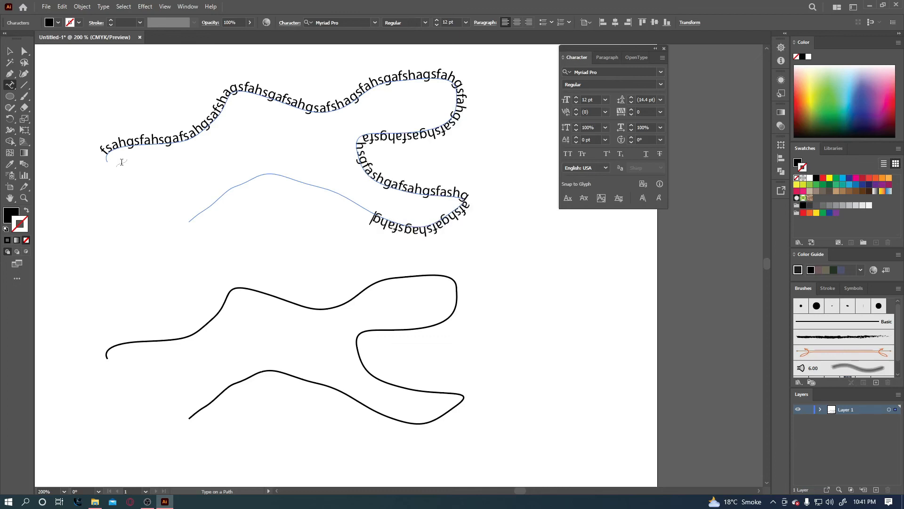
click(9, 85)
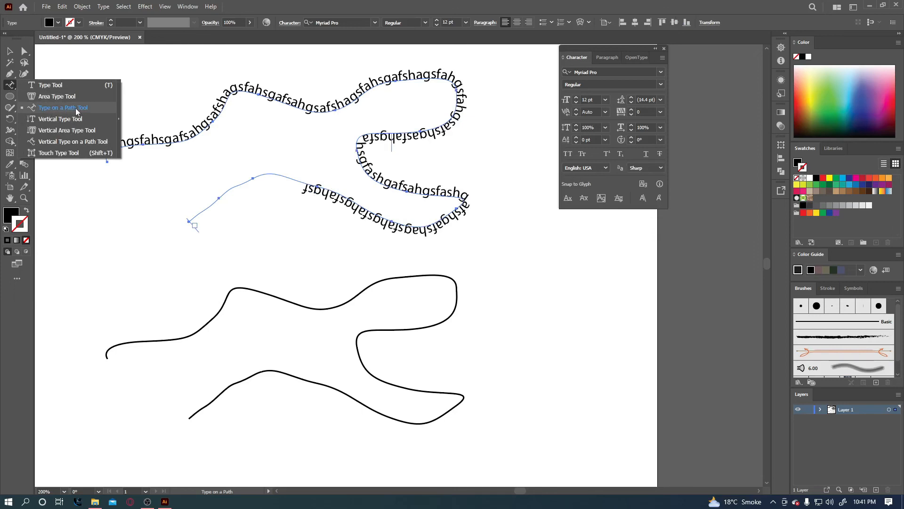
Type random lowercase letters vertically along the lower wavy path with Vertical Type on a Path.
click(79, 143)
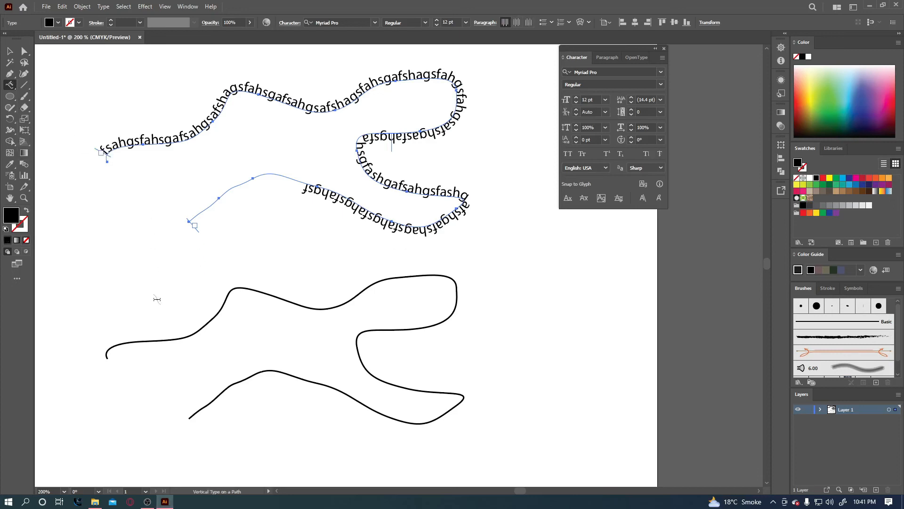
ctrl+click(167, 340)
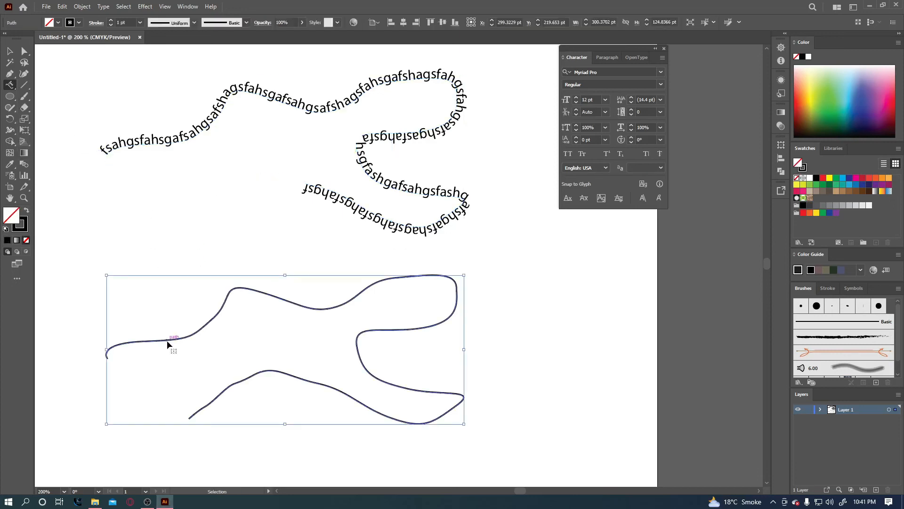
click(107, 354)
text(fasgasfas)
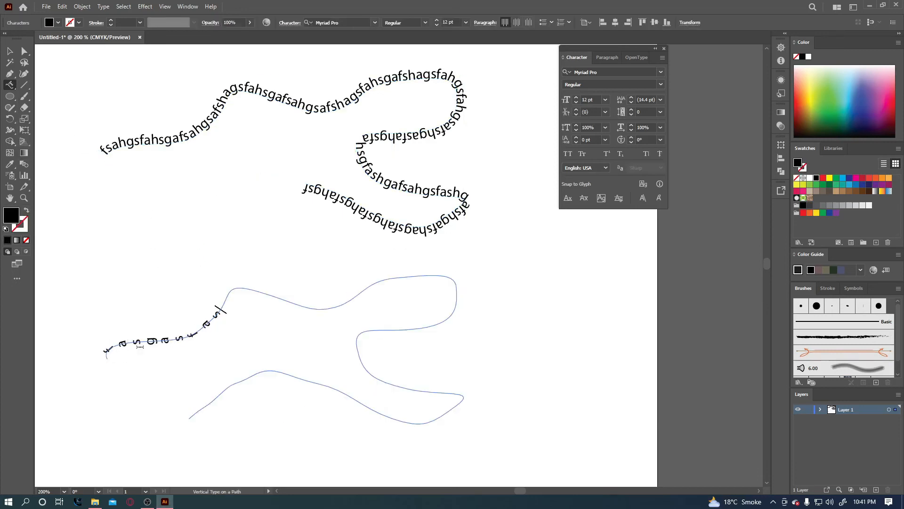
text(hasgafsashasasgasfsashags)
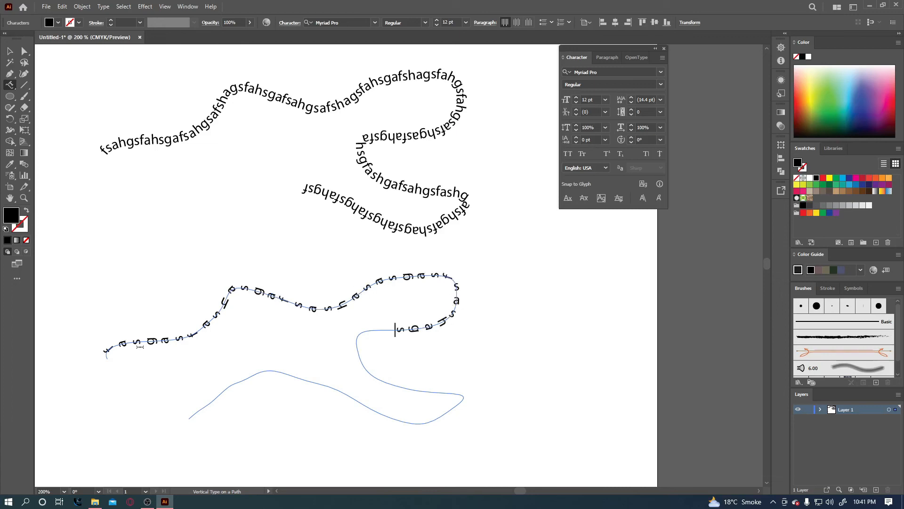
text(afsahgsasf)
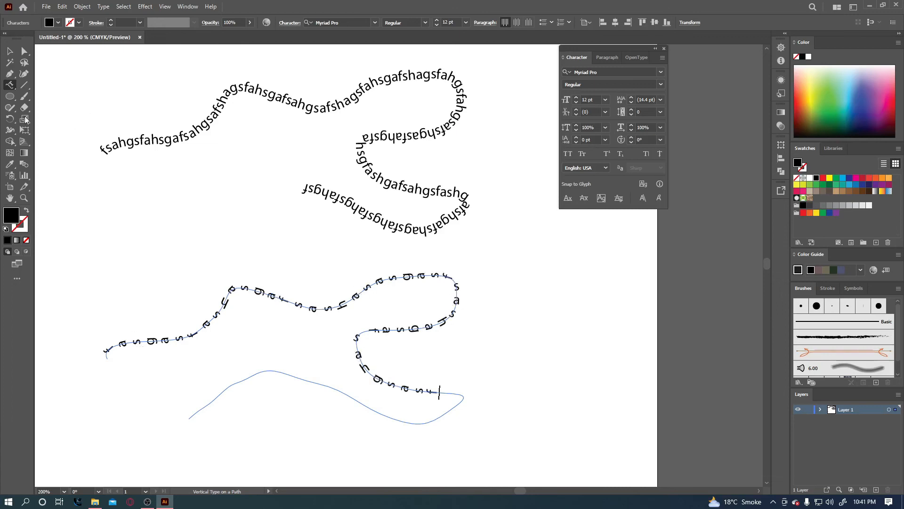
click(9, 84)
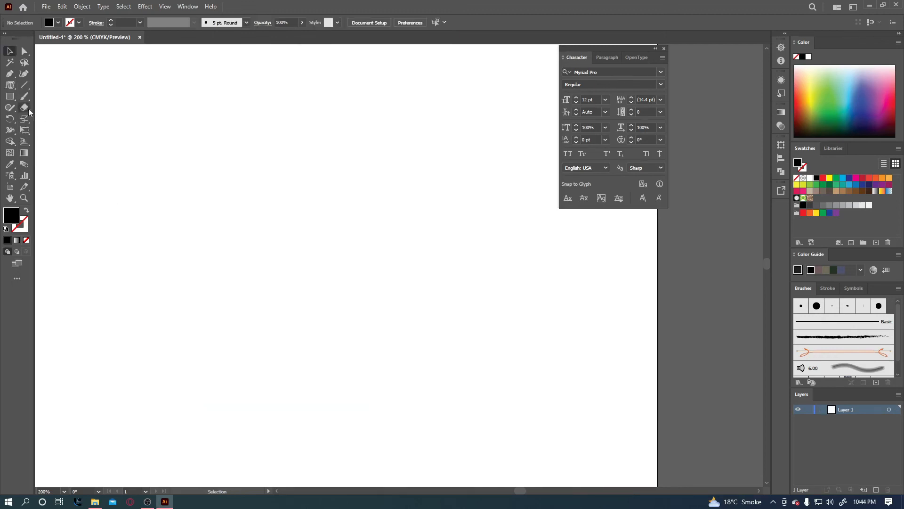
click(10, 85)
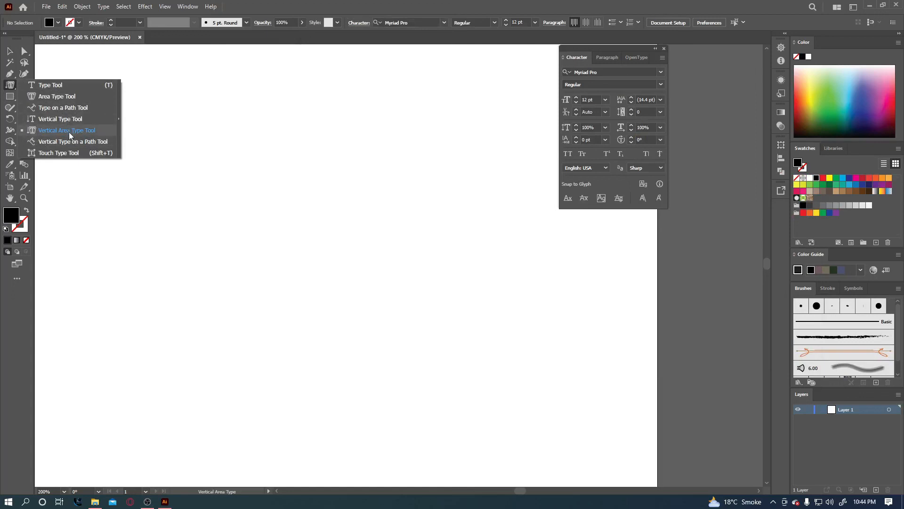
click(69, 131)
click(284, 124)
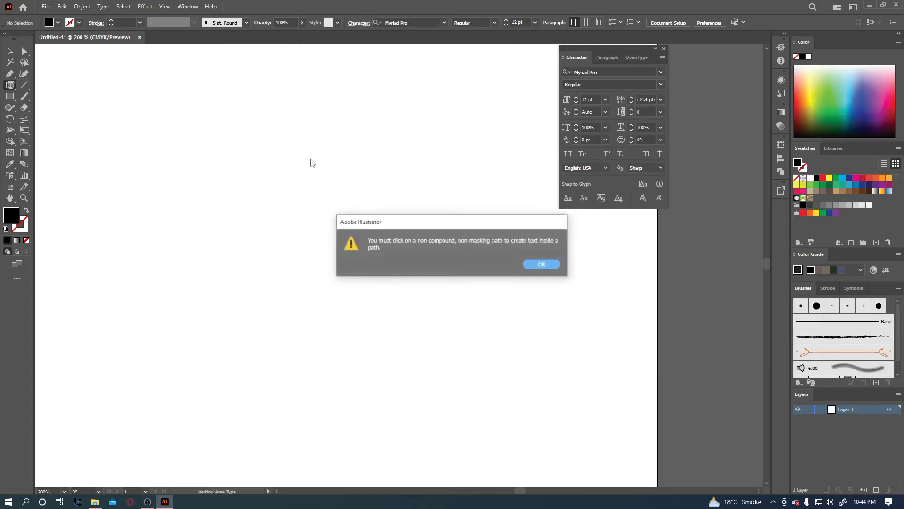
click(542, 264)
click(9, 96)
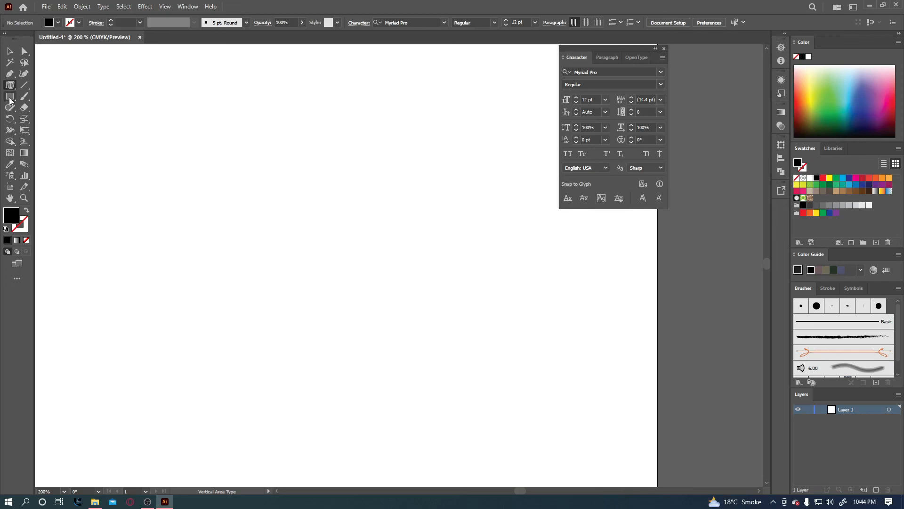
mouse_move(255, 127)
mouse_down()
mouse_move(295, 399)
mouse_move(316, 455)
mouse_up()
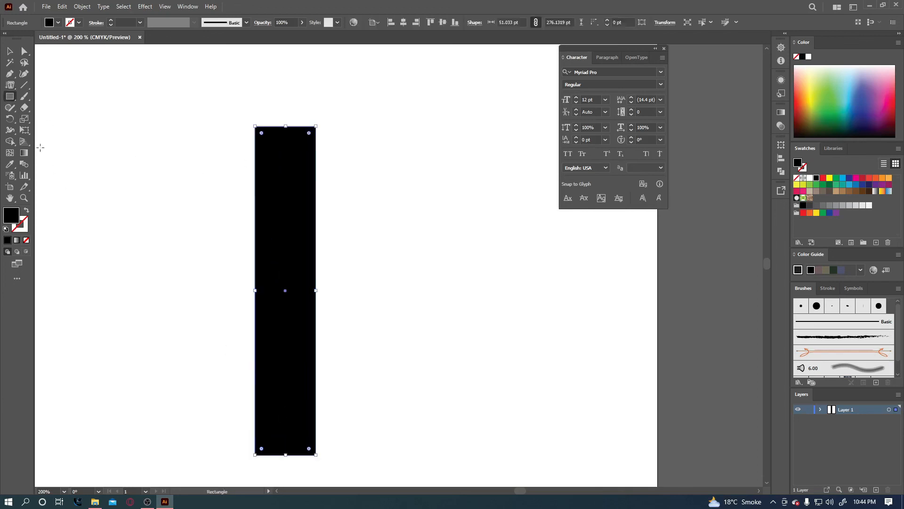
drag(8, 88, 55, 132)
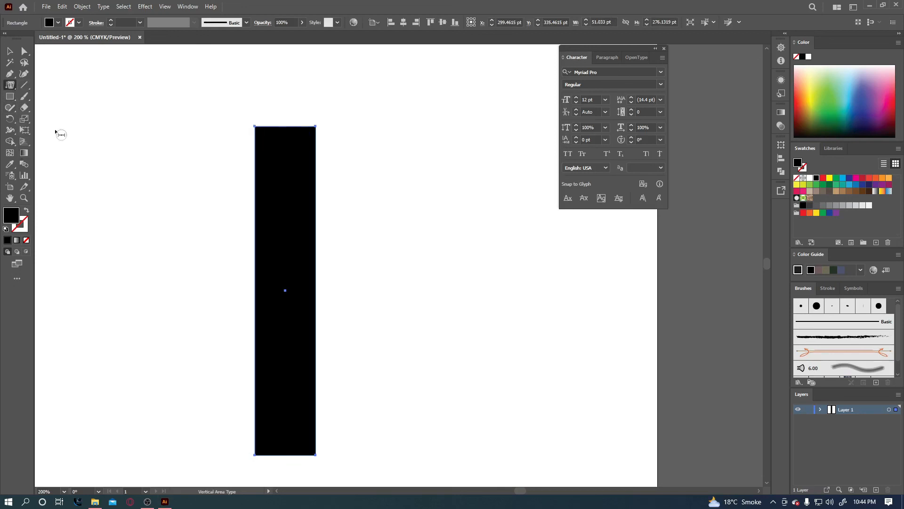
click(314, 131)
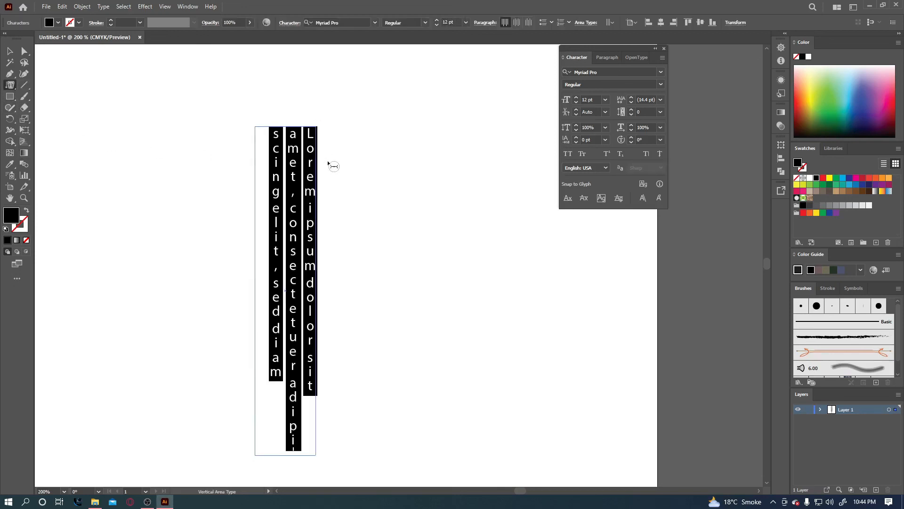
text(gfdjhfgdjfhdgfdhfghfg)
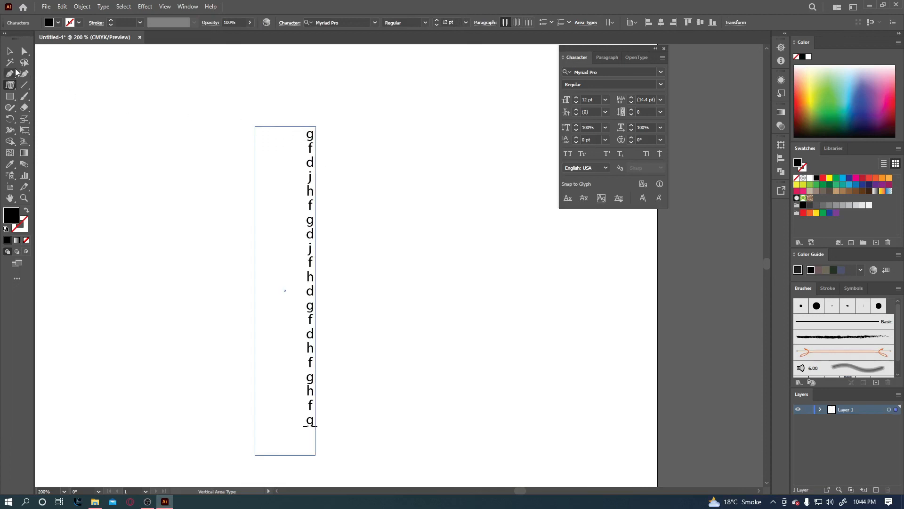
click(9, 51)
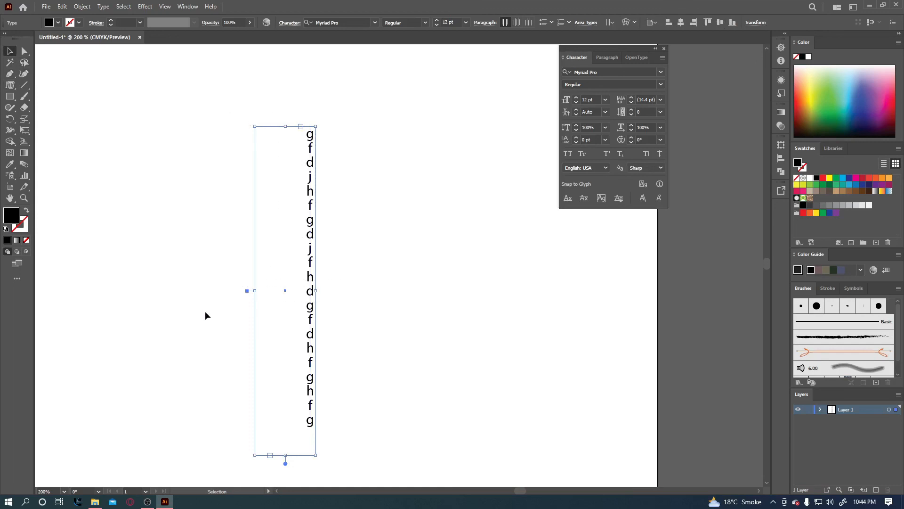
key(Delete)
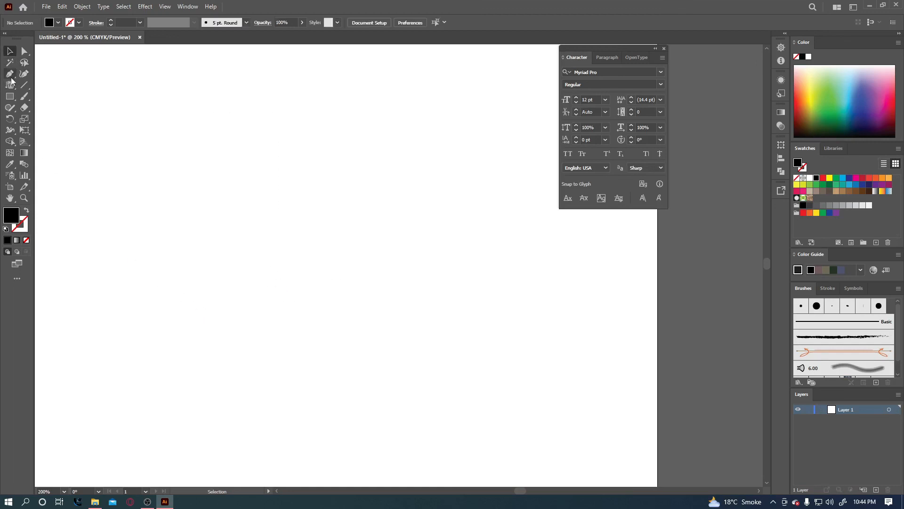
Type the full name in capitals as a line of point text.
click(10, 85)
click(12, 85)
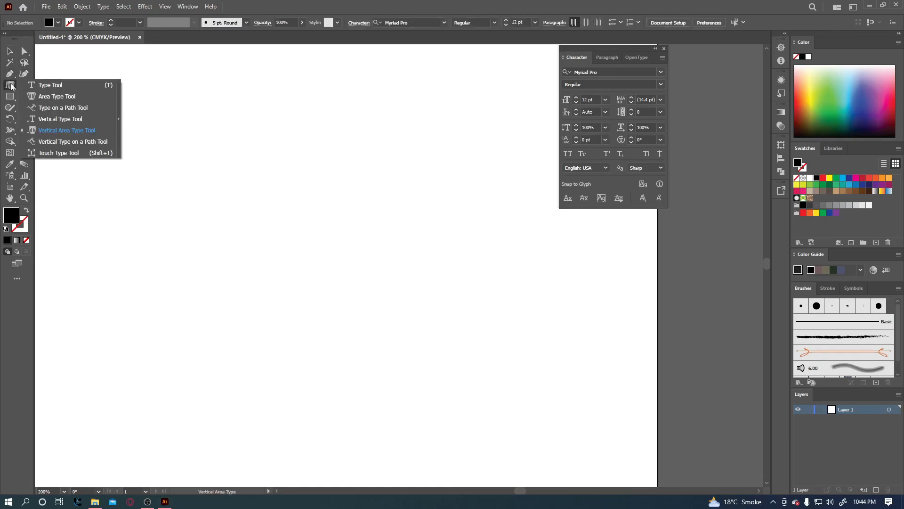
click(46, 154)
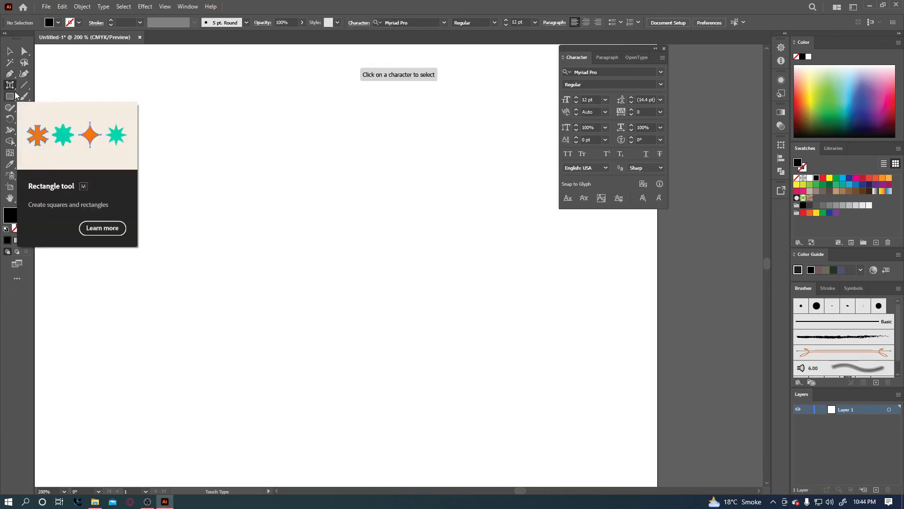
click(11, 85)
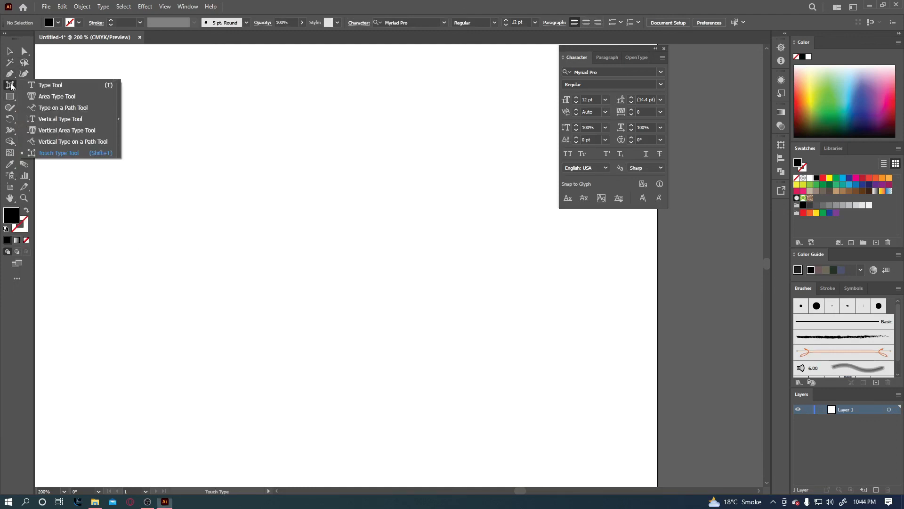
click(47, 85)
click(229, 163)
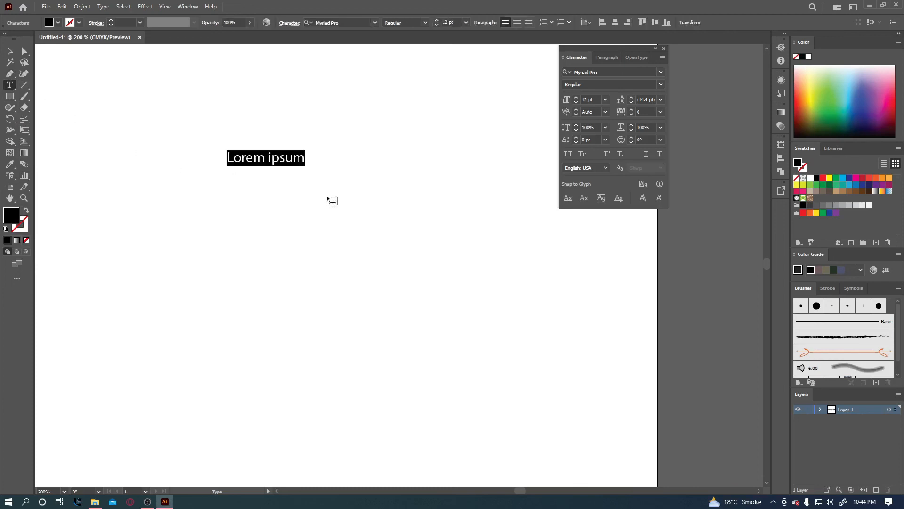
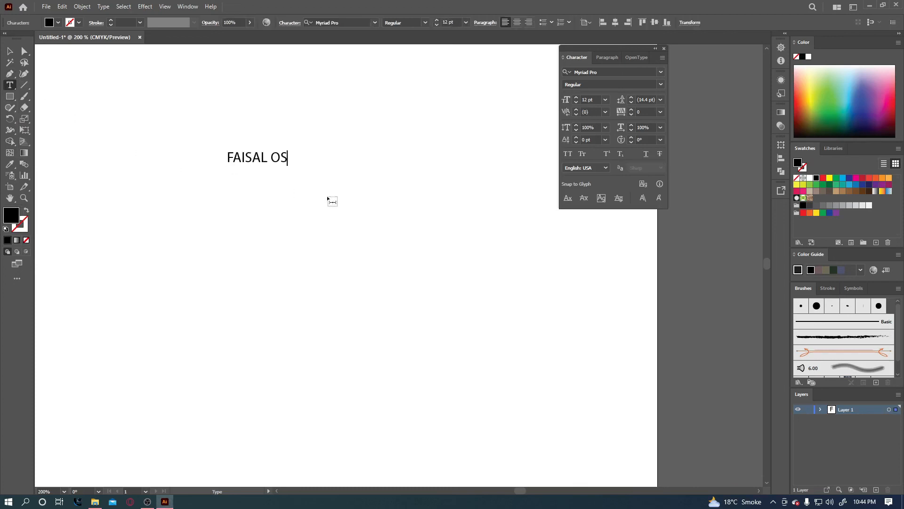
key(Escape)
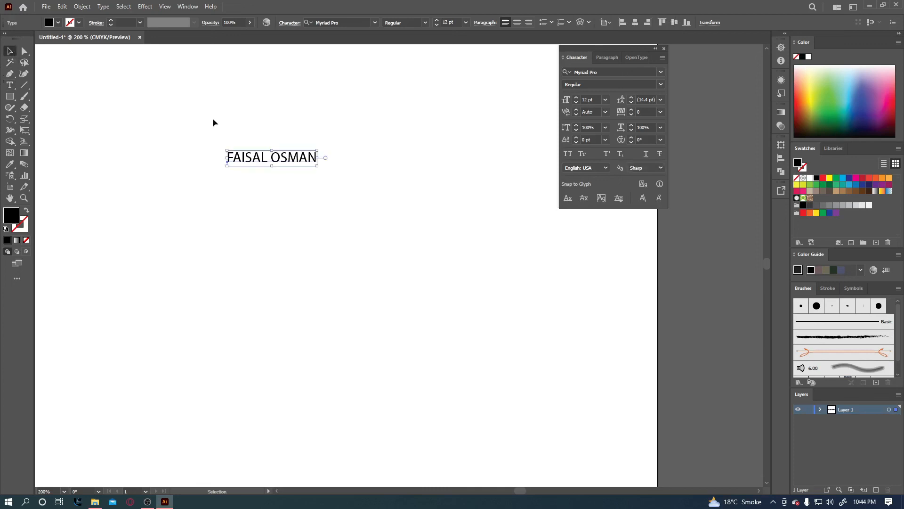
Scale the name text up to about 39 pt and nudge it right and down.
drag(317, 166, 420, 236)
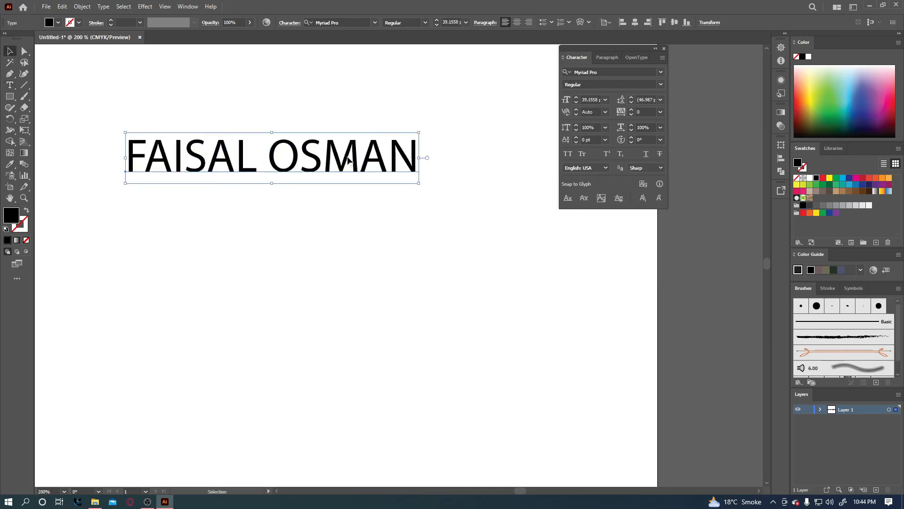
drag(347, 152, 366, 169)
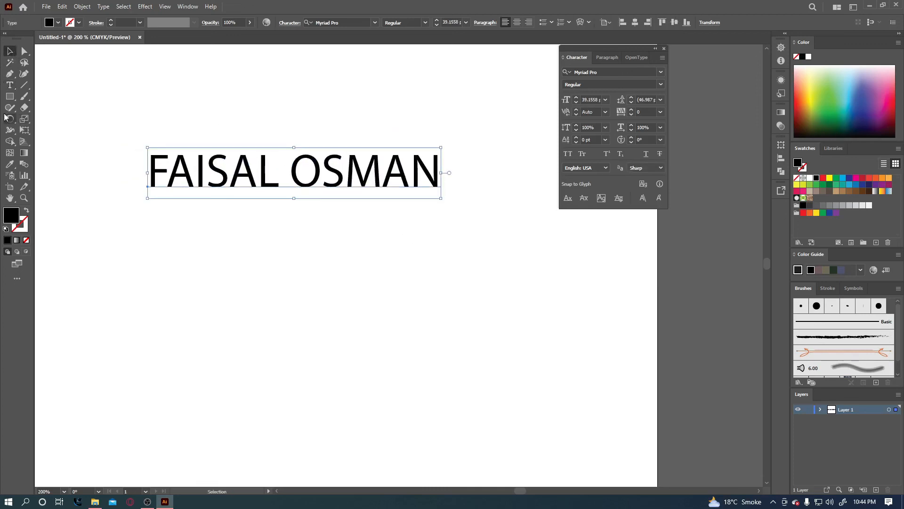
click(10, 85)
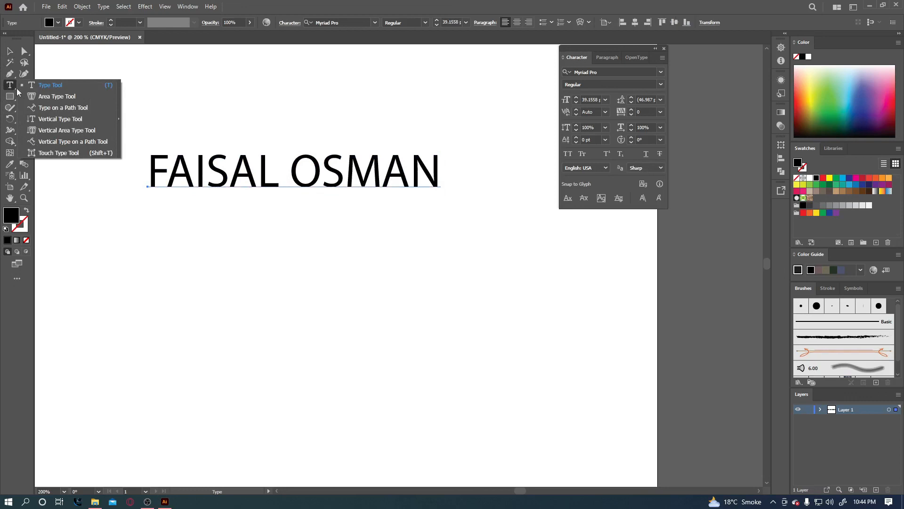
With Touch Type, shrink the first A to about 59%, enlarge the second A to 156%, and tilt the S about 23°.
click(59, 153)
click(181, 179)
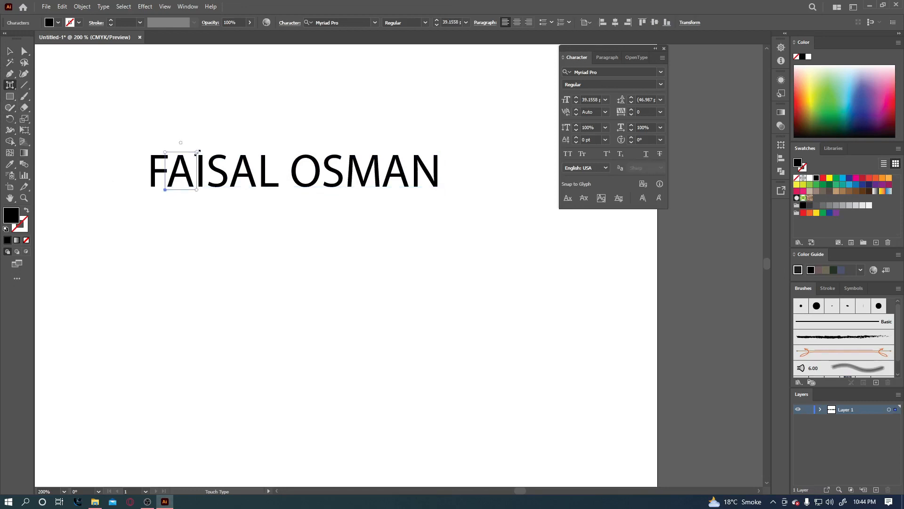
drag(197, 153, 188, 166)
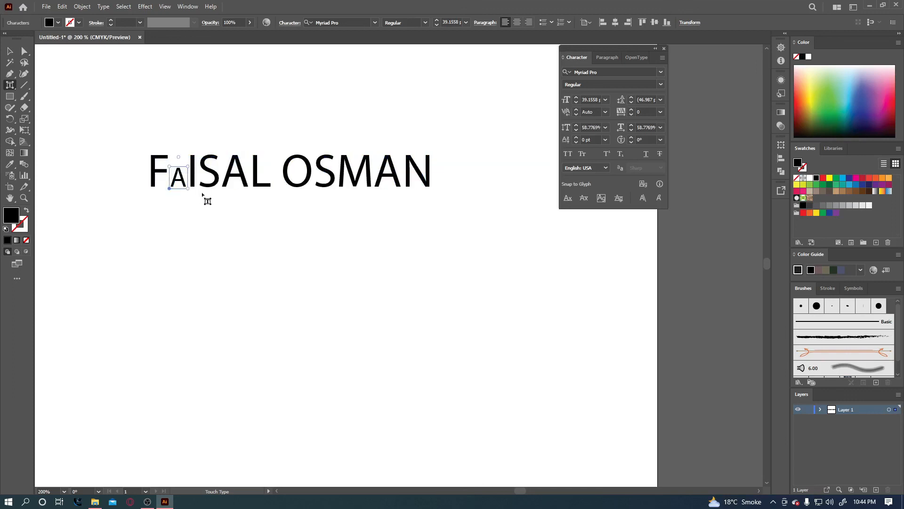
click(244, 178)
drag(252, 153, 267, 139)
click(382, 175)
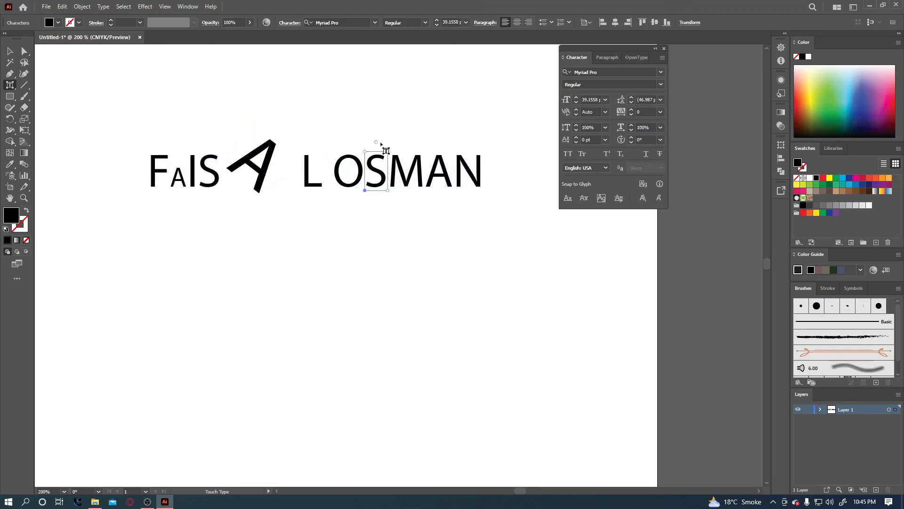
drag(378, 141, 412, 148)
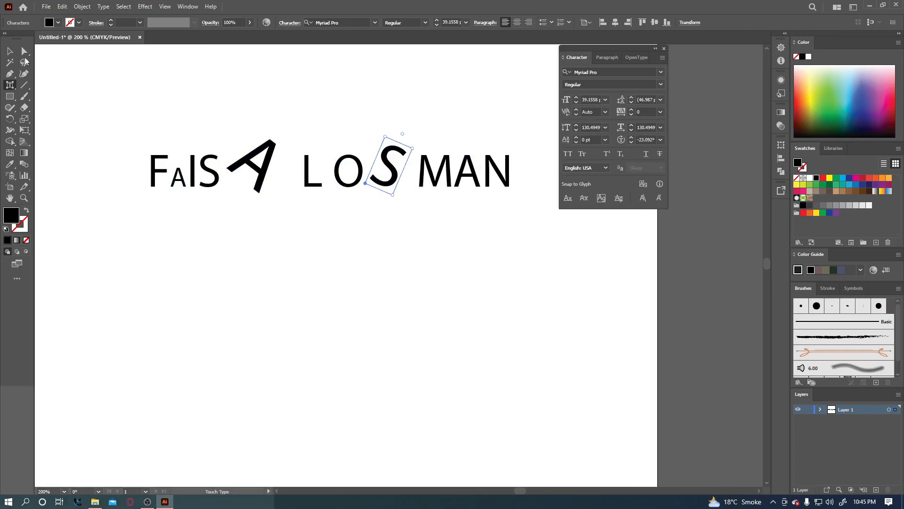
Move the whole name text lower on the page.
key(v)
click(177, 77)
drag(269, 171, 263, 188)
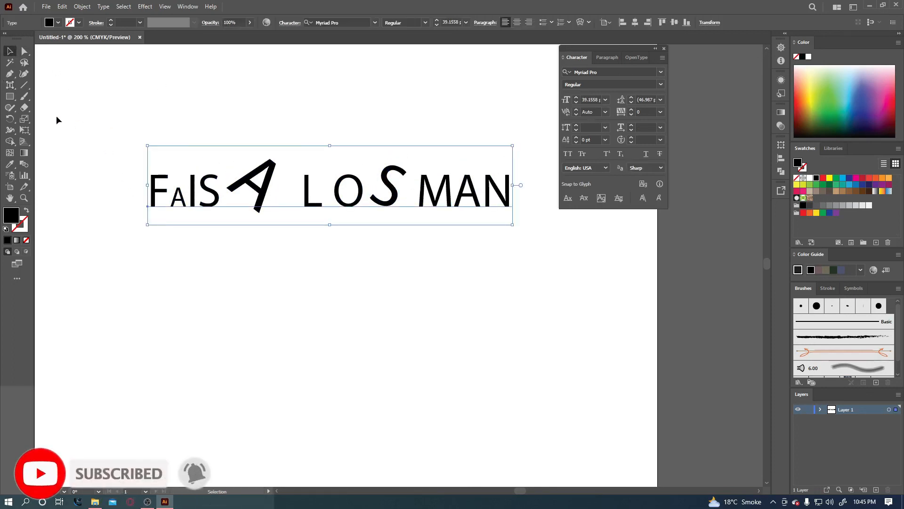
click(10, 85)
drag(9, 87, 43, 153)
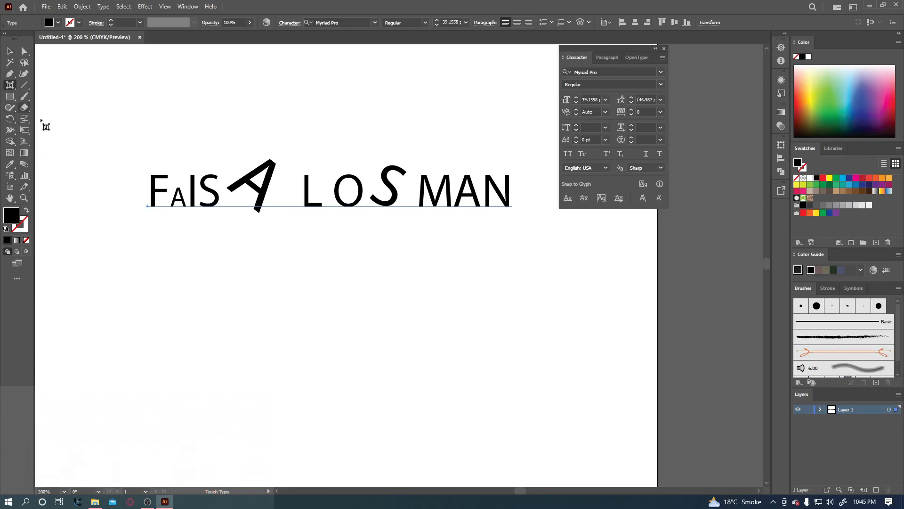
click(10, 51)
click(123, 145)
drag(100, 125, 485, 261)
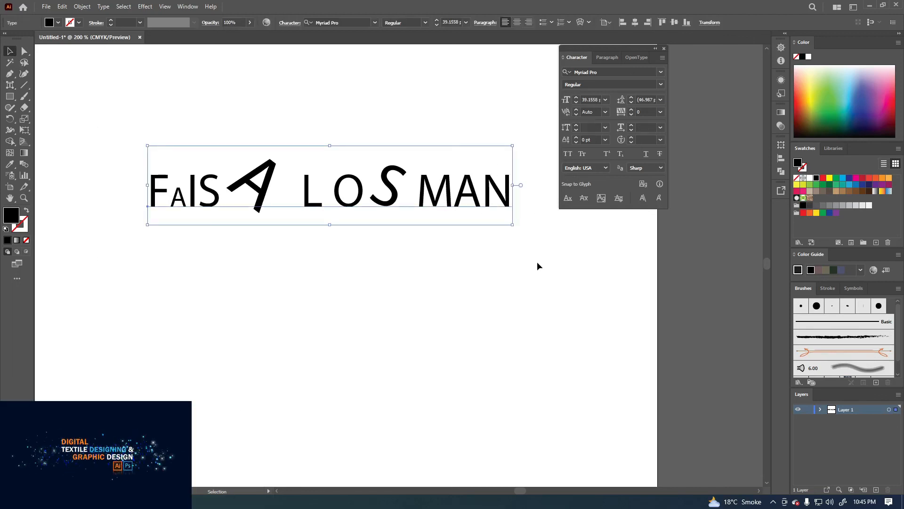